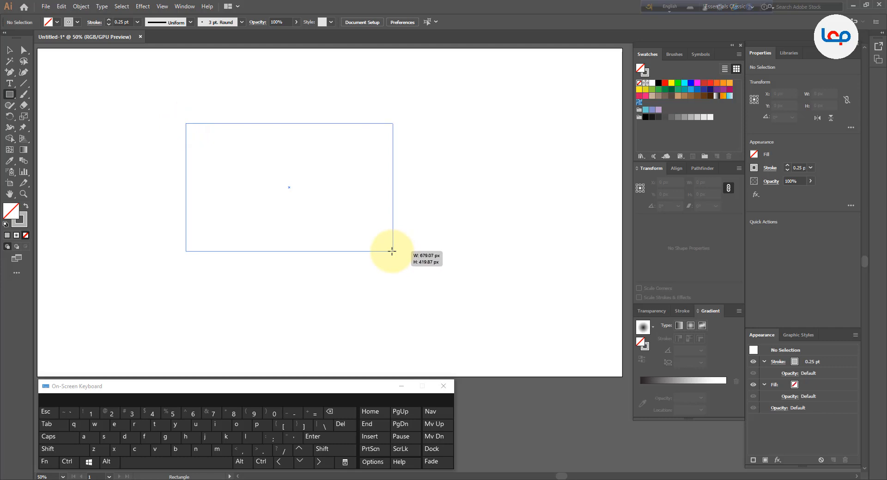
Draw a grey-filled rectangle about 679 × 420 px in the upper middle of the artboard and shift it slightly right
left_click_drag(392, 251, 392, 251)
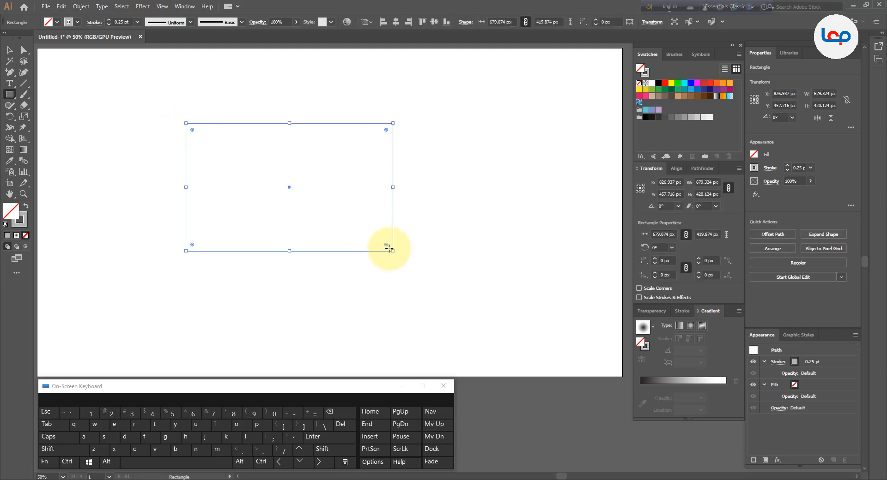
left_click(684, 118)
left_click(9, 50)
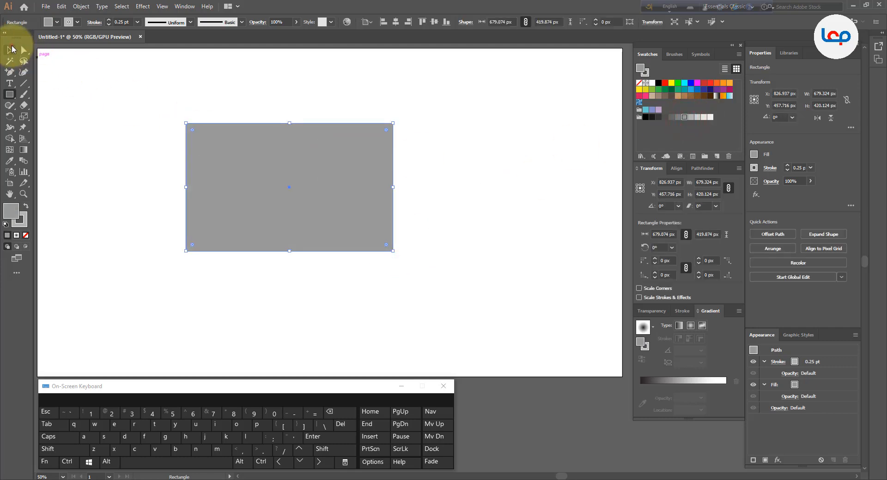
left_click(107, 103)
left_click_drag(229, 154, 251, 156)
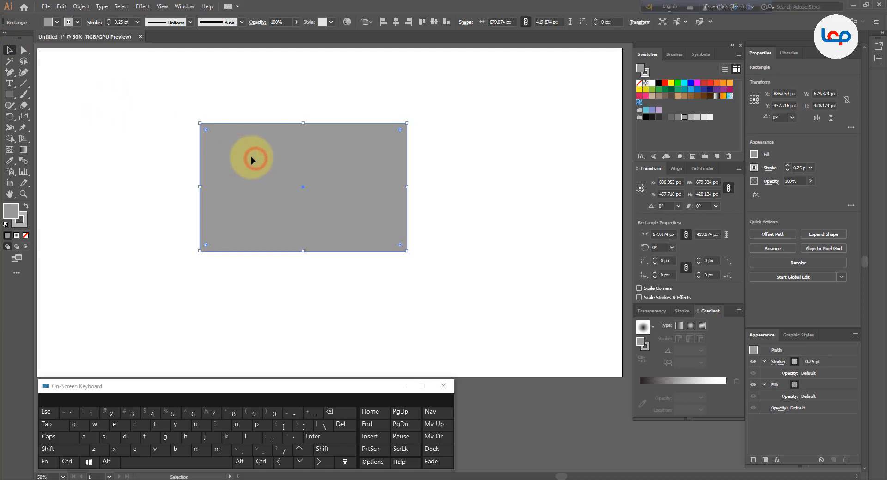
Swap the rectangle's stroke colour into its fill, leaving a lighter grey shape without stroke, and move it up slightly
left_click(26, 235)
left_click(26, 206)
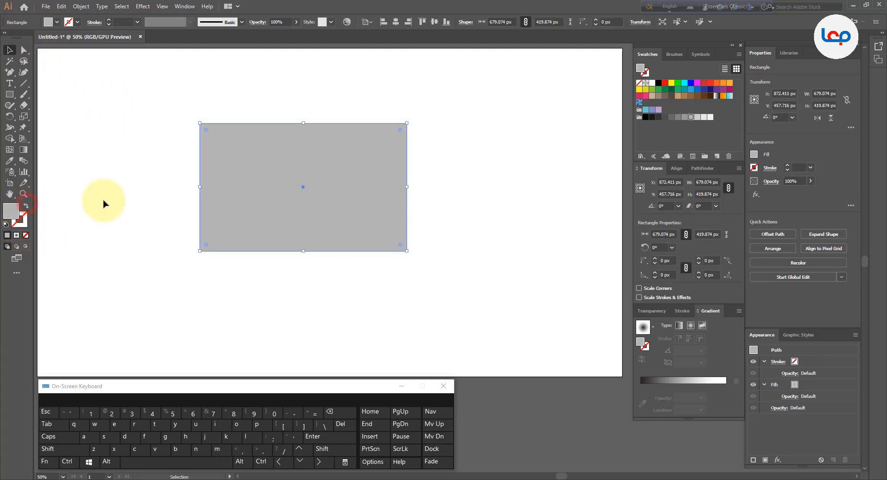
left_click(138, 196)
left_click(255, 187)
left_click_drag(261, 190, 261, 187)
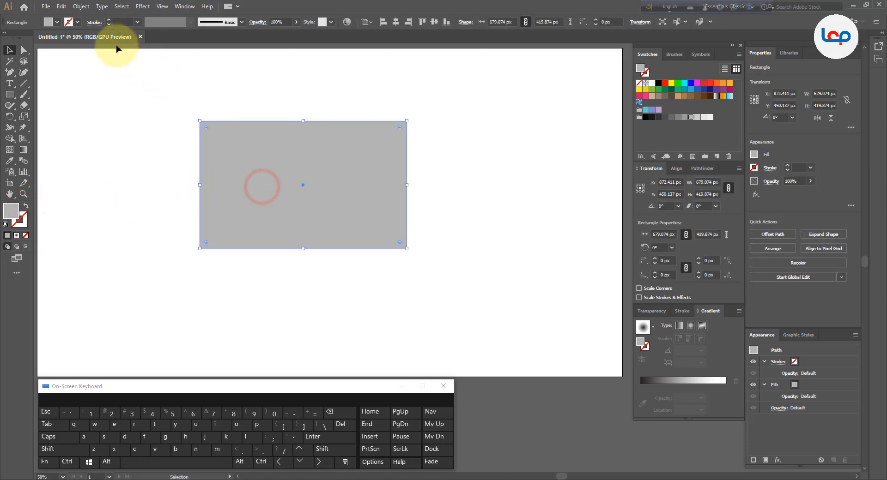
Paste a copy of the rectangle directly in front of the original and fill it with a lighter grey
left_click(82, 7)
mouse_move(62, 7)
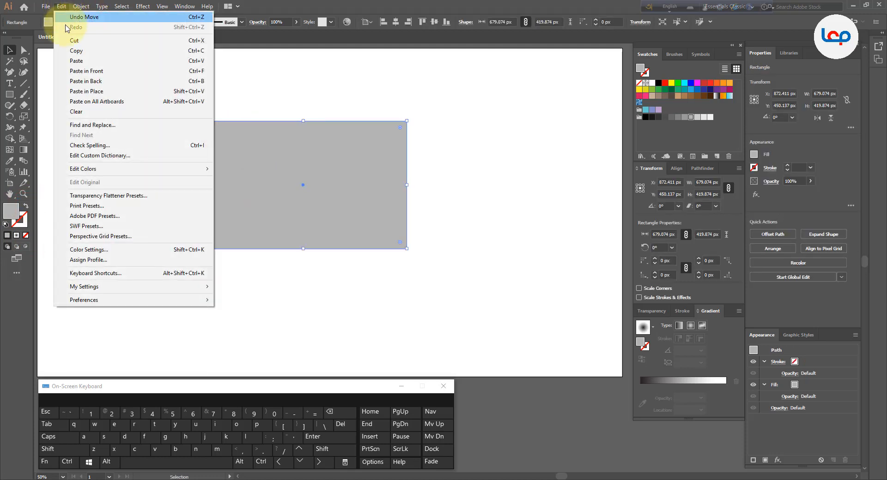
left_click(69, 50)
left_click(62, 6)
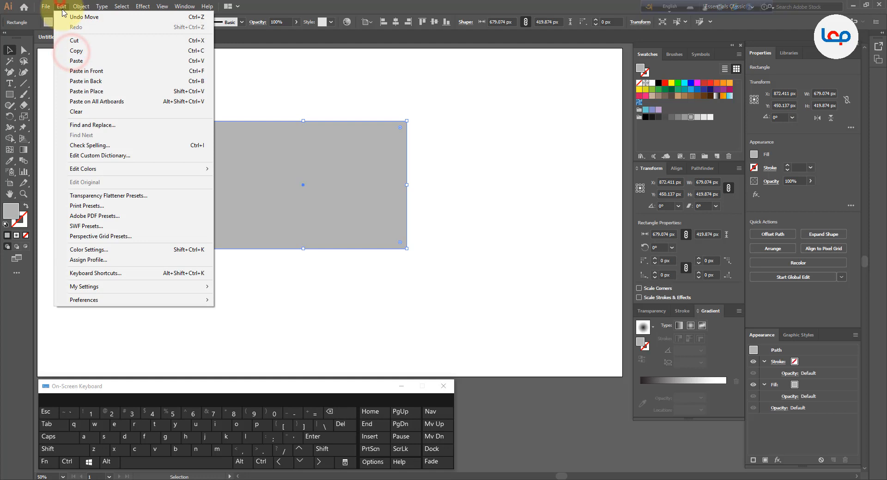
left_click(76, 71)
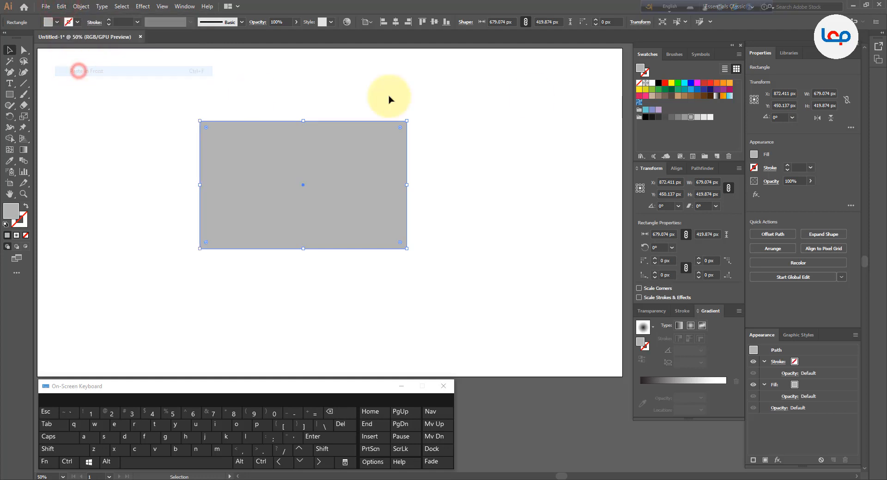
left_click(697, 118)
mouse_move(305, 167)
left_mouse_down()
mouse_move(439, 224)
mouse_move(351, 206)
mouse_move(309, 172)
left_mouse_up()
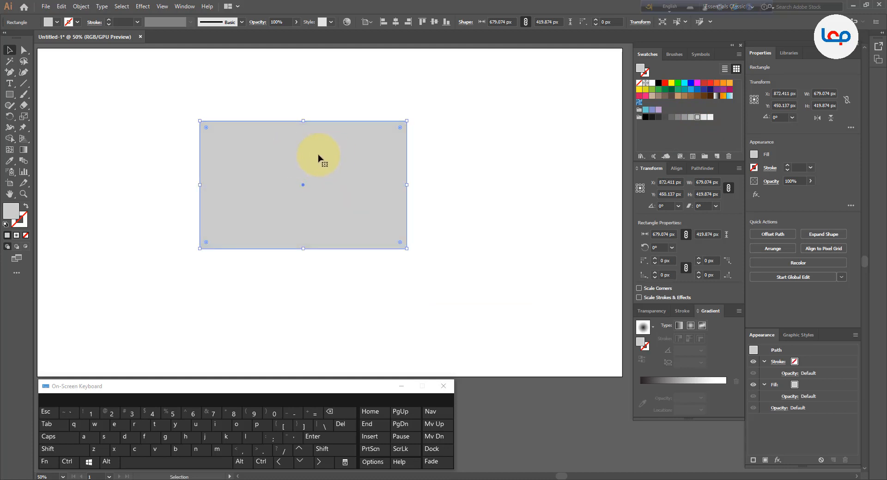
Turn the front rectangle's light grey fill into a stroke and set the stroke weight to 60 pt
left_click(25, 207)
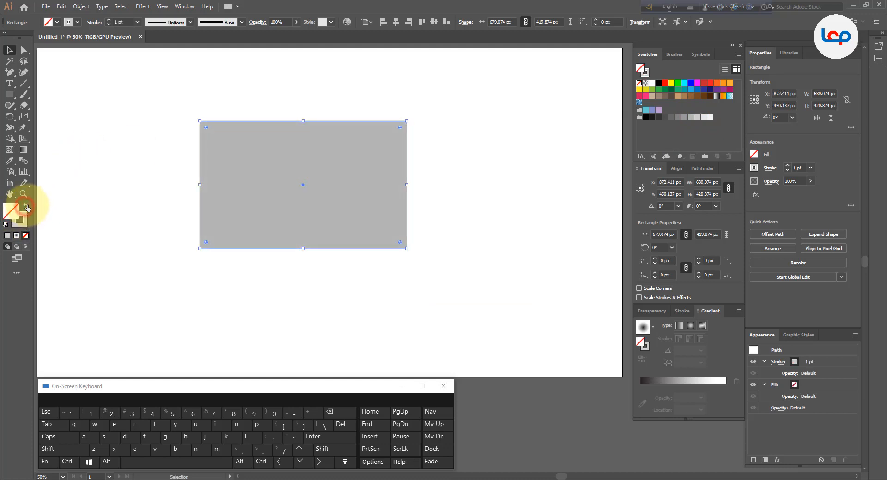
left_click(119, 22)
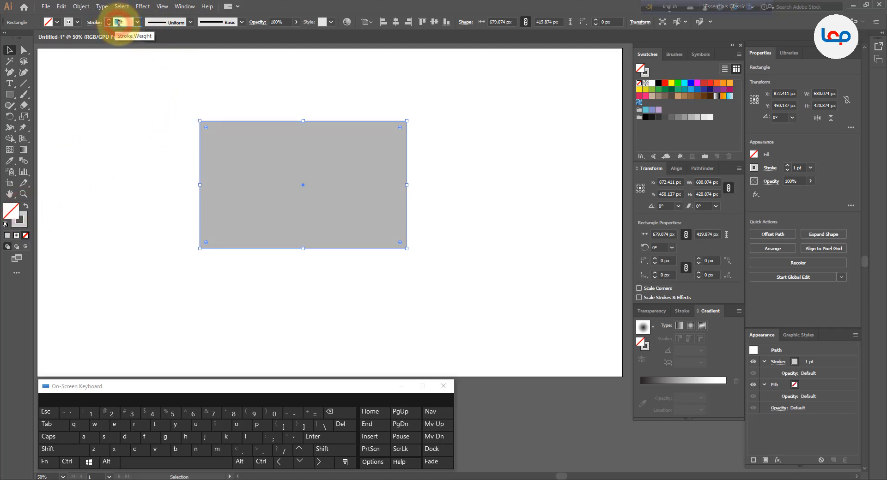
type("60")
key("Return")
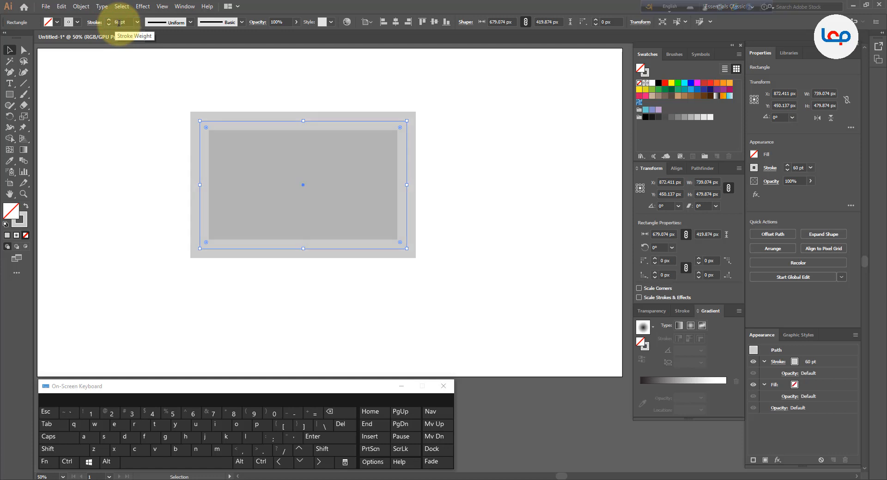
Align the front rectangle's stroke to the inside of its path
left_click(95, 23)
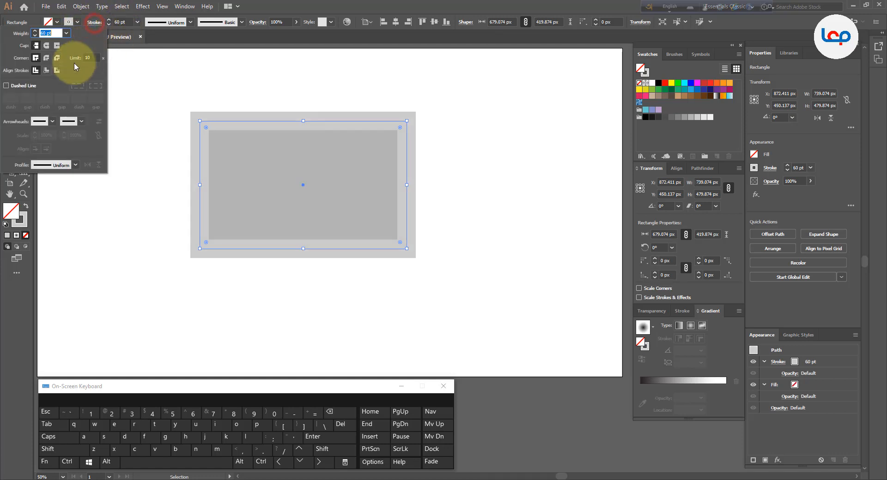
left_click(46, 72)
left_click(170, 121)
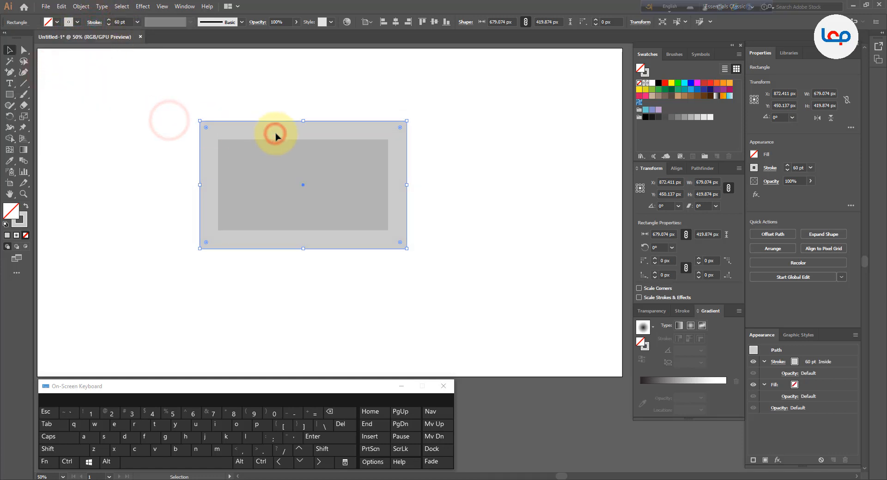
left_click_drag(275, 135, 313, 134)
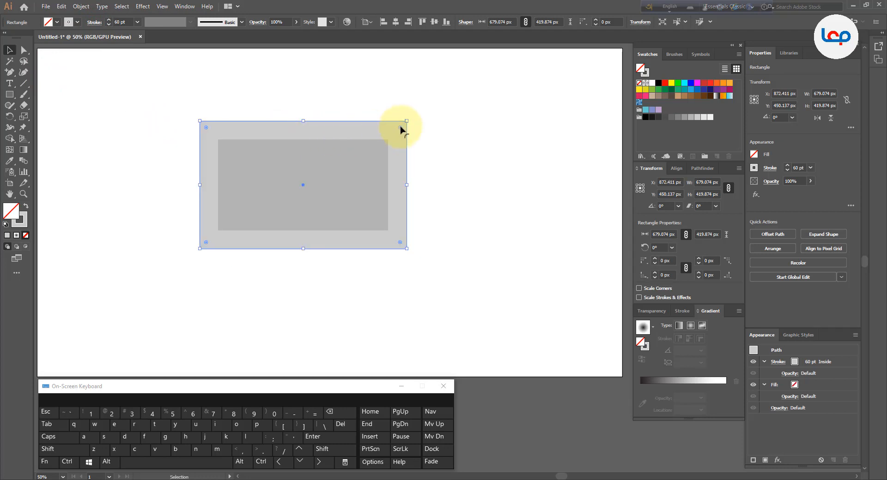
Round all outer corners of the stroked front rectangle to a radius of about 45 px
left_click_drag(400, 127, 402, 139)
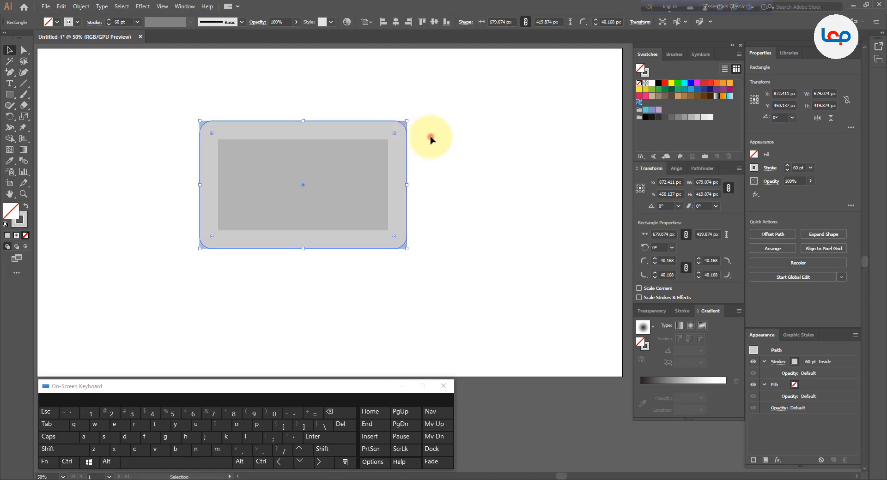
left_click(431, 138)
left_click(400, 134)
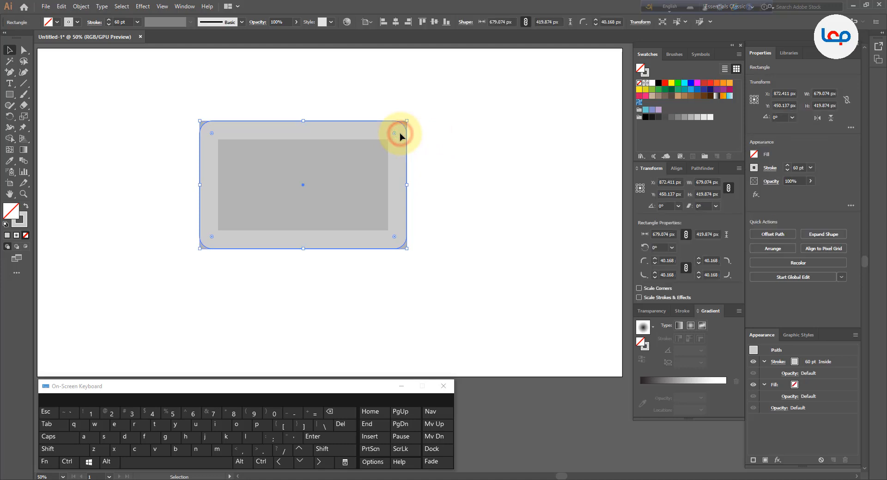
left_click_drag(393, 137, 394, 137)
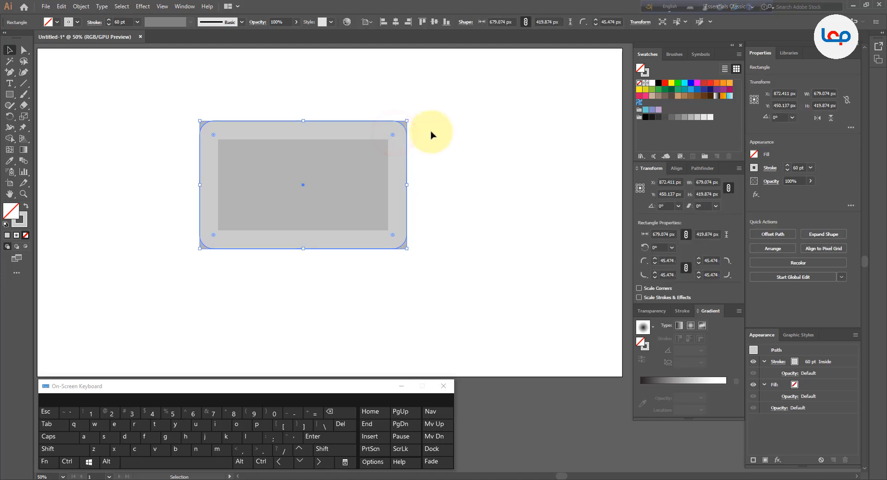
left_click(431, 134)
Expand the appearance of the rounded frame into a filled compound path, keeping it aligned over the grey rectangle
left_click(308, 132)
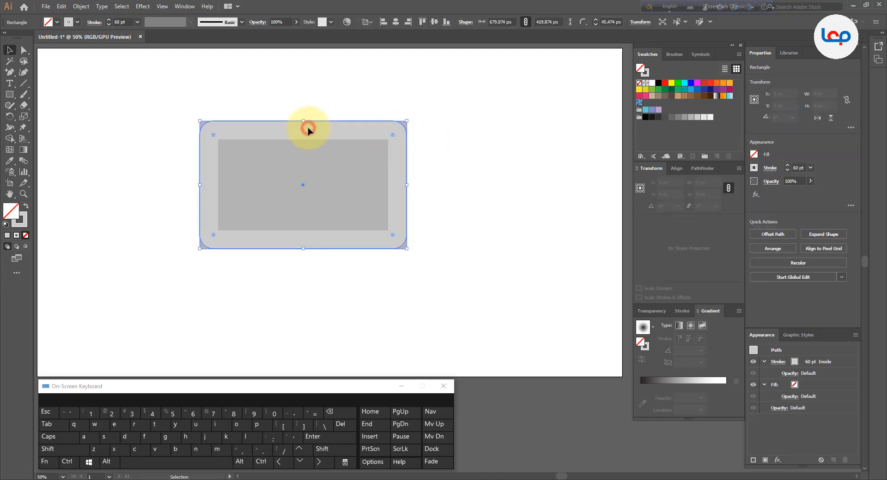
left_click(81, 6)
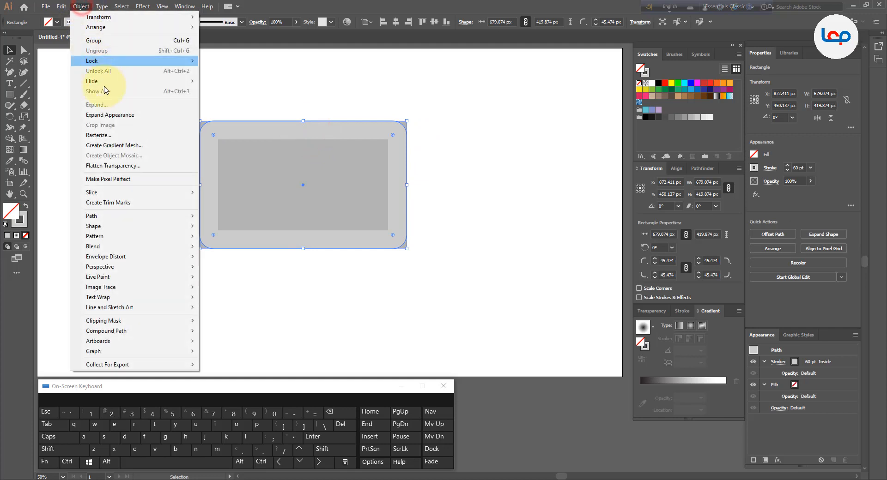
left_click(110, 115)
left_click(107, 116)
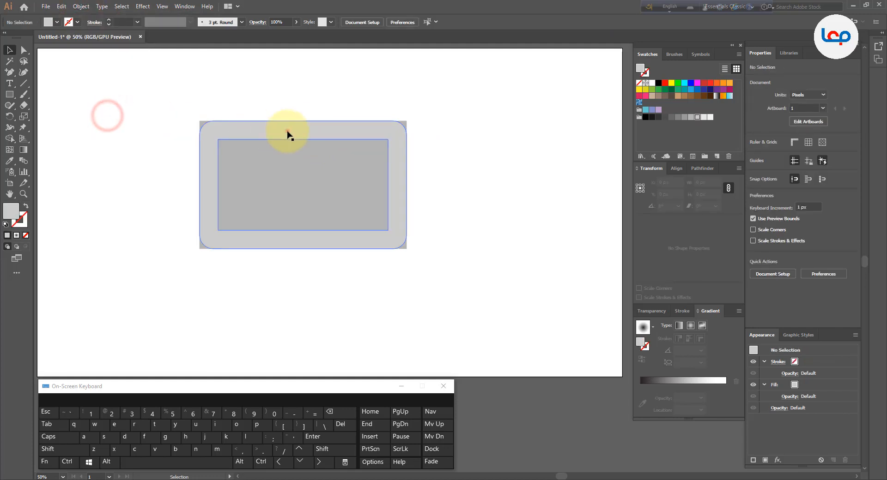
left_click_drag(287, 135, 451, 152)
key("ctrl+z")
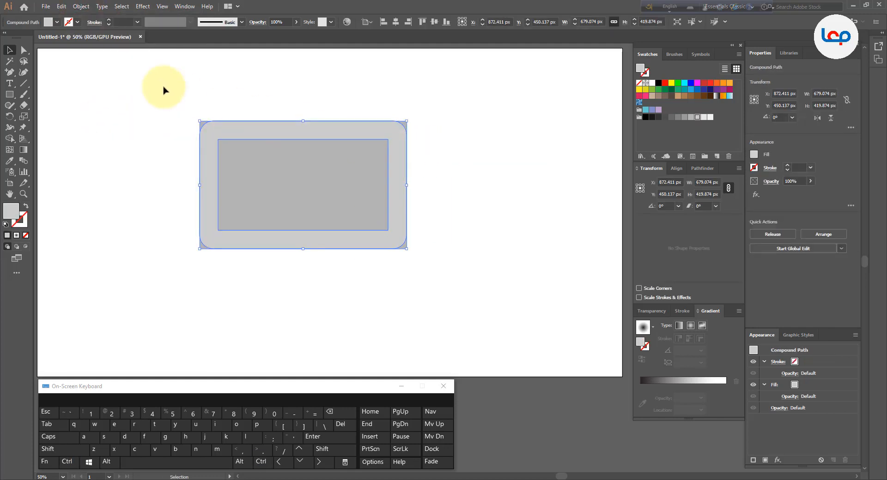
Add anchor points at the midpoints of the frame's outer and inner top edges
left_click(11, 72)
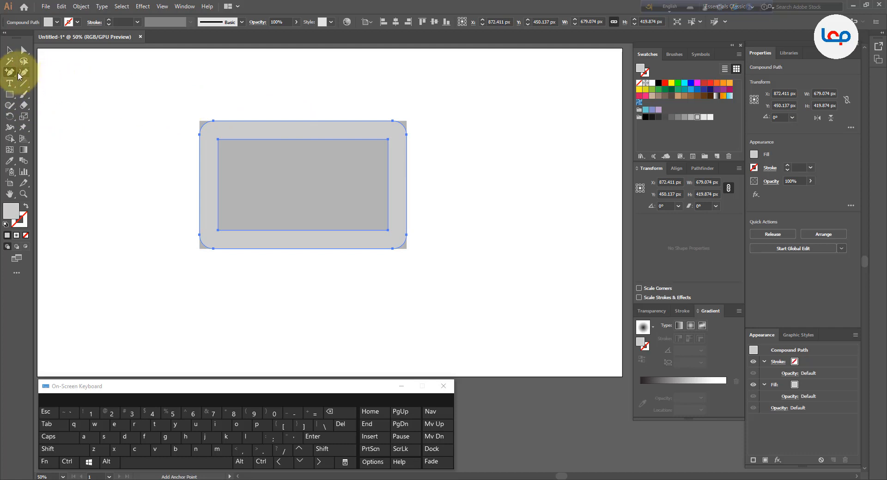
left_click(303, 121)
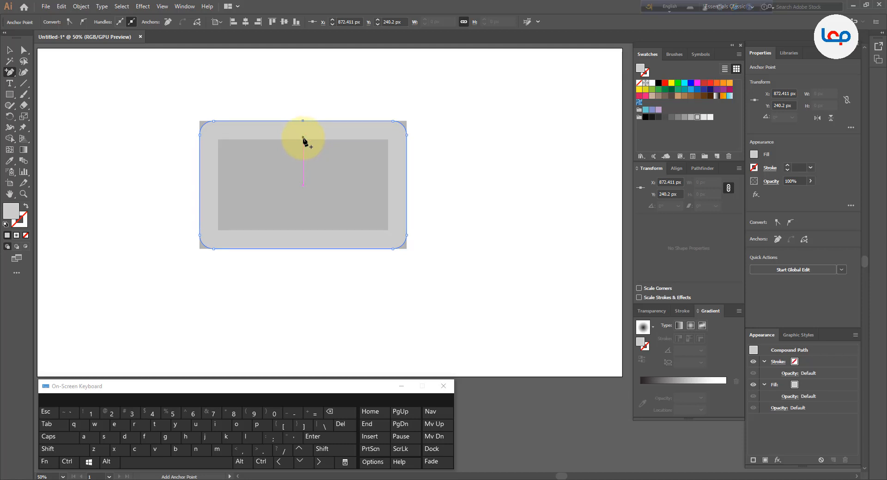
left_click(303, 140)
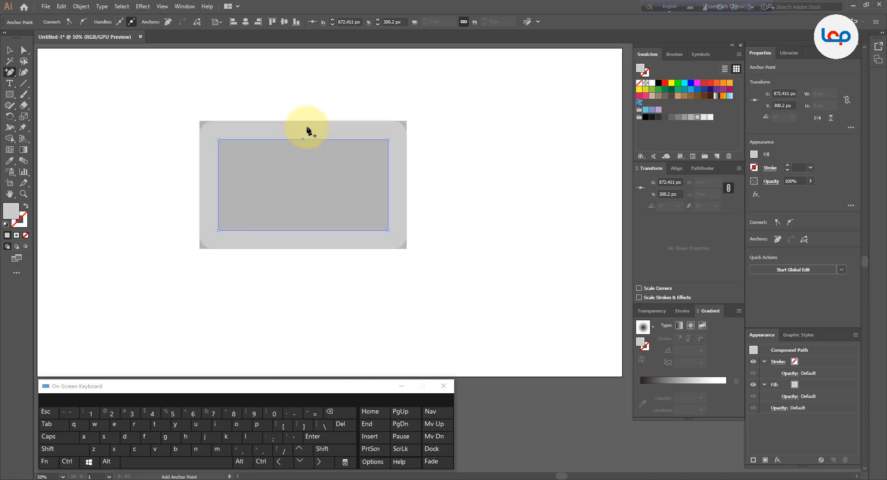
Move both new top midpoint anchors straight down together to bend the frame's top band into a V-shaped envelope flap
left_click(24, 49)
left_click(341, 110)
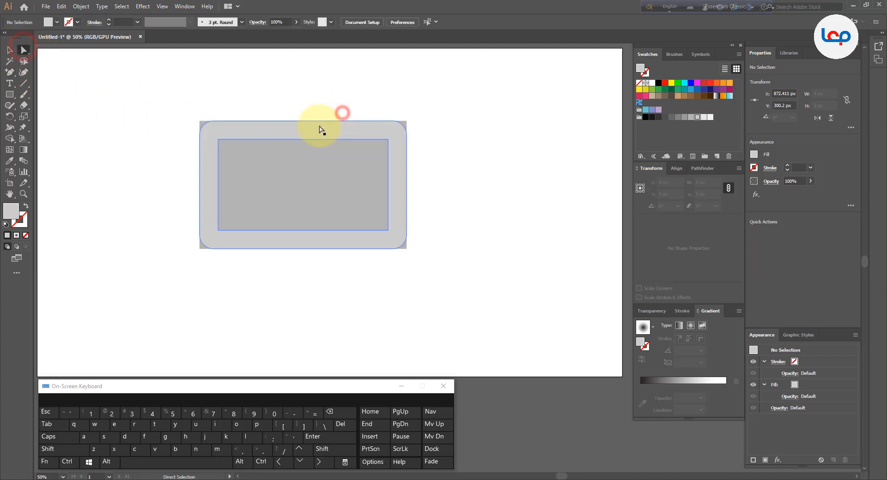
left_click(301, 121)
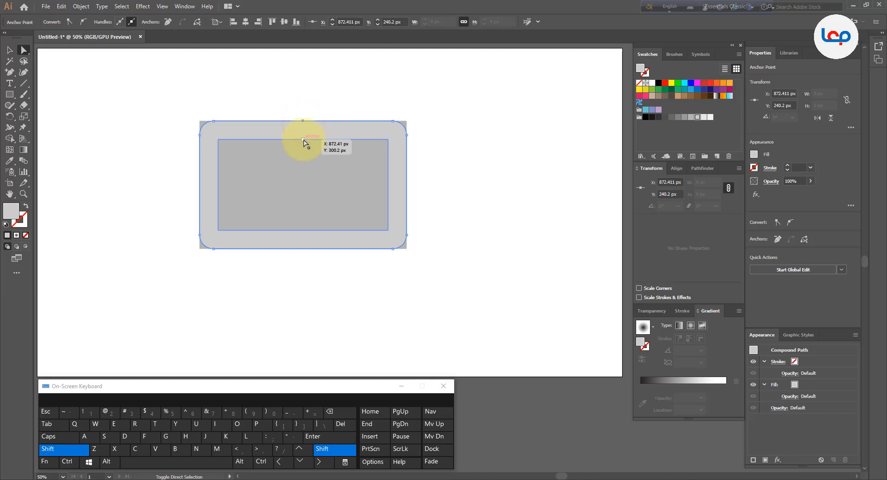
left_click(303, 140, "shift")
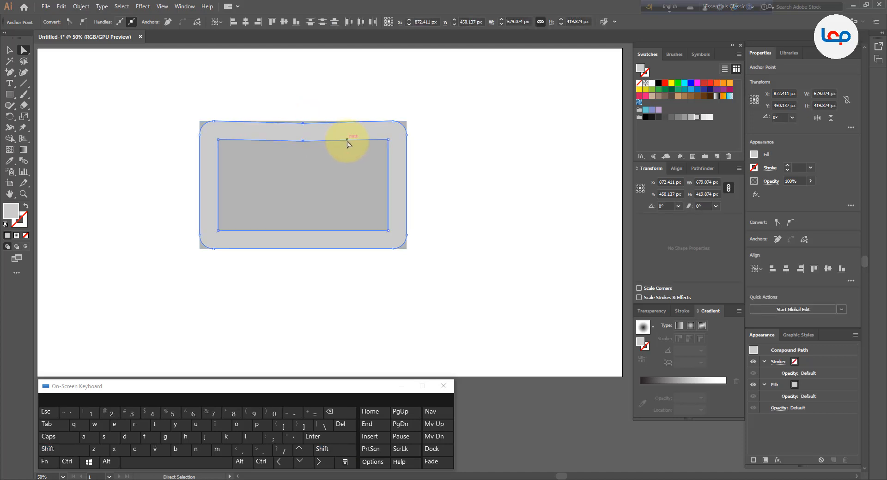
key("shift+Down")
key("shift+Down")
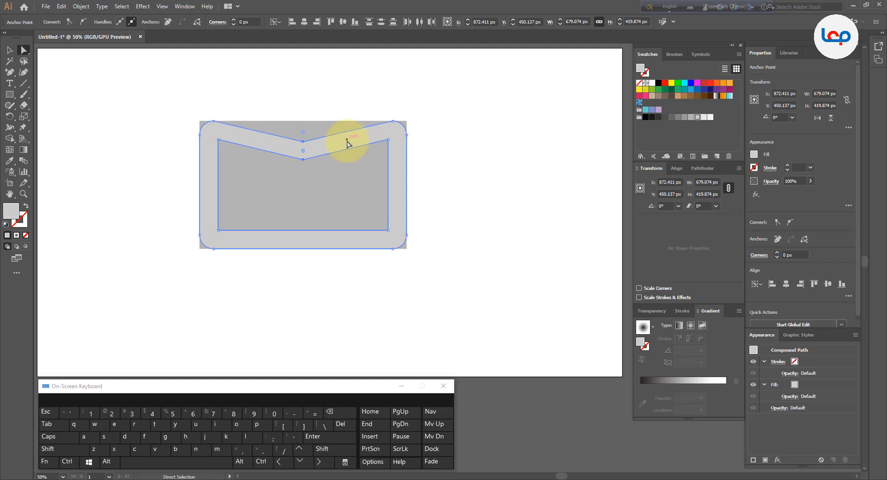
key("shift+Down")
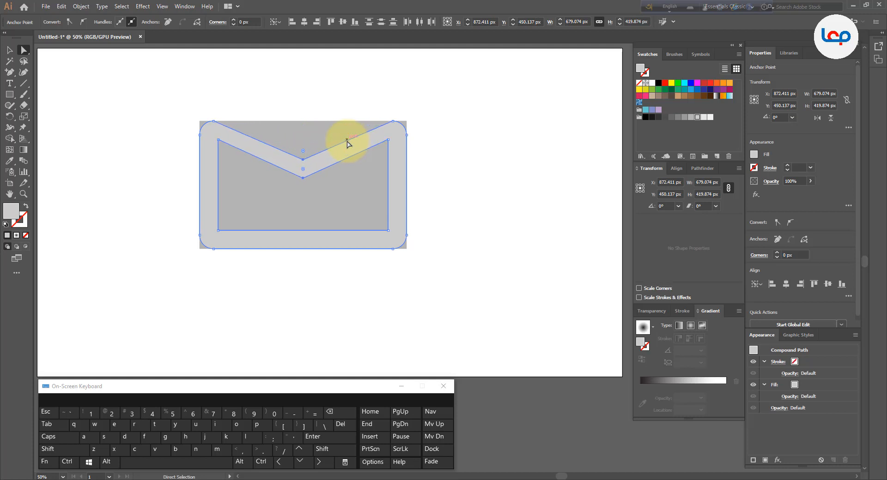
key("shift+Down")
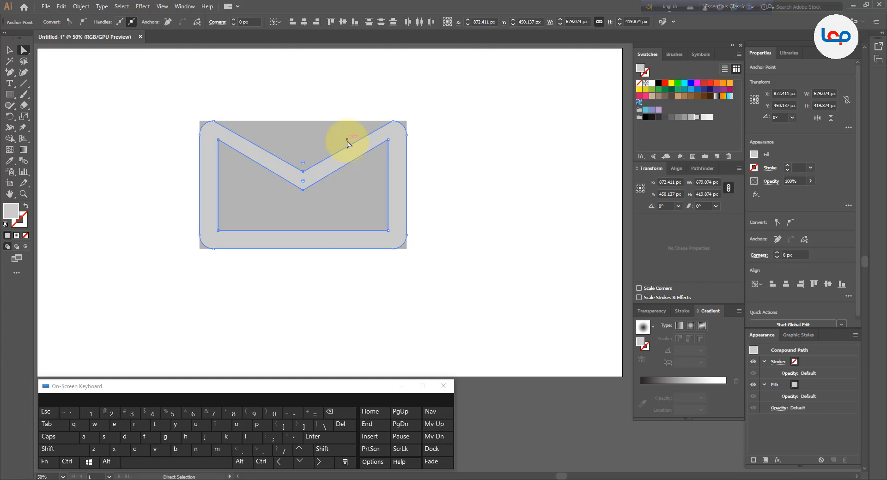
left_click(328, 103)
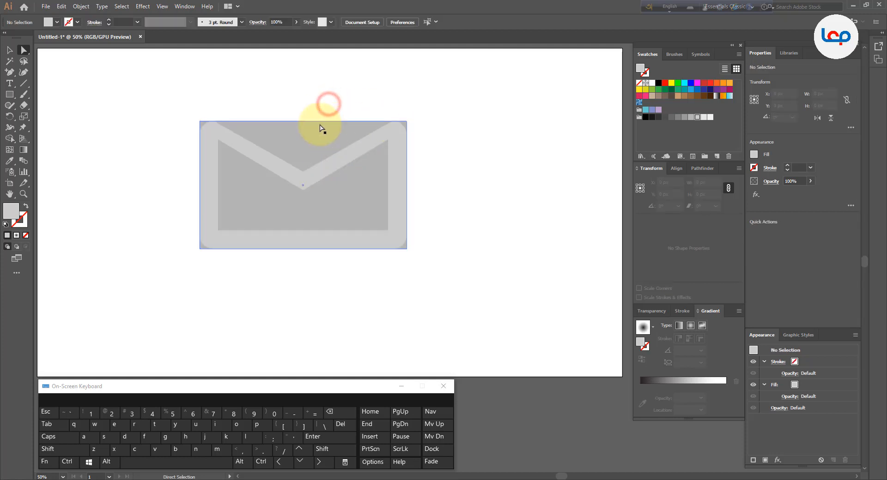
Draw a rectangle about 559 × 253 px across the frame's bottom band, spanning the width between its inner side edges
left_click(434, 160)
left_click(231, 245)
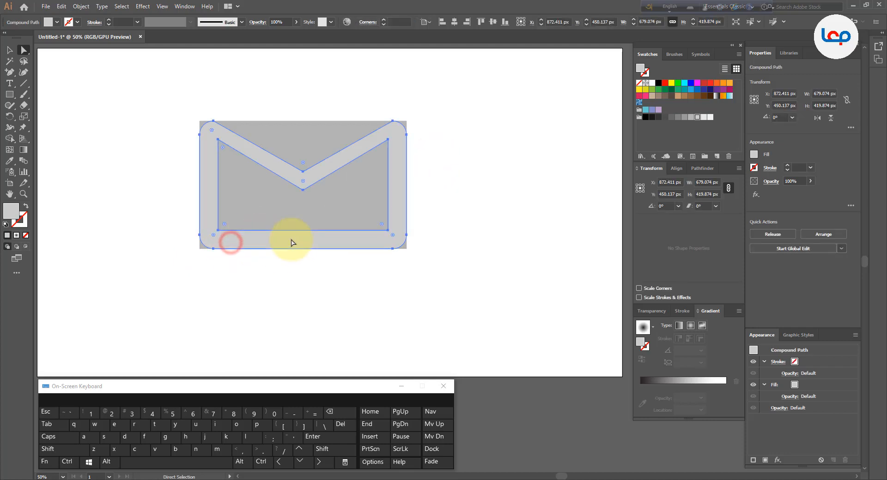
left_click(10, 95)
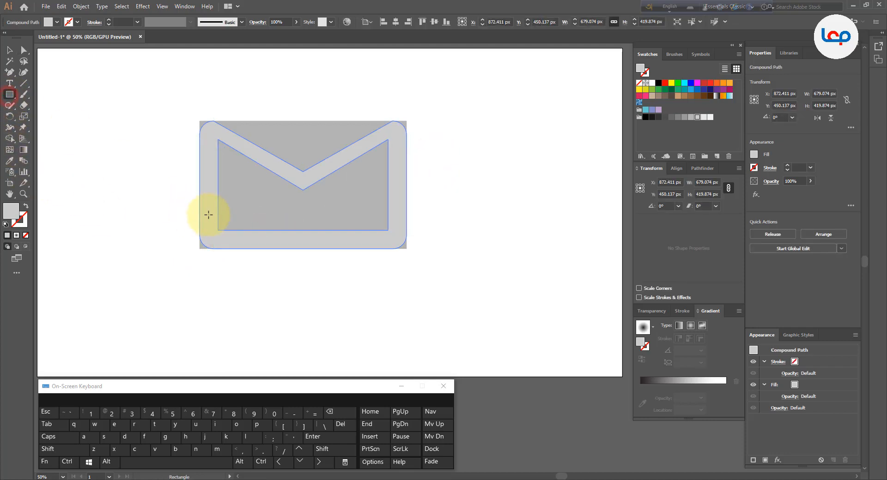
left_click_drag(217, 215, 389, 291)
left_click(10, 50)
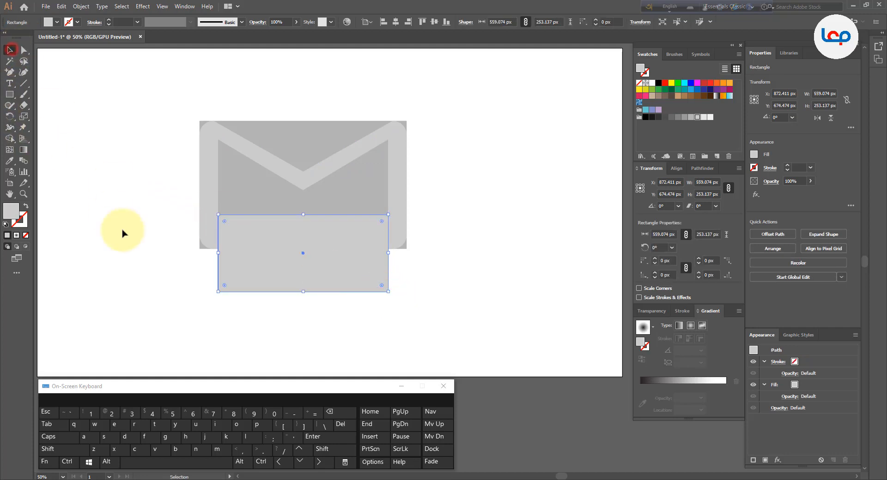
Cut the new rectangle and the frame's bottom band away from the frame with Shape Builder, leaving an M-shaped outline
left_click(122, 230)
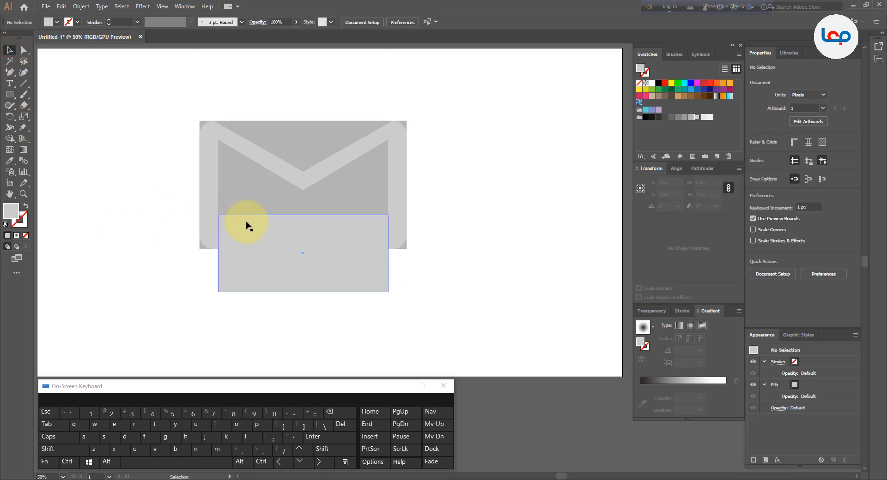
left_click(246, 223)
left_click(206, 207, "shift")
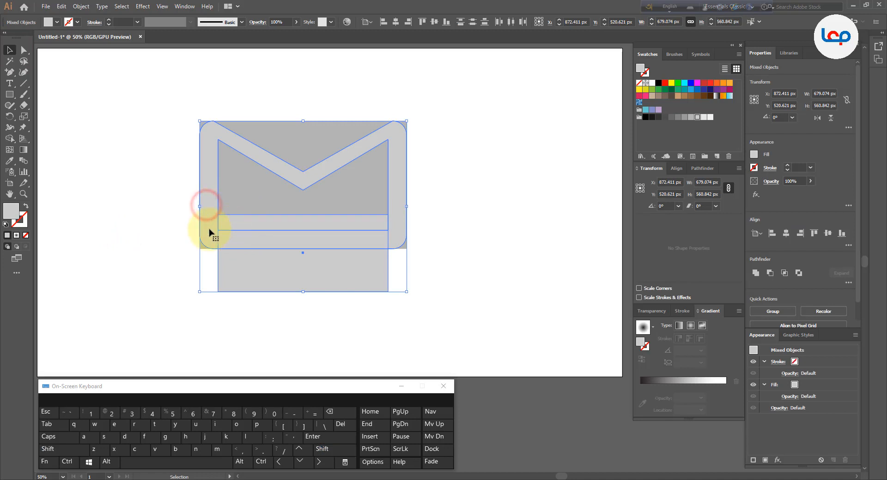
left_click(10, 138)
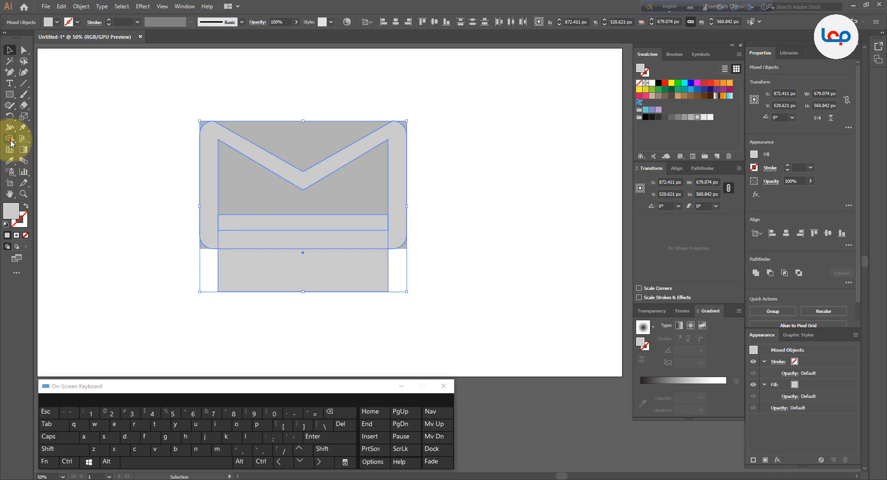
left_click_drag(271, 216, 279, 297)
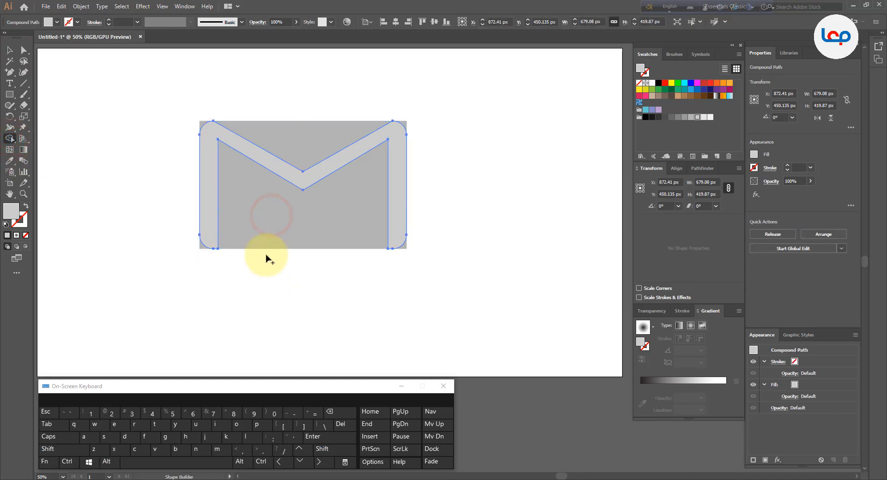
left_click(10, 49)
left_click(97, 194)
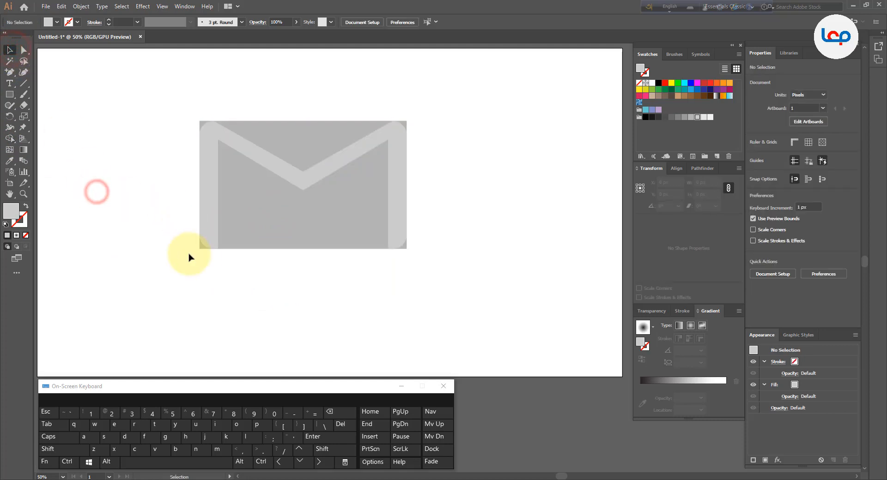
Draw a diagonal guide line about 793 px long from the frame's bottom-left inner corner past its upper-right inner corner, with a 0.25 pt stroke
left_click(24, 83)
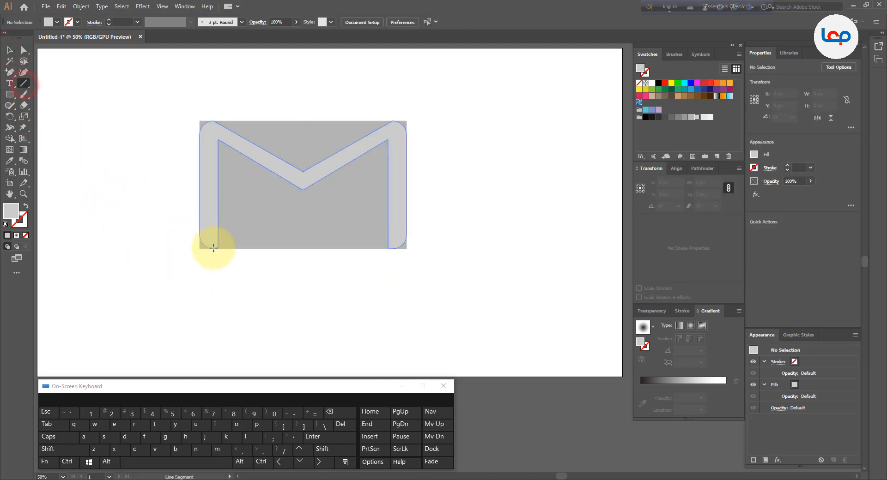
left_click_drag(218, 248, 421, 121)
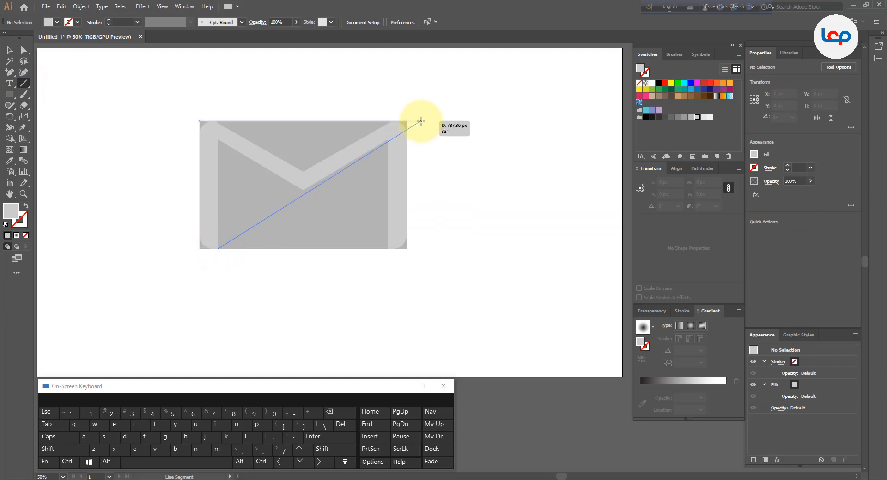
left_click_drag(421, 120, 421, 118)
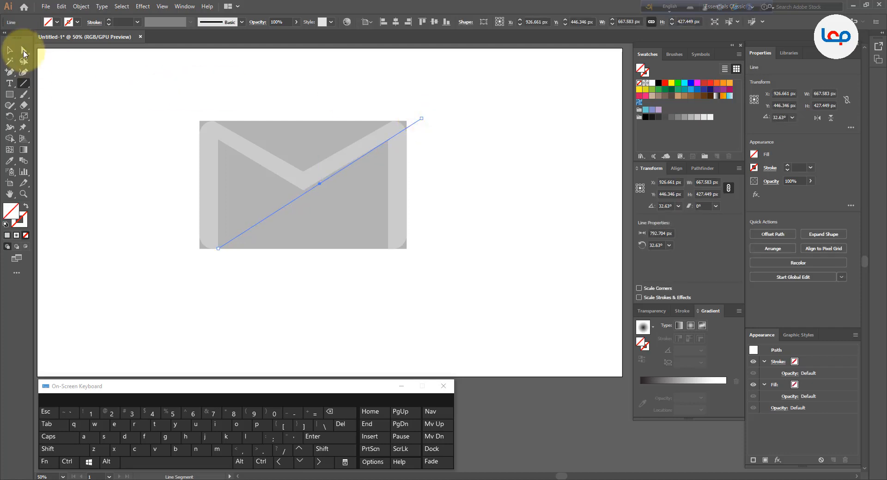
left_click(9, 50)
scroll(317, 198, "up", 3)
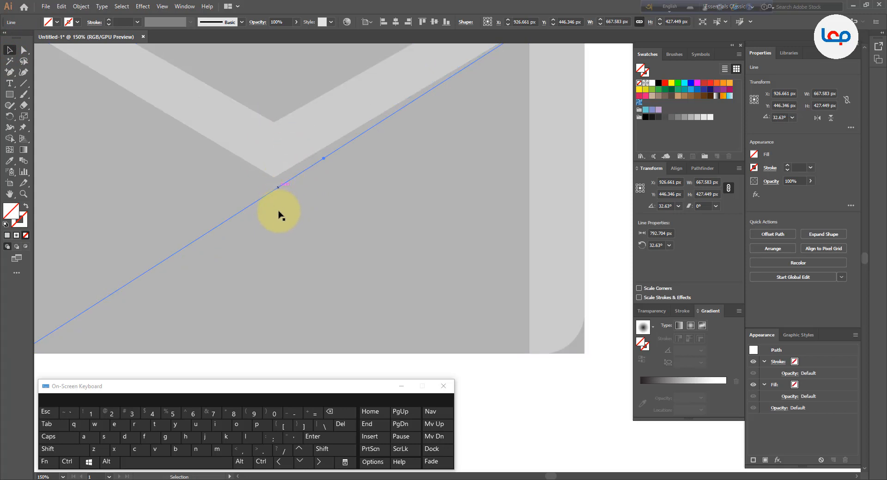
left_click(108, 20)
left_click(541, 390)
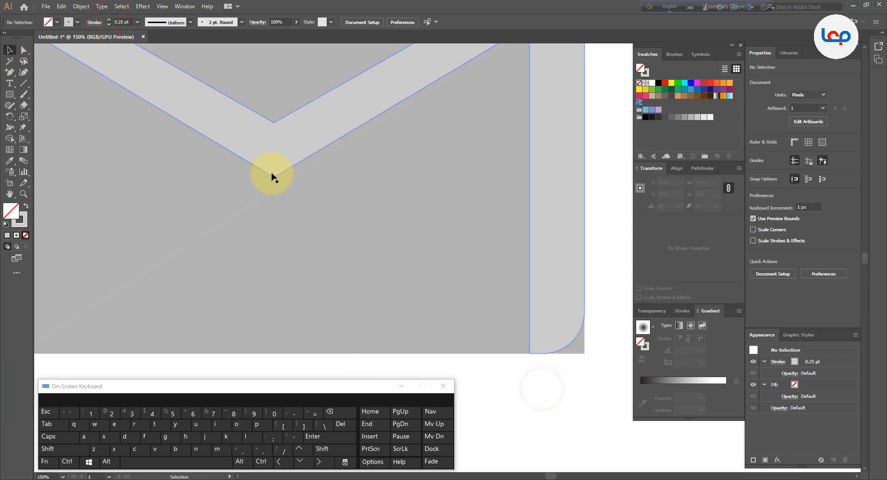
Move the V flap's inner and outer tip anchor points straight down together about 13 px to meet the diagonal guide line
left_click(274, 180)
left_click(24, 49)
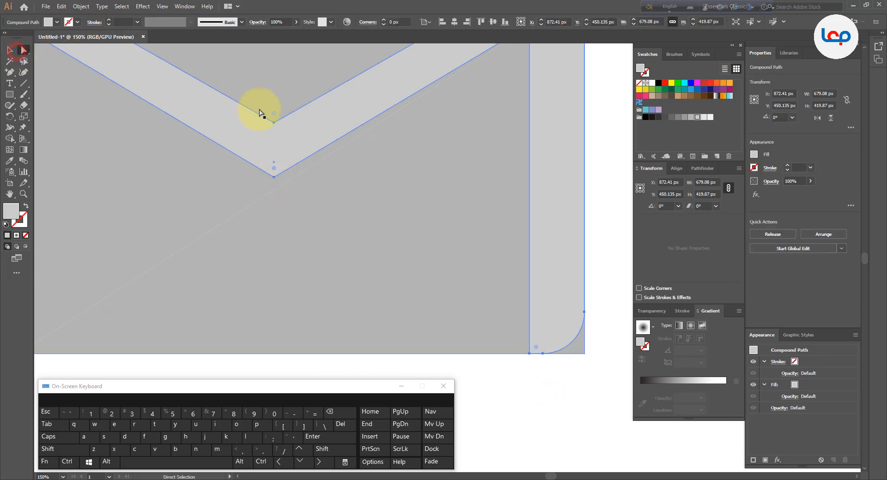
left_click(274, 123)
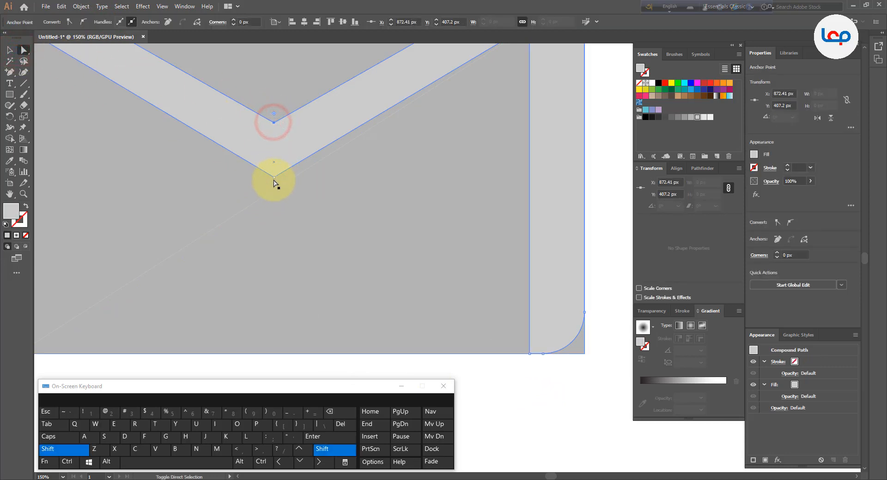
left_click(274, 177, "shift")
key("Down")
key("Down")
key("Down")
key("Down")
key("Down")
key("Down")
key("Down")
key("Down")
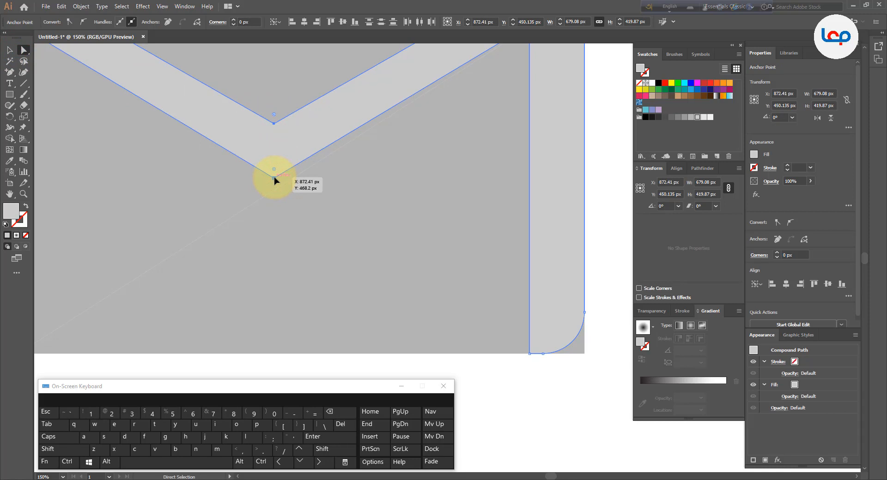
key("Down")
key("Down")
key("Down")
key("Down")
key("Down")
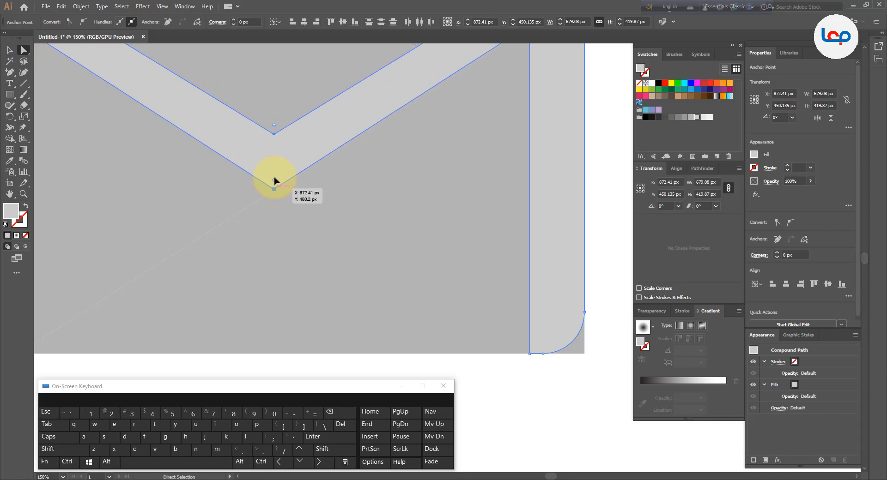
key("alt")
scroll(301, 167, "down", 3)
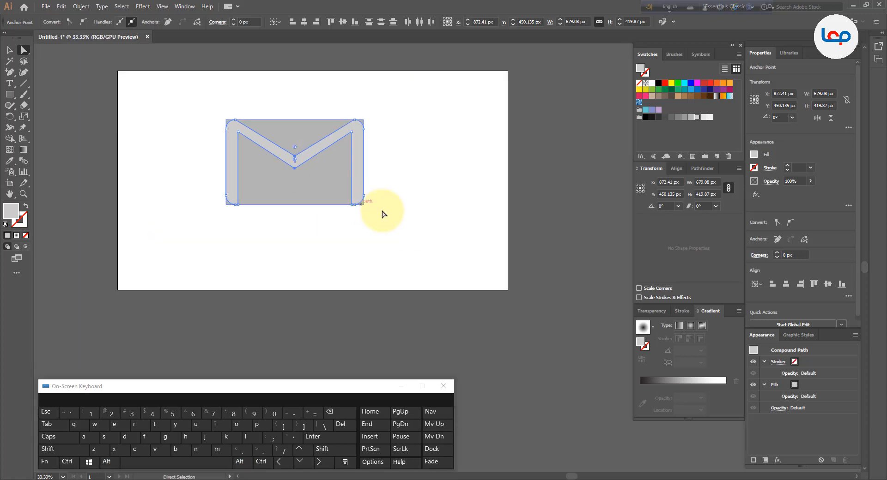
left_click(396, 206)
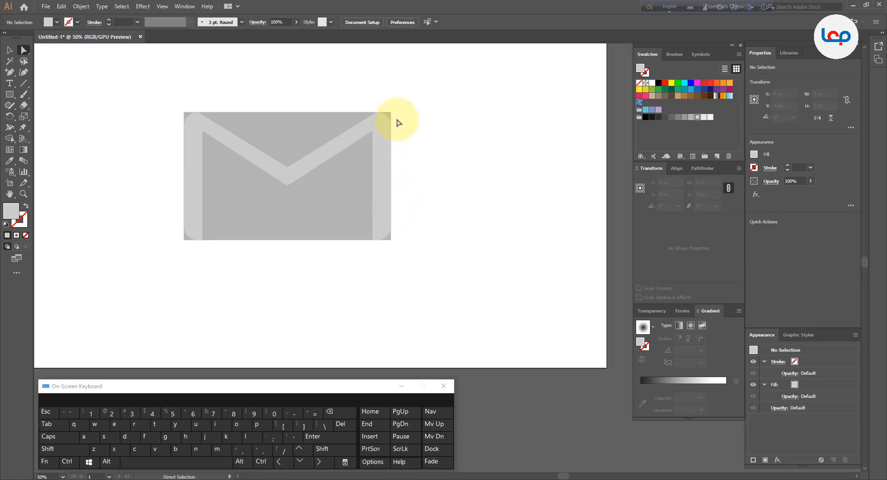
Move the diagonal guide line off the envelope and delete it
left_click_drag(398, 117, 557, 182)
key("Delete")
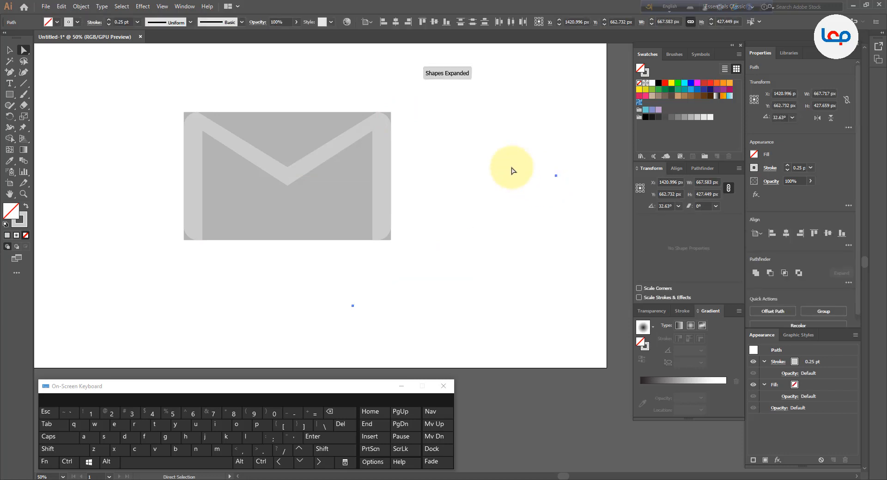
left_click(577, 154)
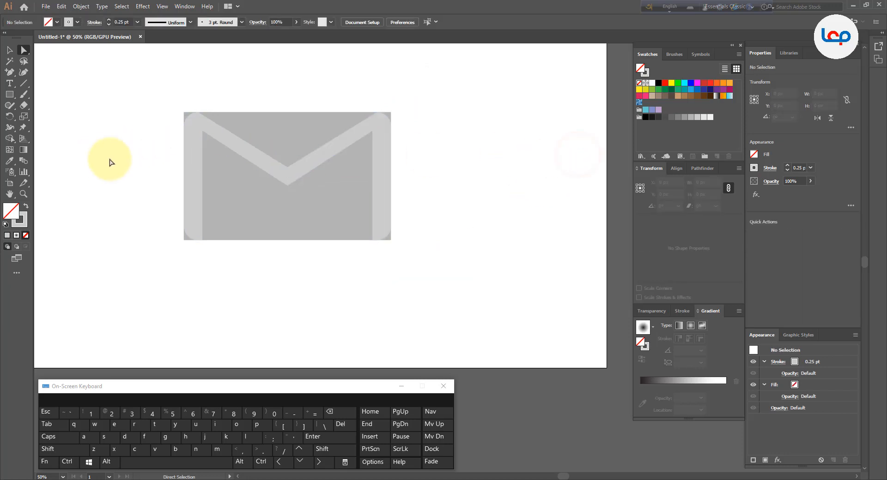
Draw a line about 358 px long from the V's lower tip along its right lower edge, ending just past the frame's inner corner
scroll(222, 143, "up", 2, "alt")
scroll(212, 162, "down", 1, "alt")
scroll(264, 85, "up", 1, "alt")
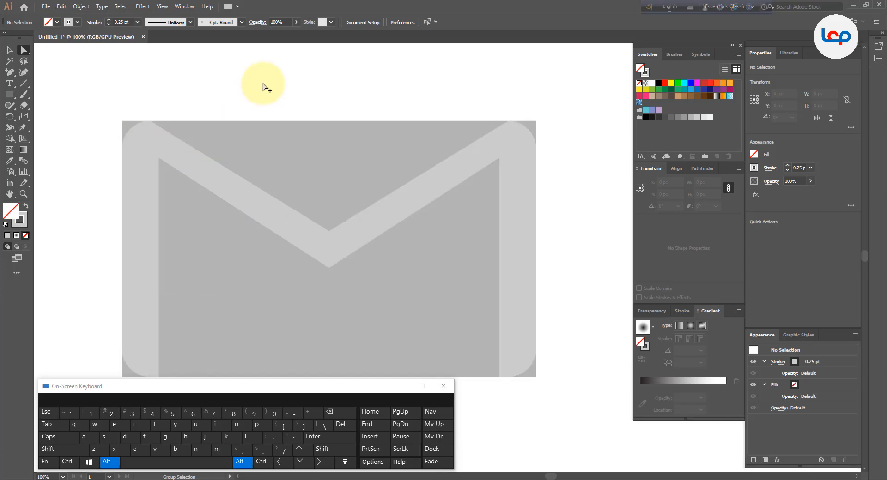
left_click(236, 102)
left_click(11, 50)
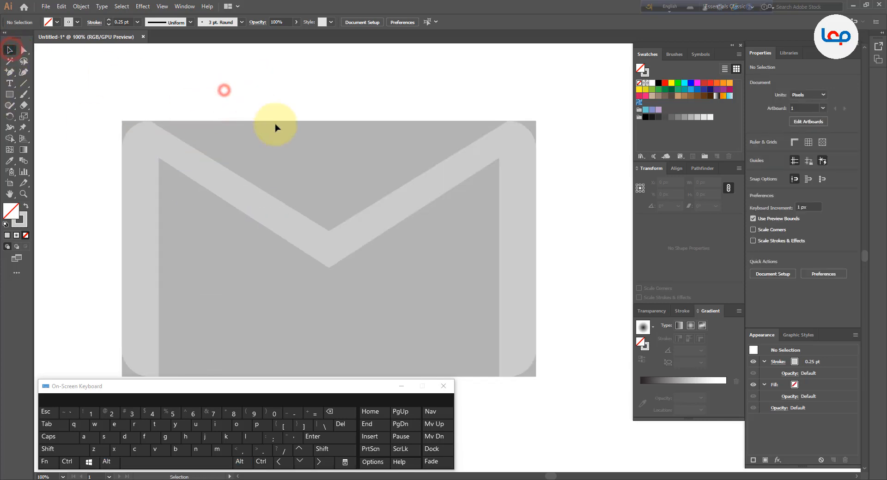
scroll(279, 131, "down", 1, "alt")
scroll(346, 228, "up", 1, "alt")
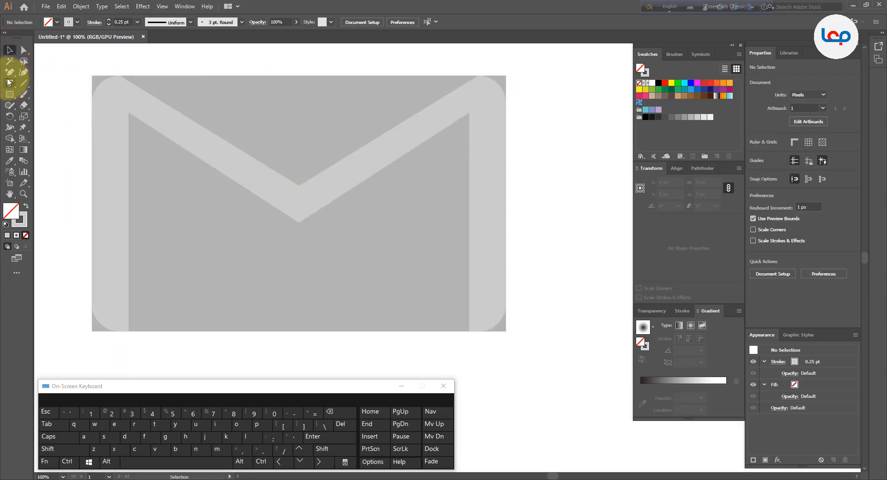
left_click(24, 83)
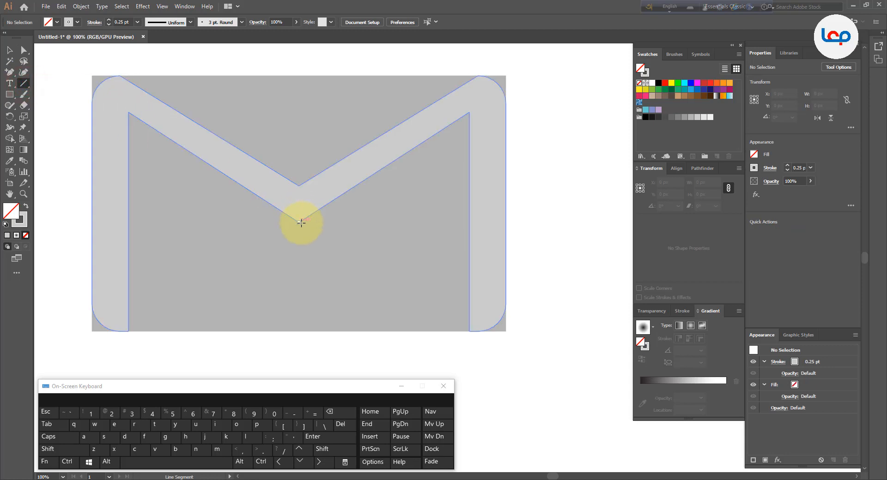
left_click_drag(299, 222, 477, 108)
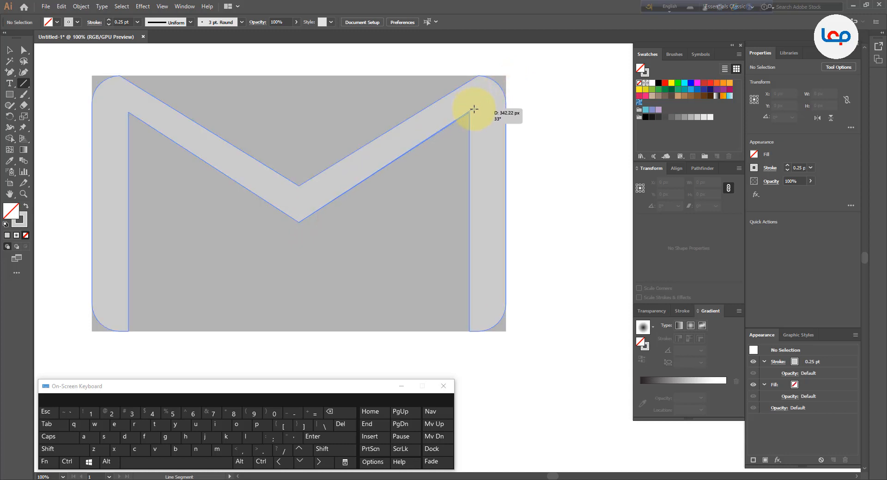
left_click_drag(476, 107, 476, 107)
key("alt")
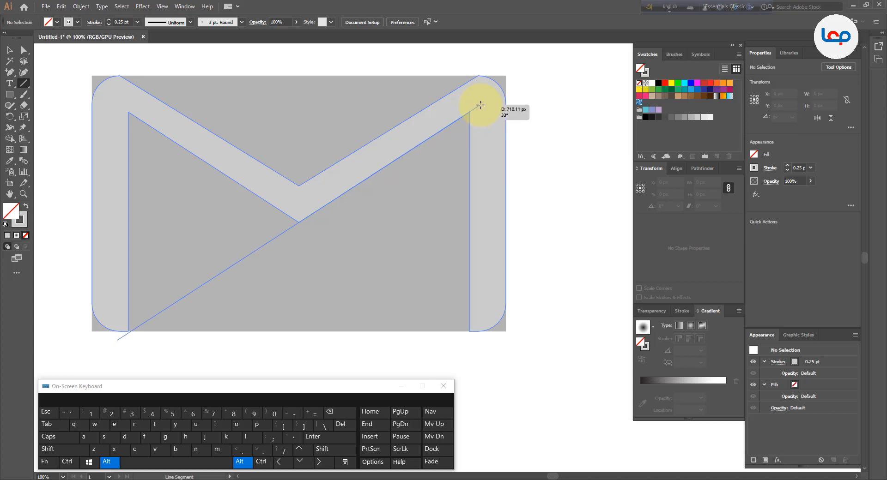
left_click_drag(481, 105, 481, 104)
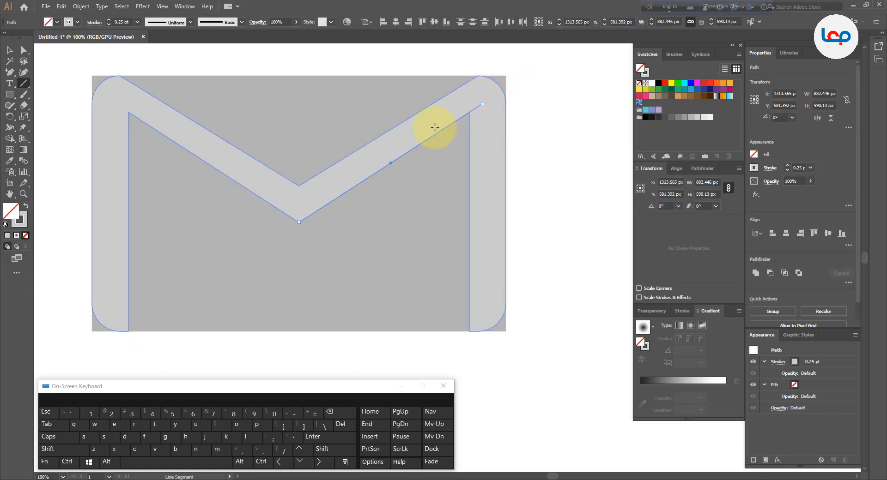
Shorten the line to about 332 px by moving its upper anchor point just inside the frame's upper-right inner corner
key("alt")
scroll(465, 120, "up", 3)
scroll(481, 88, "up", 2)
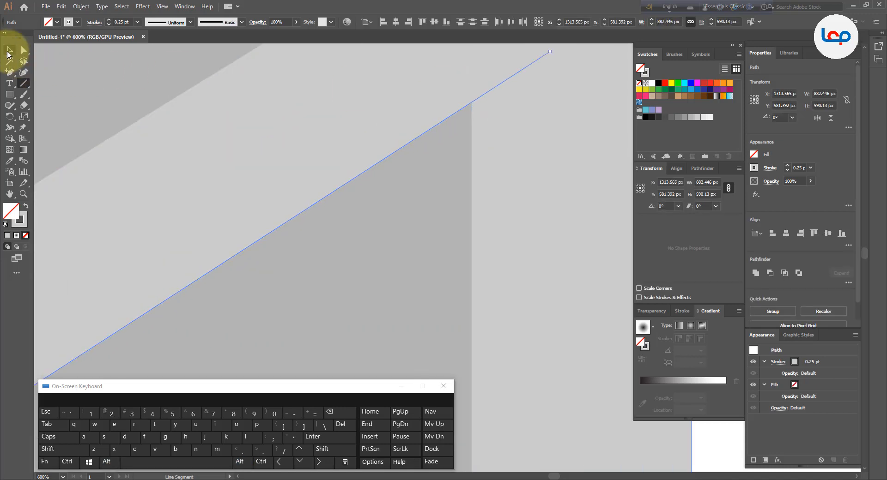
left_click(9, 50)
key("alt")
scroll(235, 249, "down", 1)
left_click(24, 49)
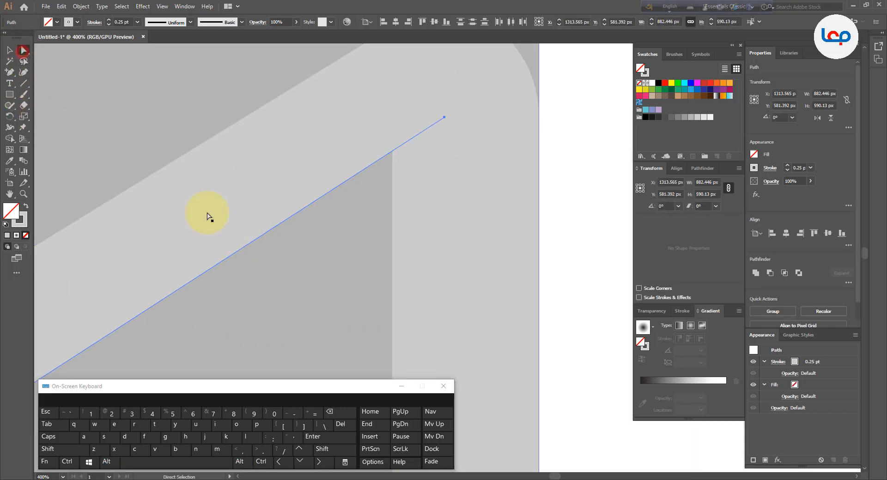
scroll(295, 194, "down", 1)
scroll(418, 185, "up", 5)
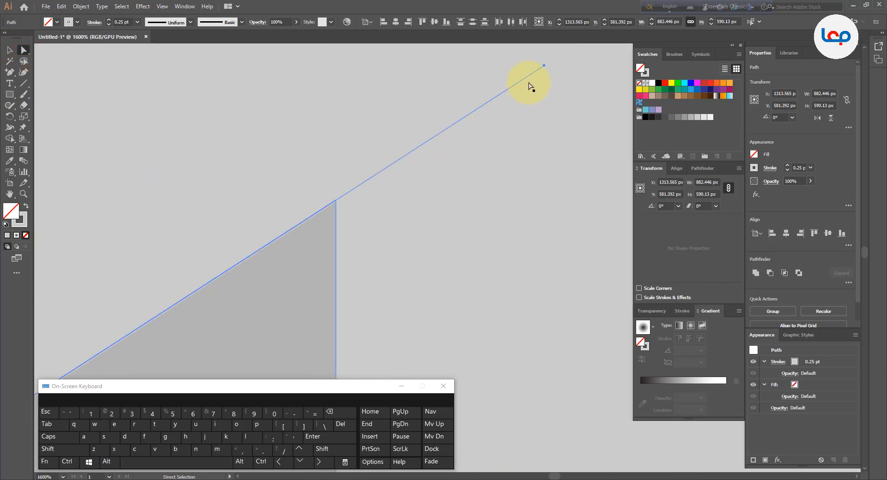
left_click(544, 67)
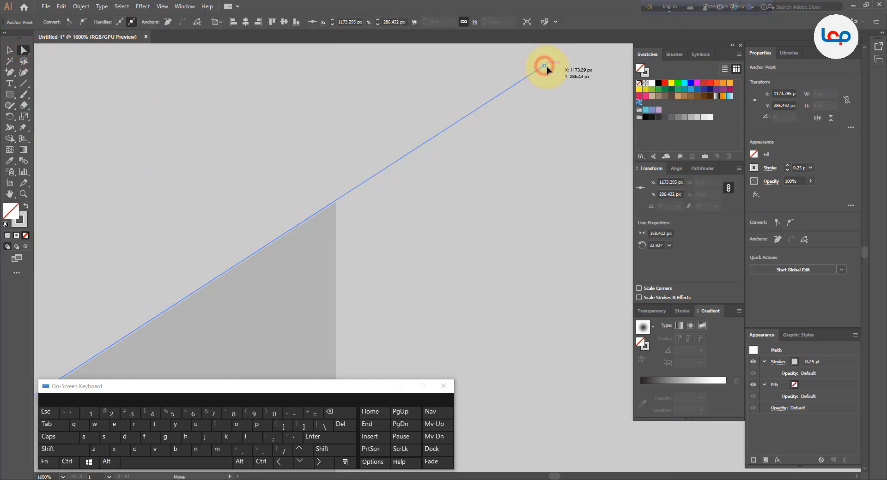
left_click_drag(548, 68, 331, 212)
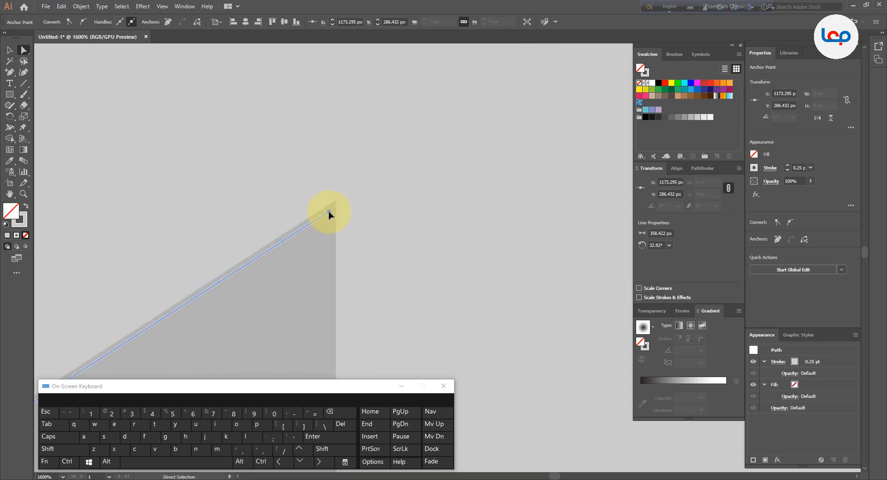
scroll(332, 203, "up", 4)
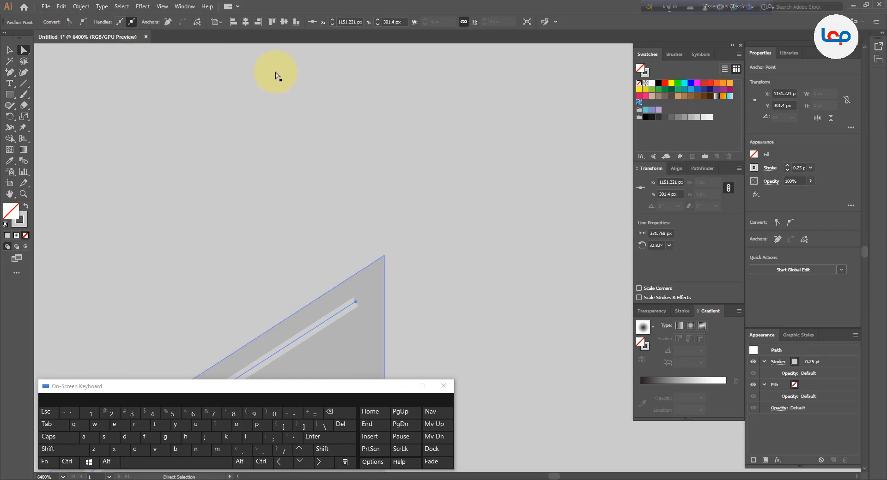
scroll(276, 75, "down", 5)
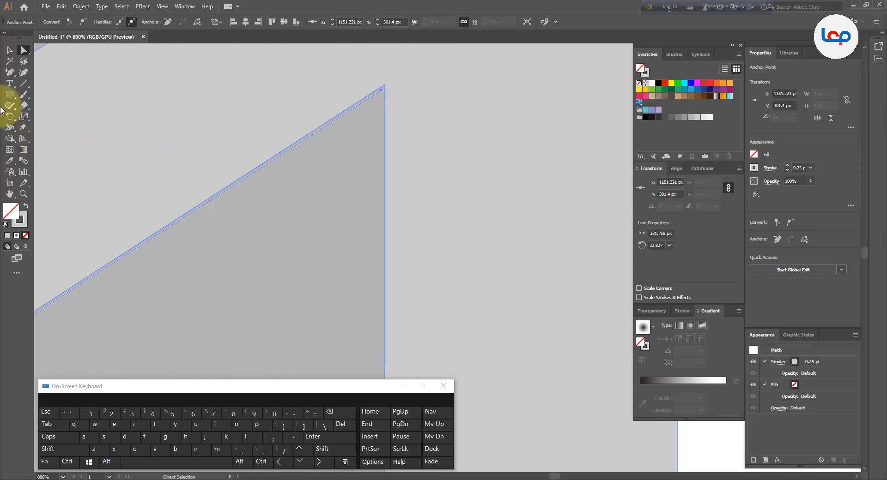
Set the stroke of the line along the V's right lower edge to 0 pt
left_click(9, 49)
left_click(287, 185)
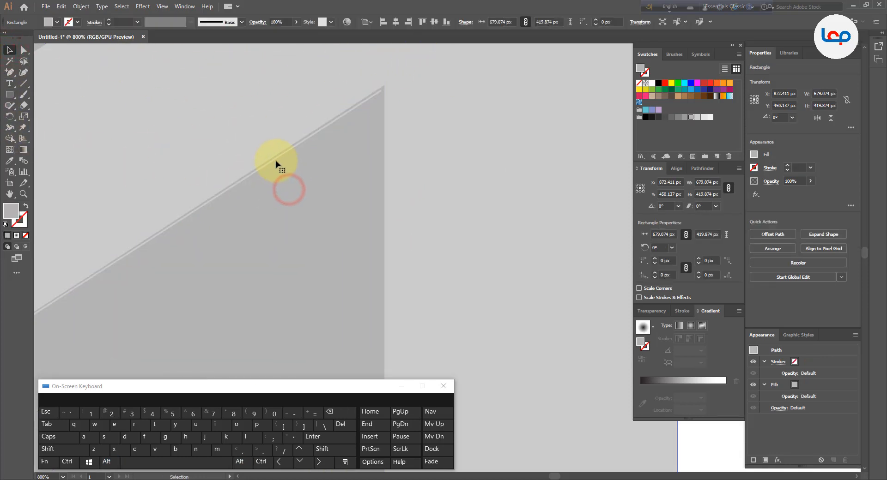
left_click(276, 159)
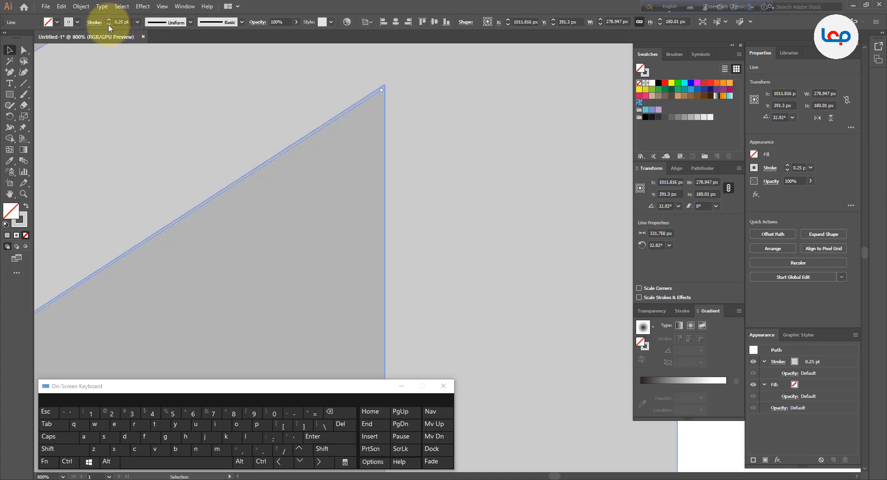
left_click(23, 49)
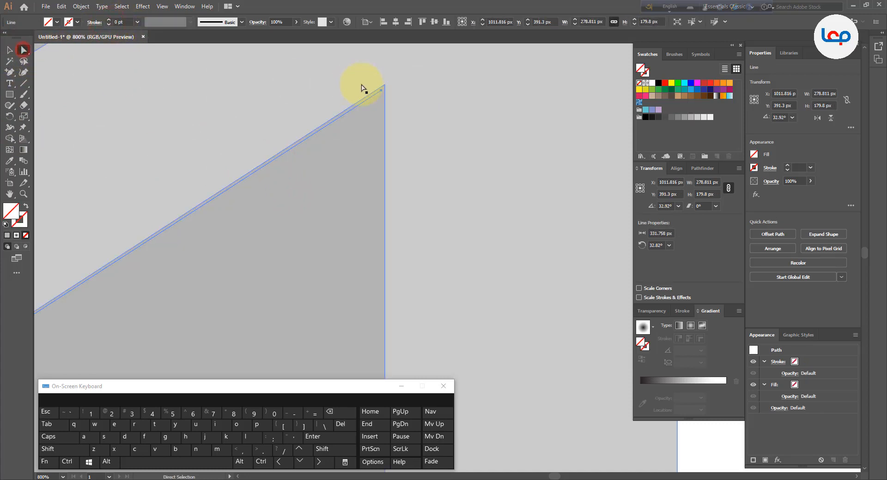
Move the line along the V's right lower edge so its upper end meets the frame's upper-right inner corner
left_click(382, 90)
left_click_drag(389, 84, 369, 115)
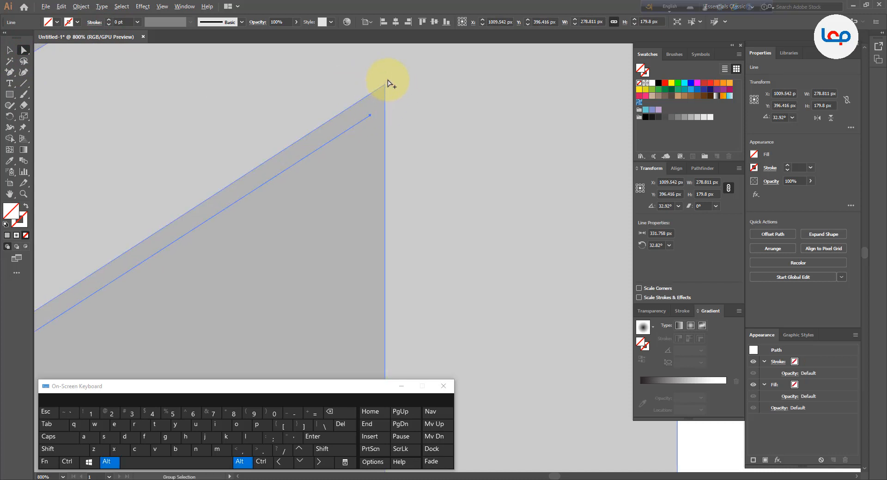
scroll(385, 83, "up", 3)
left_click_drag(343, 193, 387, 103)
scroll(323, 192, "down", 7)
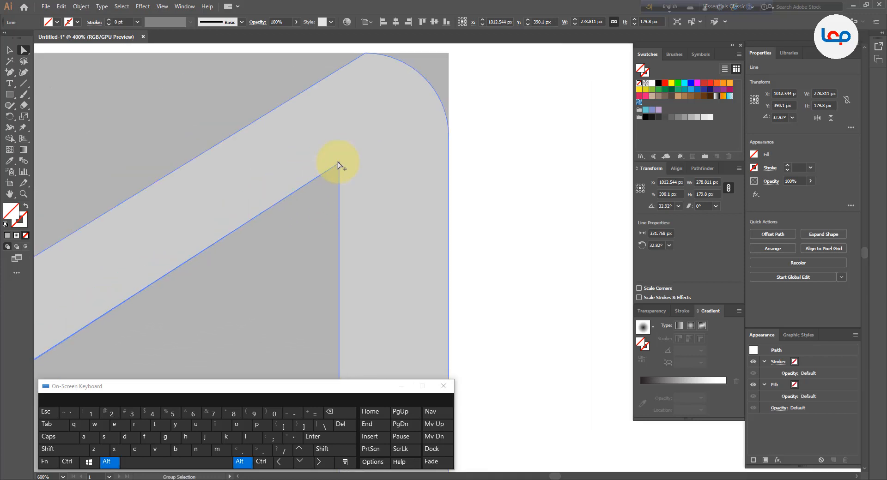
Slide the line up past the frame's outer edge and extend its lower anchor to the V's lower tip, about 438 px long
left_click_drag(341, 163, 448, 95)
scroll(474, 95, "down", 2)
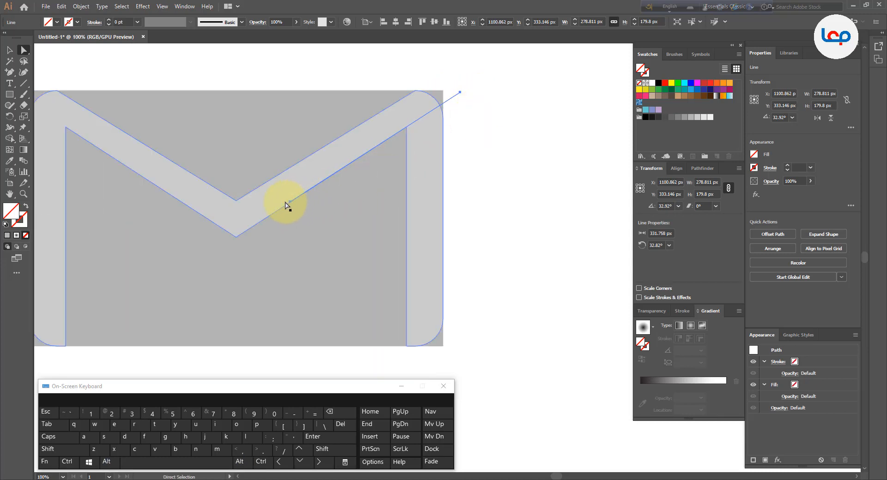
scroll(291, 204, "up", 2)
left_click_drag(292, 203, 183, 277)
scroll(232, 258, "down", 5)
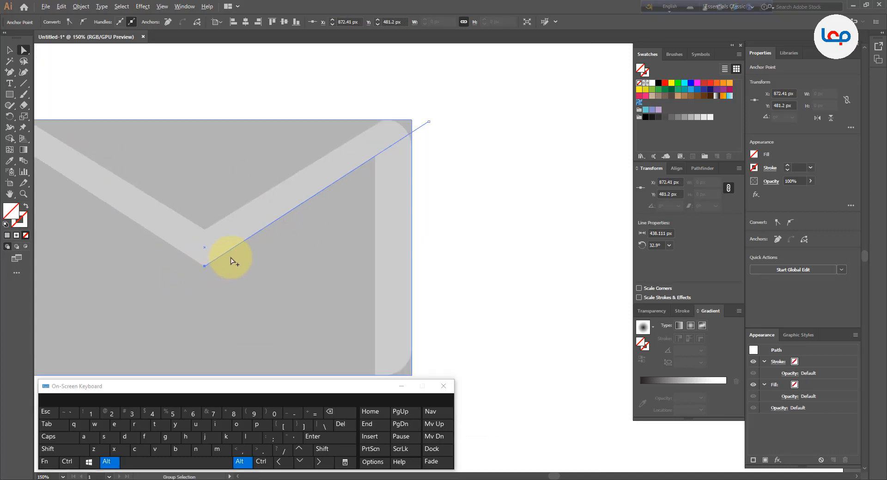
scroll(261, 217, "up", 1)
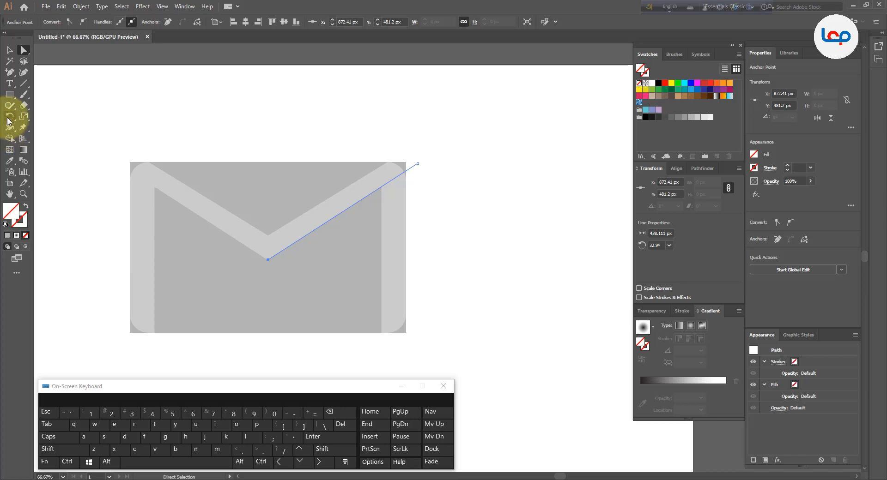
Try to reflect a copy of the line across the vertical axis through the V's lower tip
left_click_drag(7, 121, 41, 126)
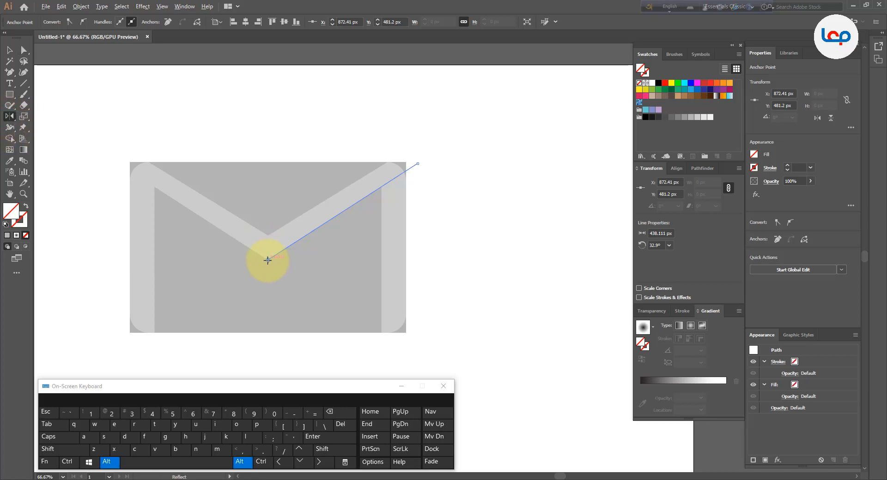
left_click(267, 261, "alt")
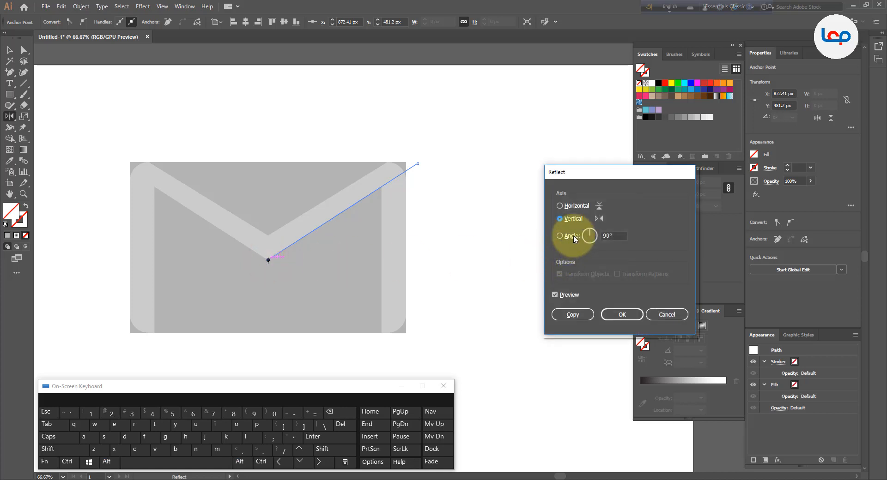
left_click(571, 315)
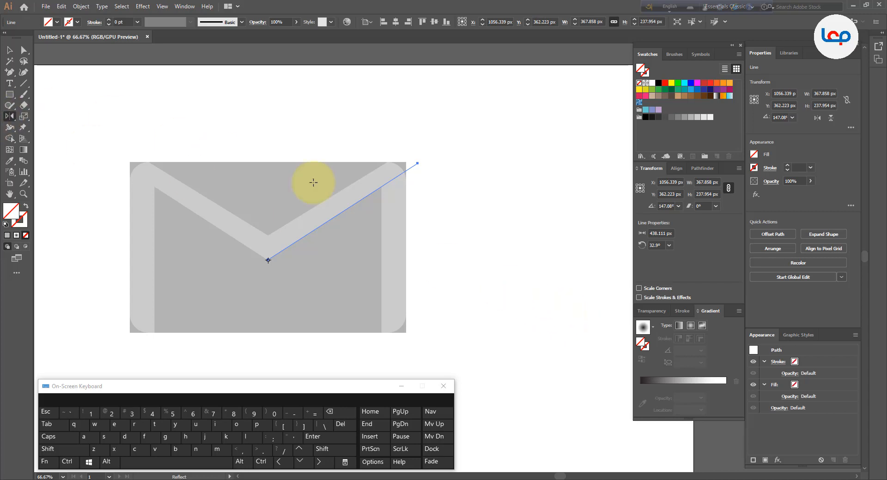
left_click(9, 49)
left_click(360, 76)
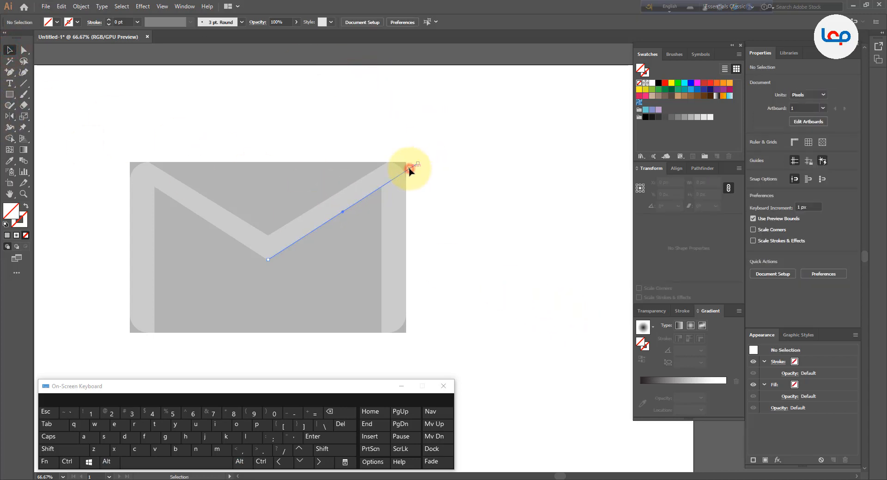
Select the whole line and reflect a copy at 90° about the V's lower tip onto the left lower edge
left_click(409, 171)
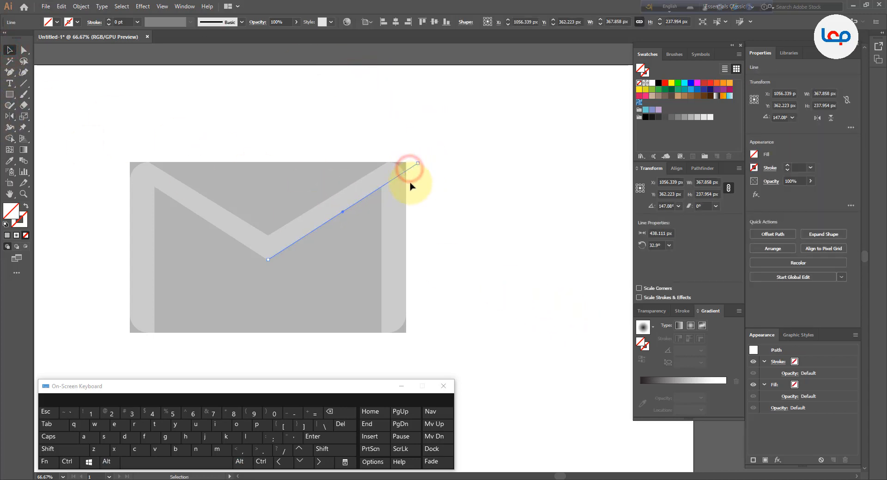
left_click(9, 118)
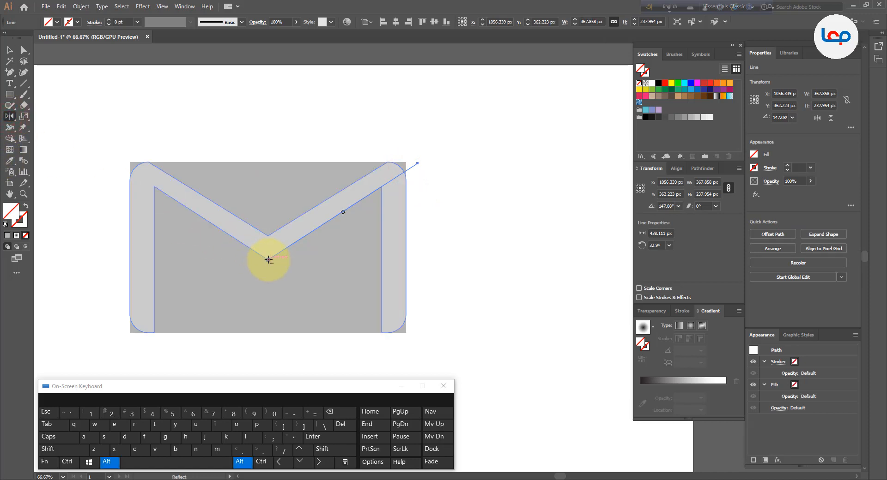
left_click(269, 260, "alt")
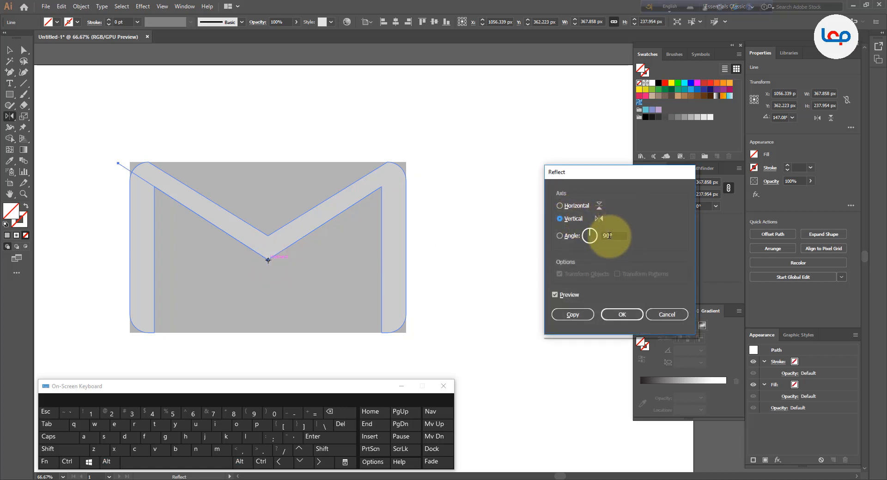
left_click(608, 236)
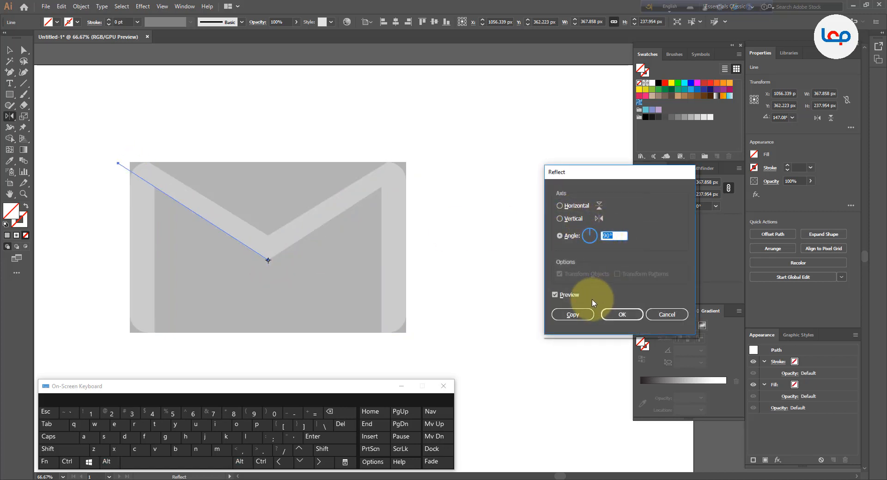
left_click(573, 315)
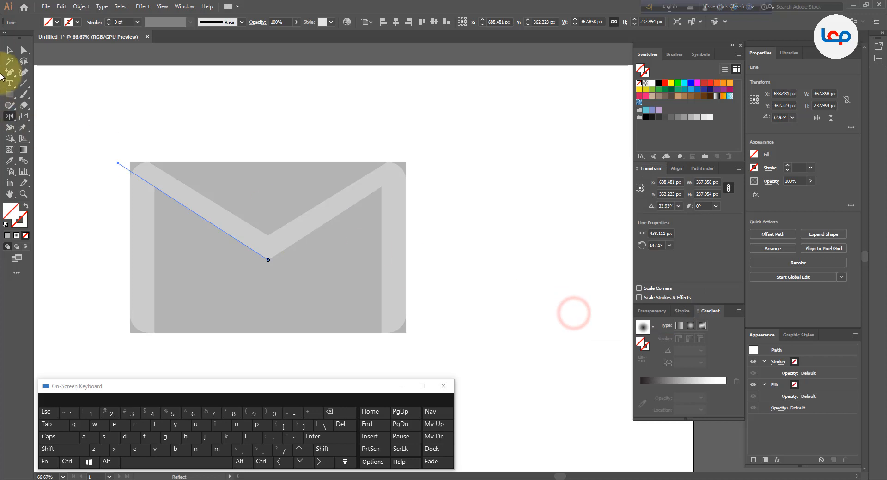
Select both edge lines together with the M-shaped frame and split the shapes with Pathfinder Divide
left_click(9, 49)
left_click(402, 178, "shift")
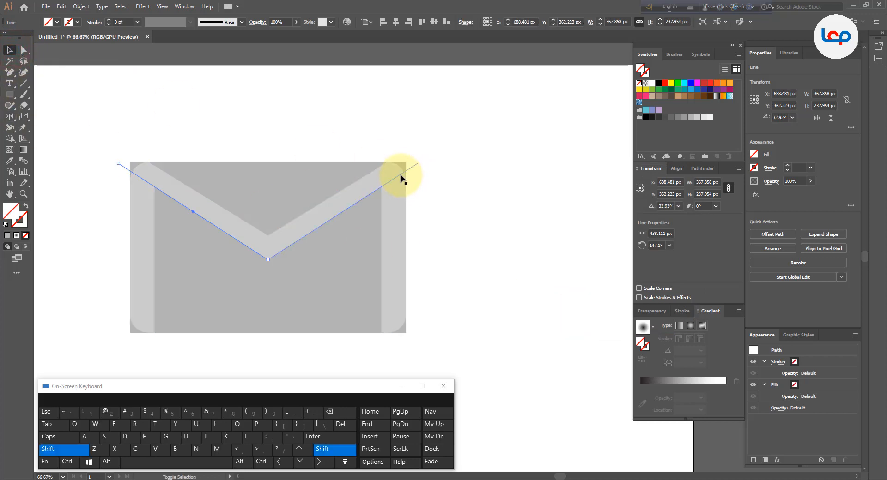
left_click(401, 176, "shift")
left_click(401, 214, "shift")
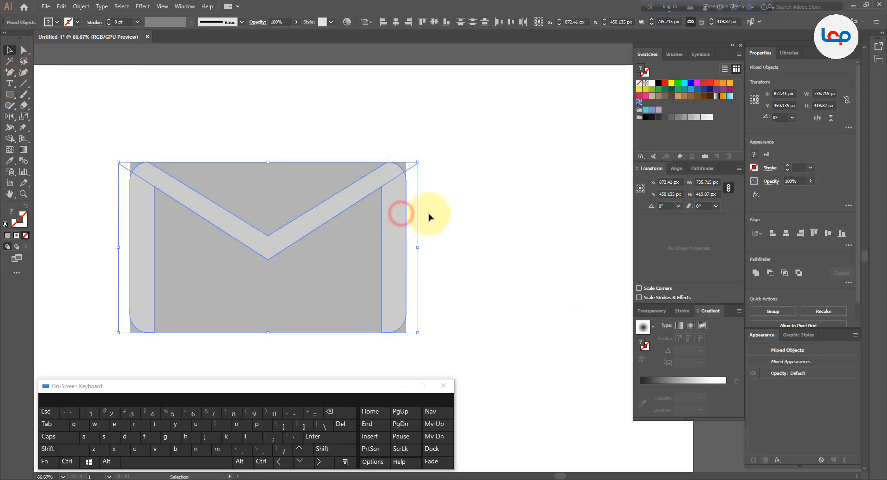
left_click(849, 283)
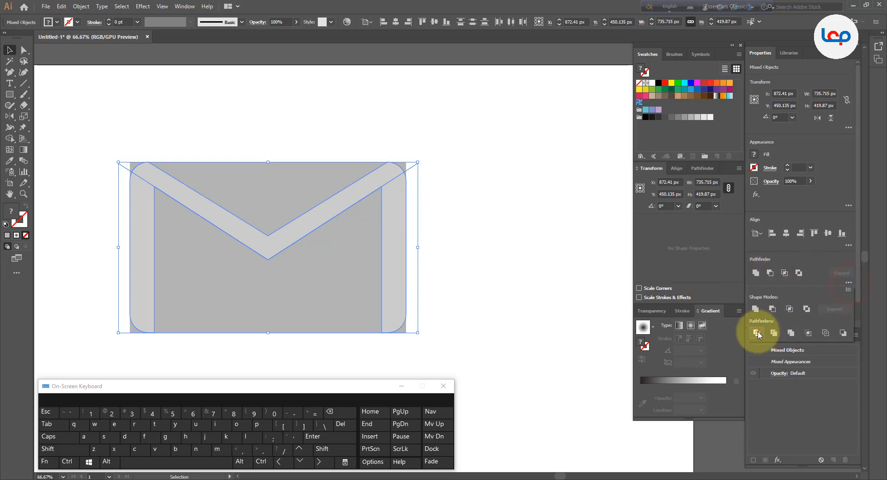
left_click(774, 333)
left_click(460, 236)
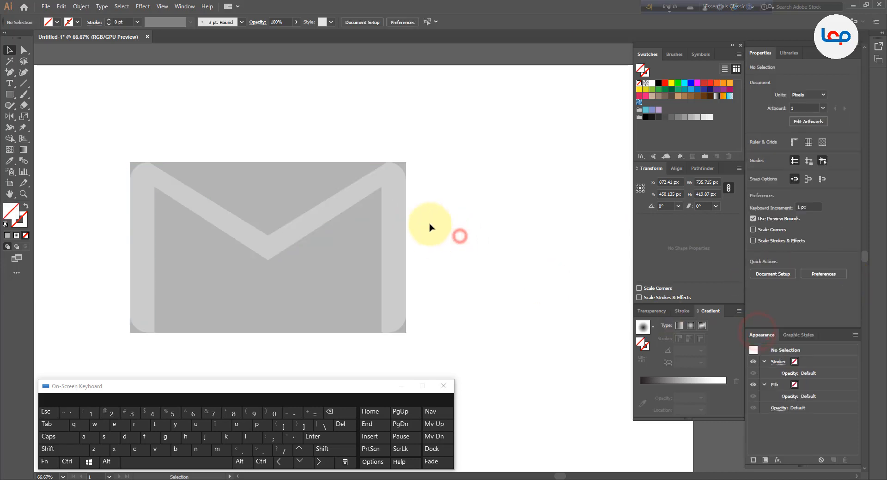
Ungroup the divided frame pieces so the V flap and the side strips can be selected separately
right_click(356, 184)
left_click(395, 259)
left_click(480, 232)
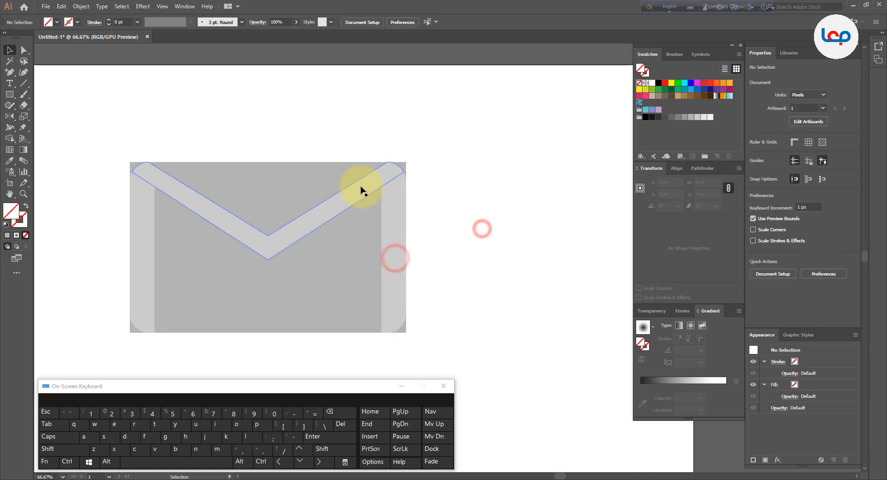
Try moving the V flap and the right side strip away from the envelope, and undo both moves
left_click_drag(360, 187, 342, 119)
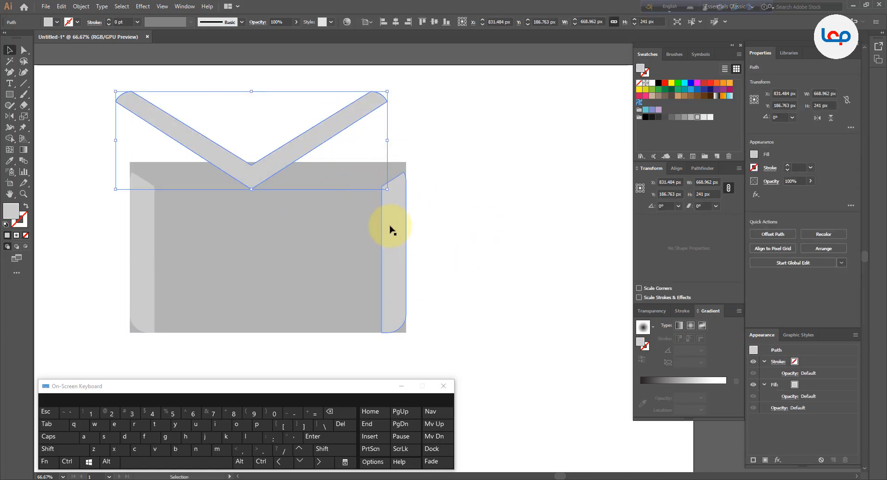
left_click_drag(389, 226, 491, 246)
key("ctrl+z")
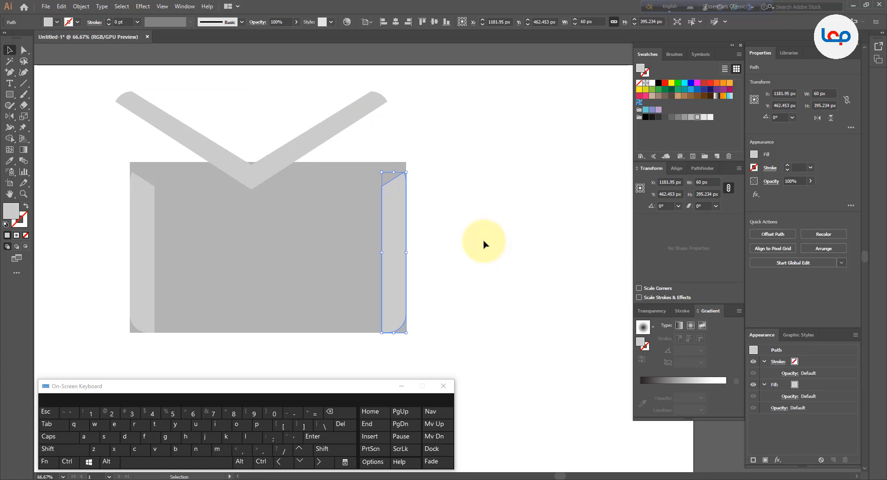
left_click(483, 241)
key("ctrl+z")
left_click(482, 242)
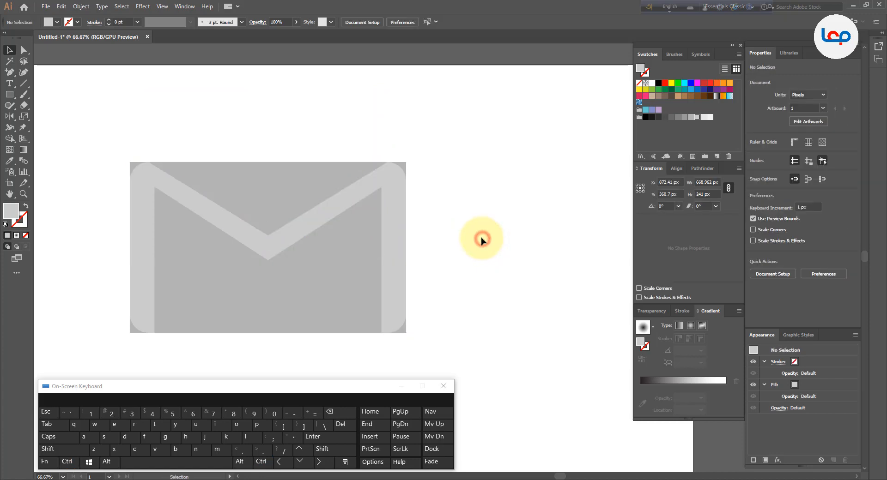
Select the two upper anchor points of the V flap and round these corners with a radius of about 31.5 px
left_click(210, 213)
scroll(148, 166, "up", 5)
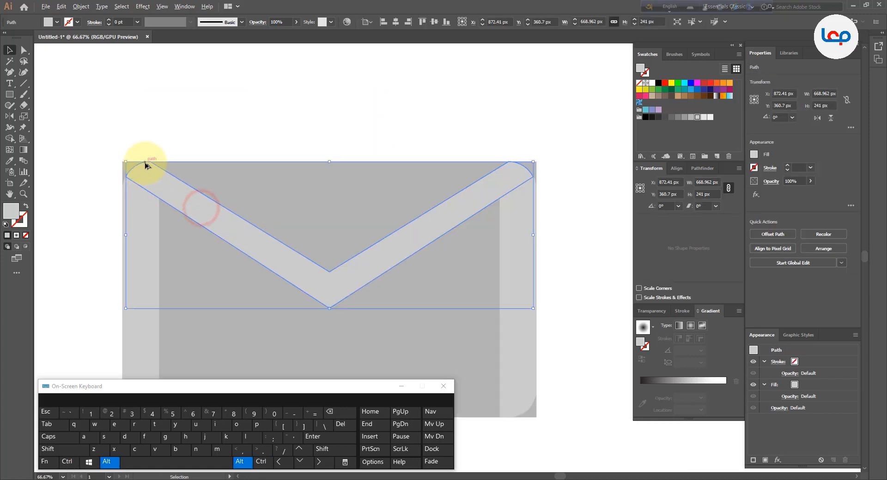
left_click(23, 51)
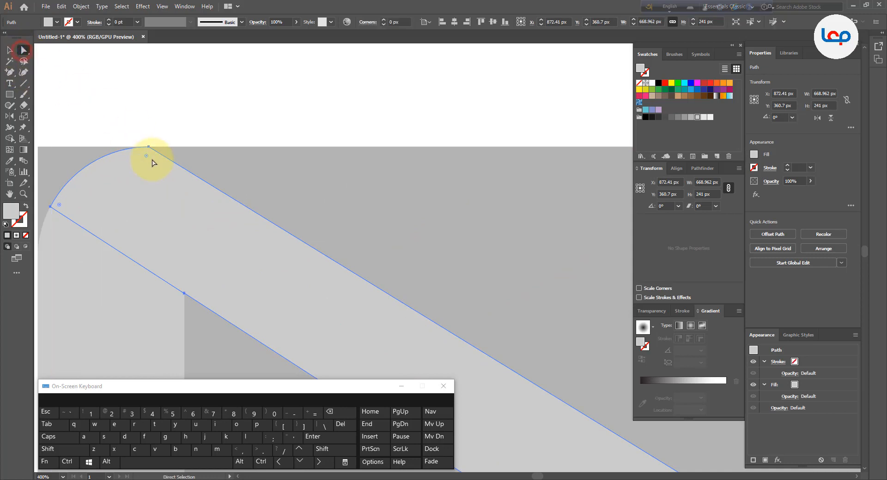
left_click(149, 146)
scroll(157, 149, "down", 4)
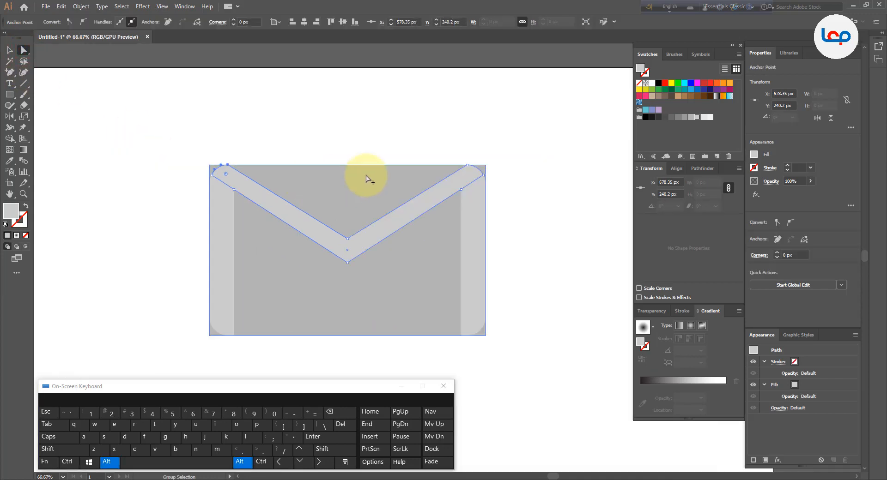
scroll(473, 170, "up", 1)
key("shift")
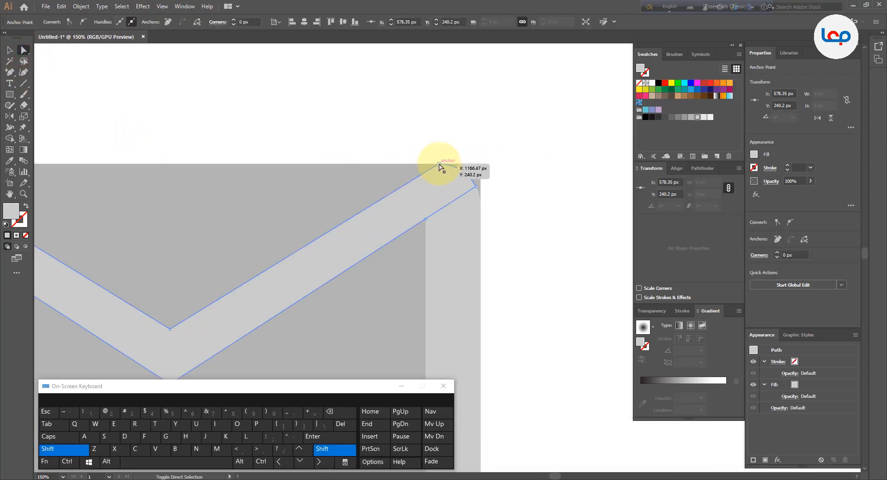
left_click(439, 166, "shift")
scroll(481, 176, "down", 1)
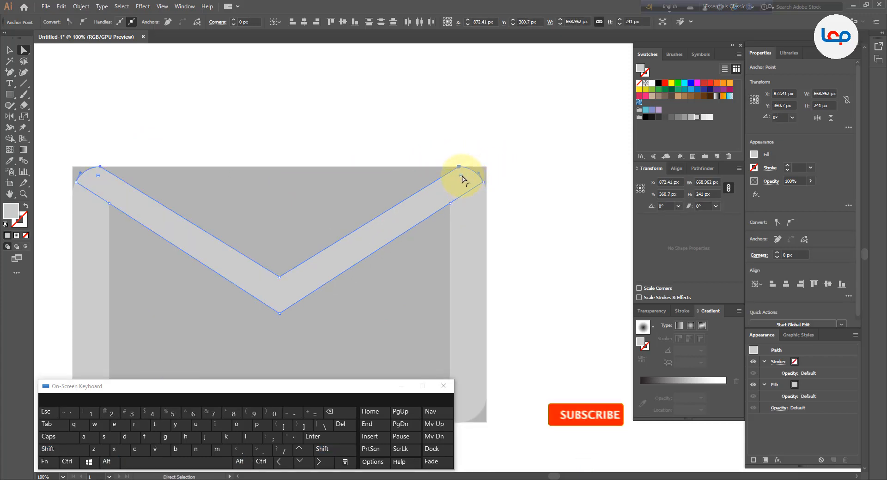
left_click_drag(462, 178, 467, 190)
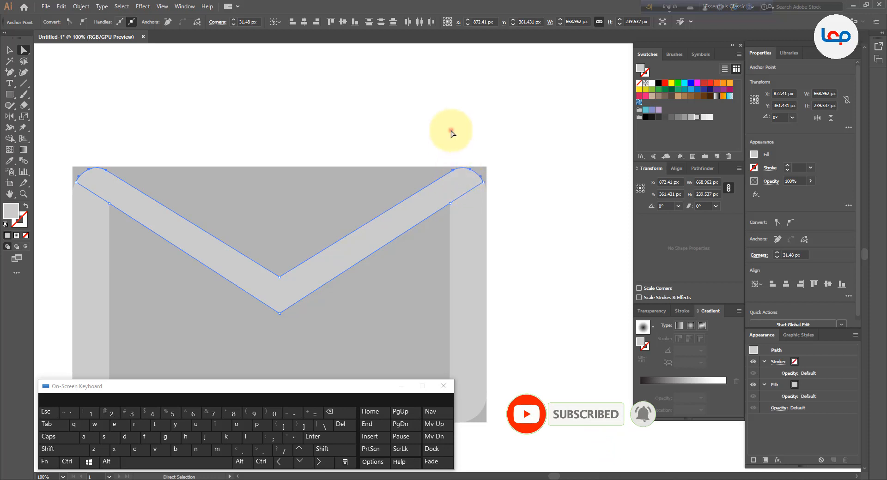
left_click(451, 131)
Round the V flap's upper ends further on both sides, using a corner radius of about 40 px
left_click(468, 176)
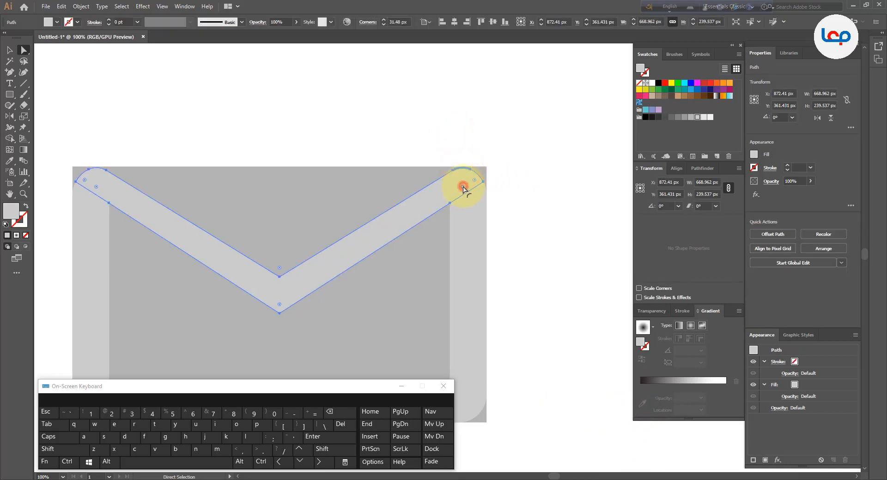
key("shift")
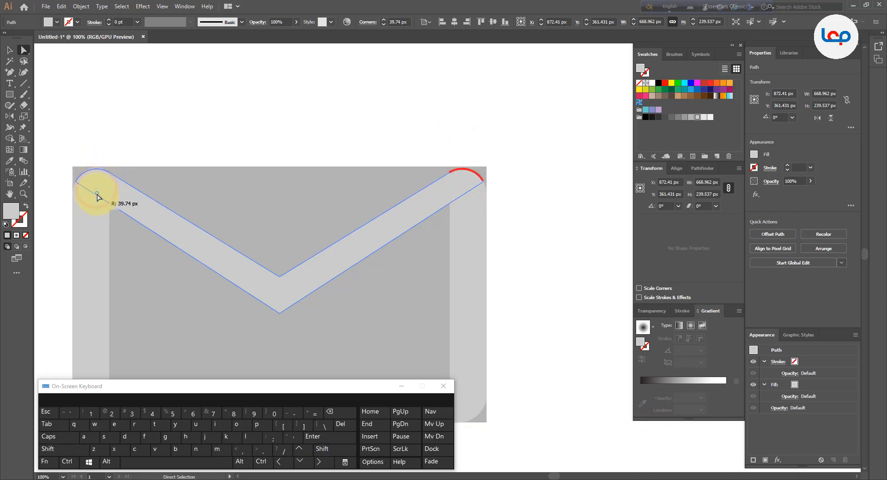
left_click(234, 127)
key("ctrl+minus")
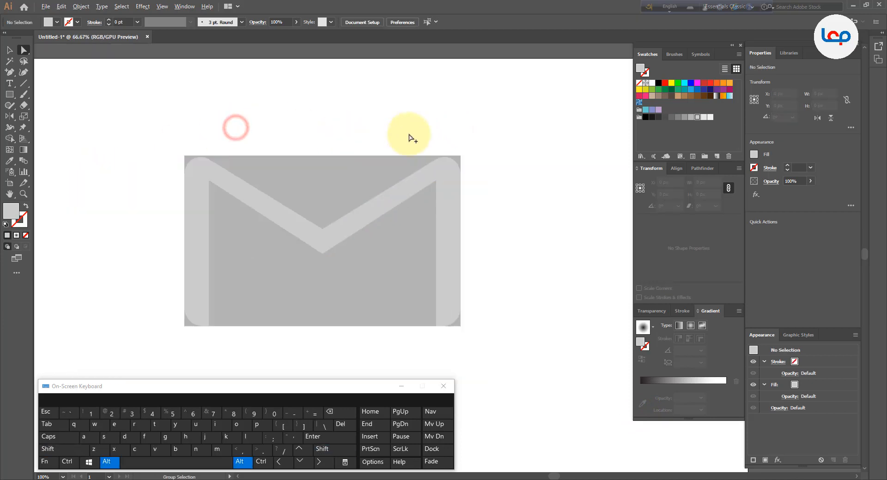
Fill the V flap with a darker grey swatch than the side strips and deselect it
left_click(8, 52)
left_click_drag(214, 134, 222, 198)
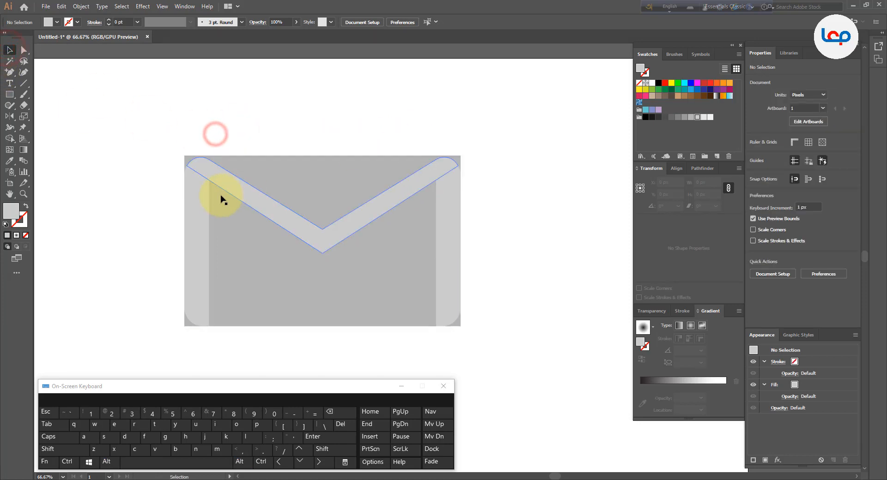
key("ctrl+plus")
key("ctrl+plus")
left_click(240, 177)
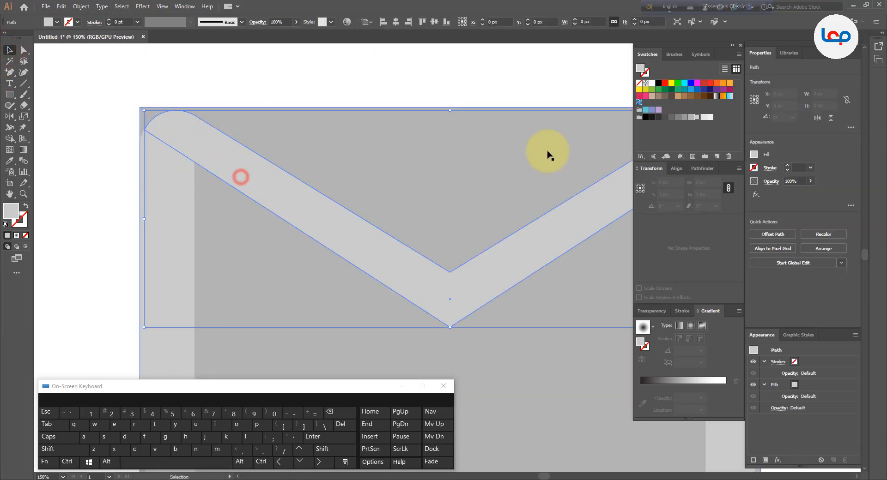
left_click(678, 118)
left_click(685, 119)
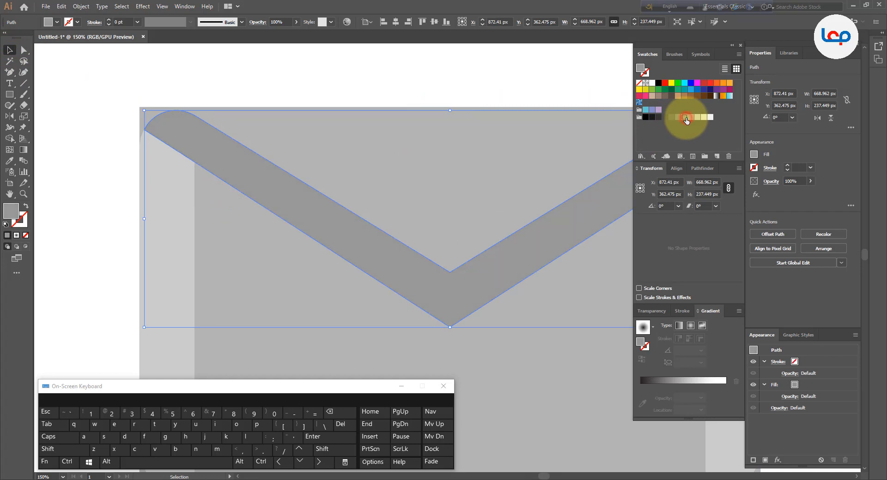
left_click(383, 70)
scroll(240, 139, "down", 3)
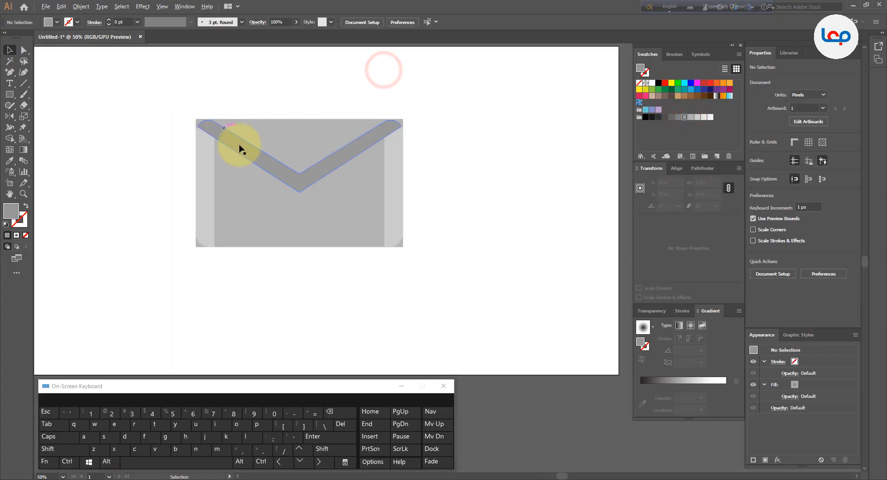
Fill the envelope's background rectangle with a light grey swatch, paler than the side strips, and deselect it
left_click(509, 188)
left_click(294, 140)
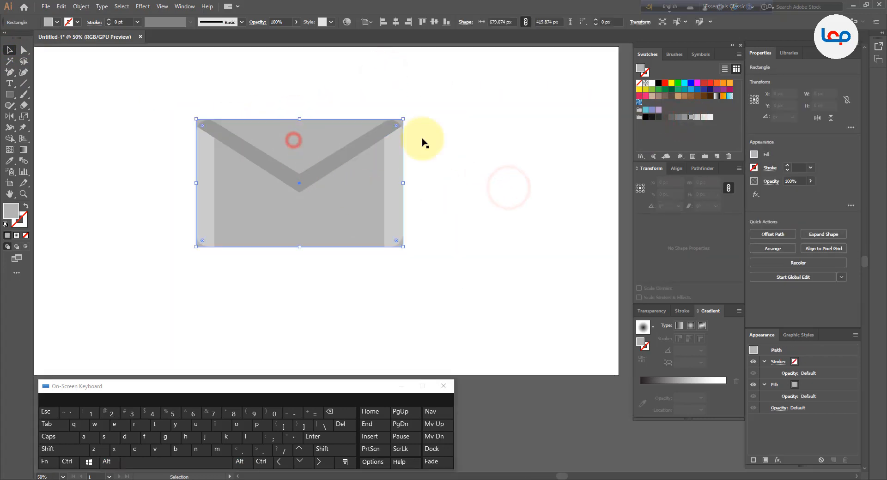
left_click(704, 118)
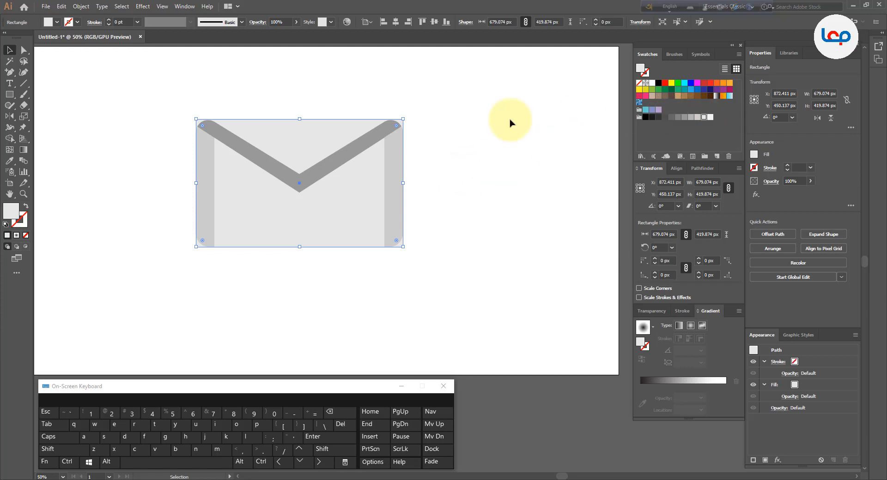
left_click(436, 129)
Draw a closed triangle about 60 by 35.5 px with the Pen tool over the left strip's upper end, directly beneath the V flap
scroll(196, 139, "up", 2)
left_click(134, 165)
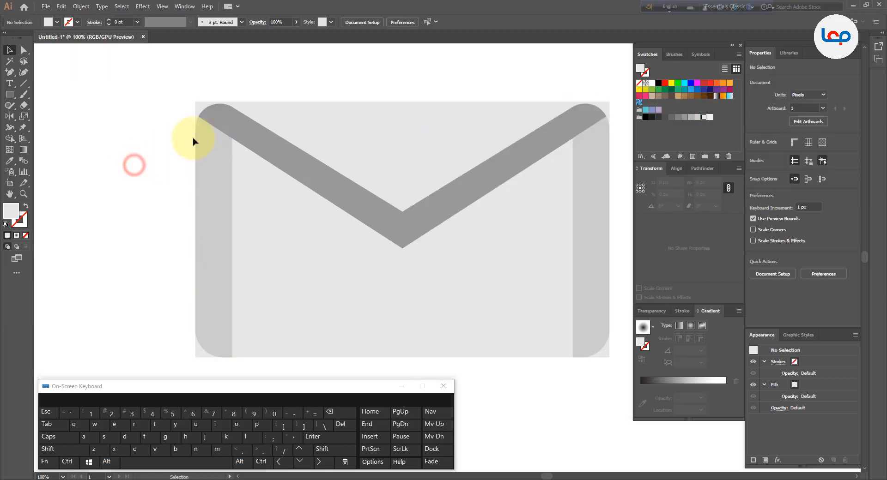
scroll(212, 104, "up", 2)
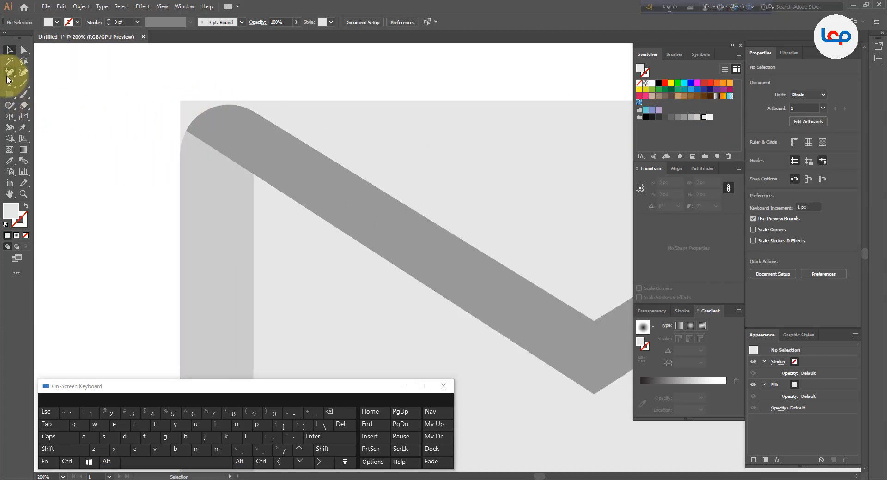
left_click_drag(10, 72, 50, 74)
scroll(190, 130, "up", 2)
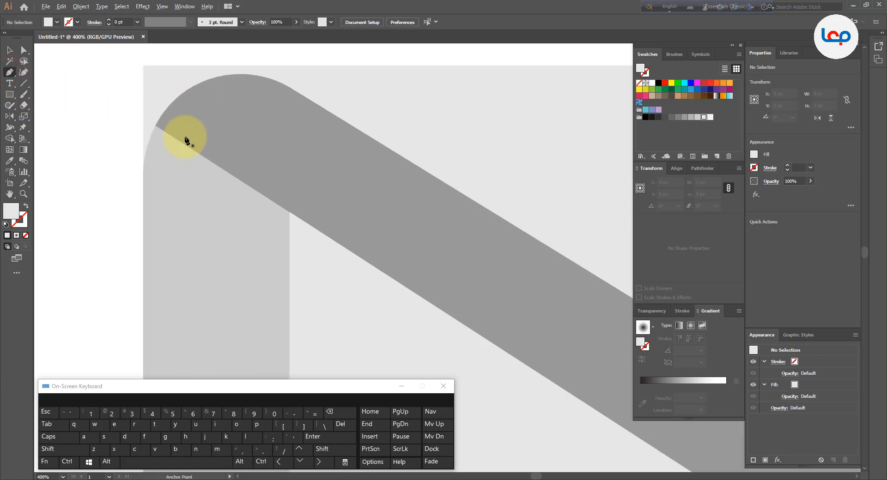
left_click(156, 125)
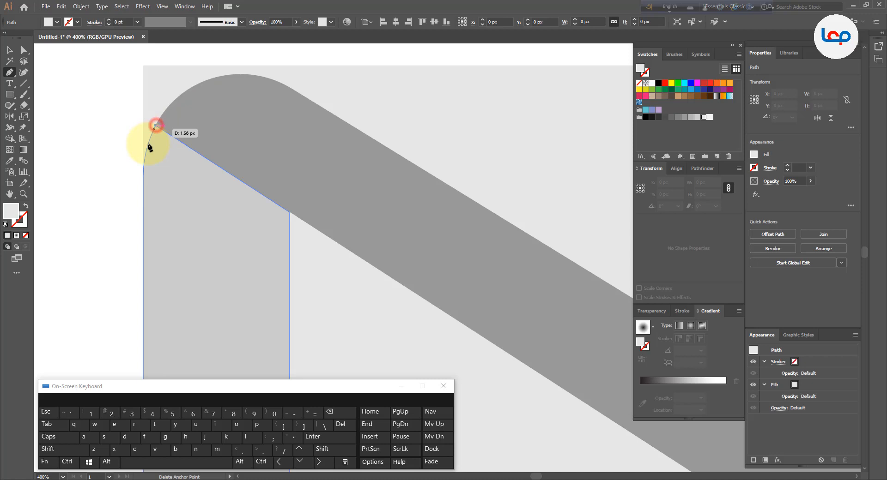
left_click(144, 212)
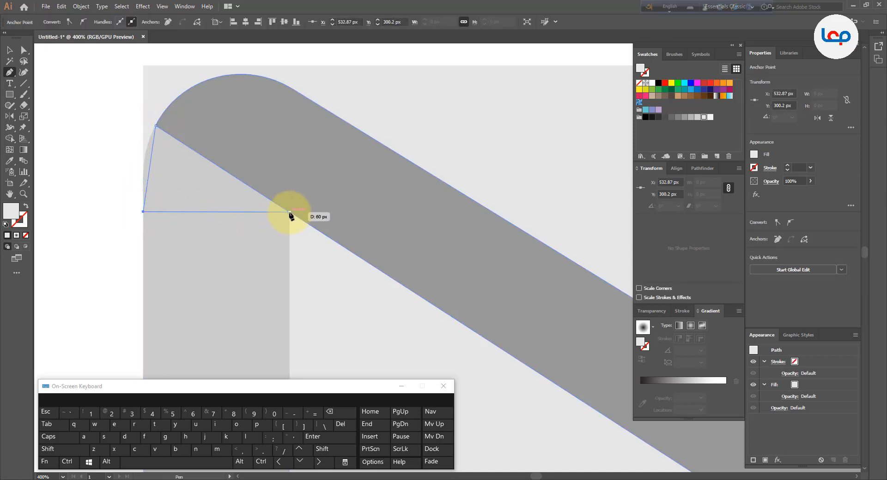
left_click(290, 212)
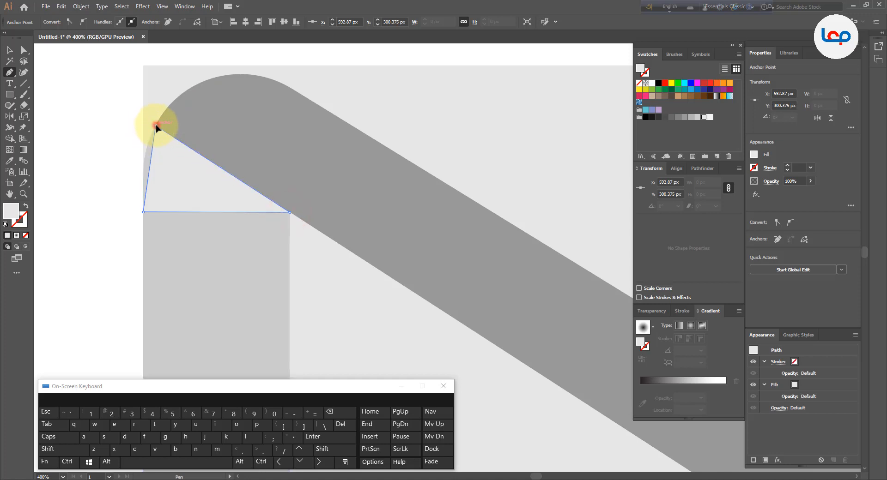
left_click(156, 125)
left_click(9, 50)
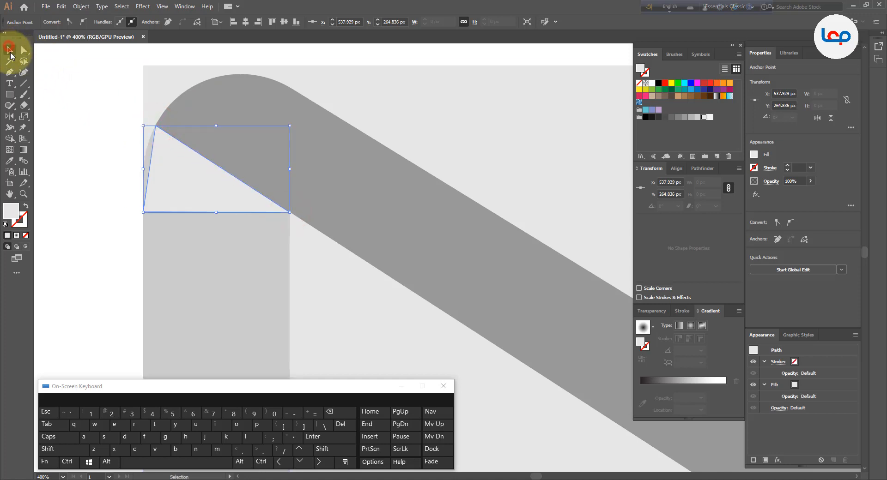
left_click(82, 104)
Add an anchor point midway along the triangle's outer left edge and convert it to a smooth point with handles
left_click(168, 173)
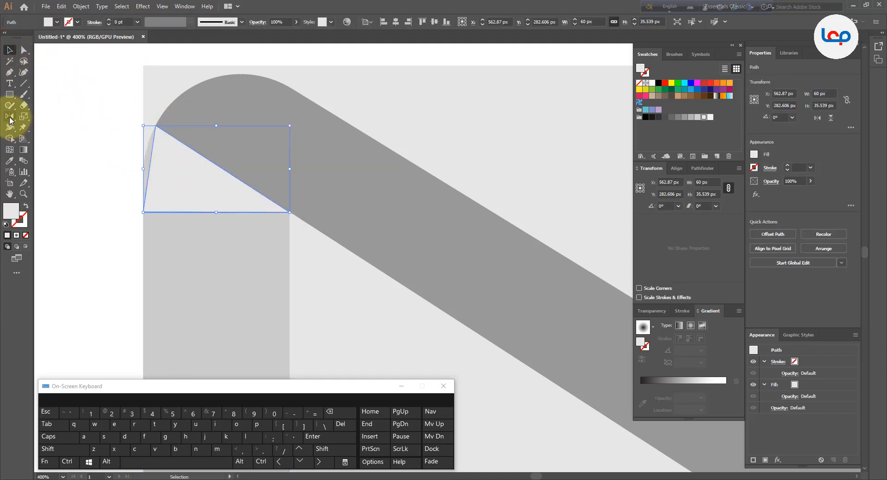
left_click(11, 75)
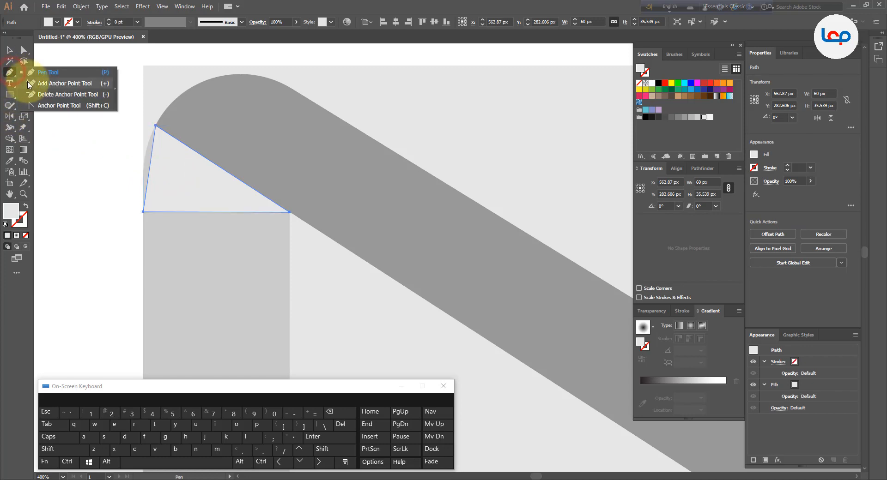
left_click(53, 92)
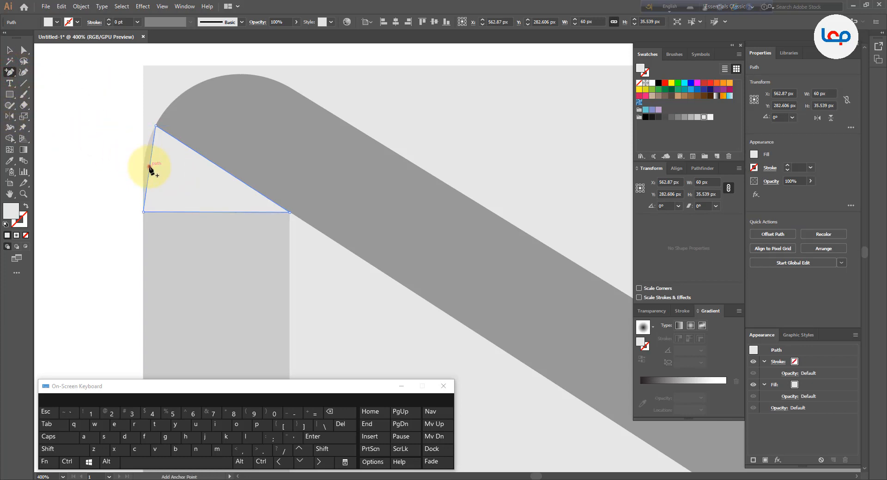
left_click(149, 167)
left_click(11, 75)
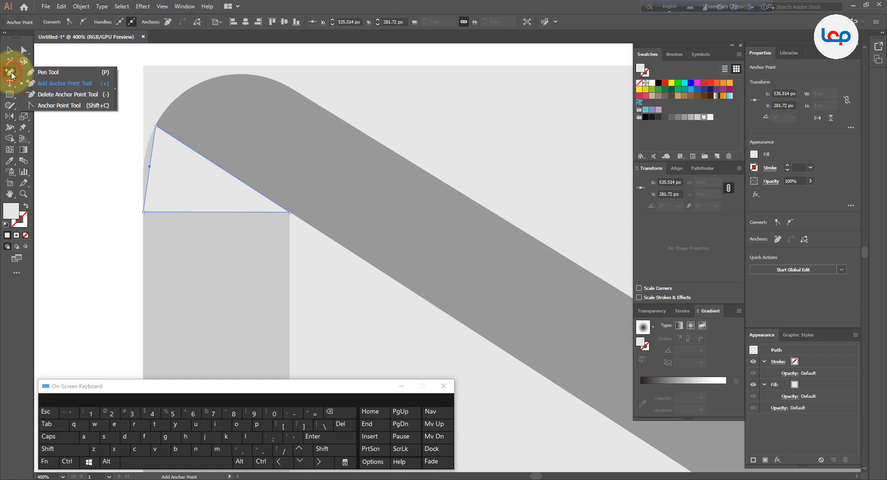
left_click(59, 105)
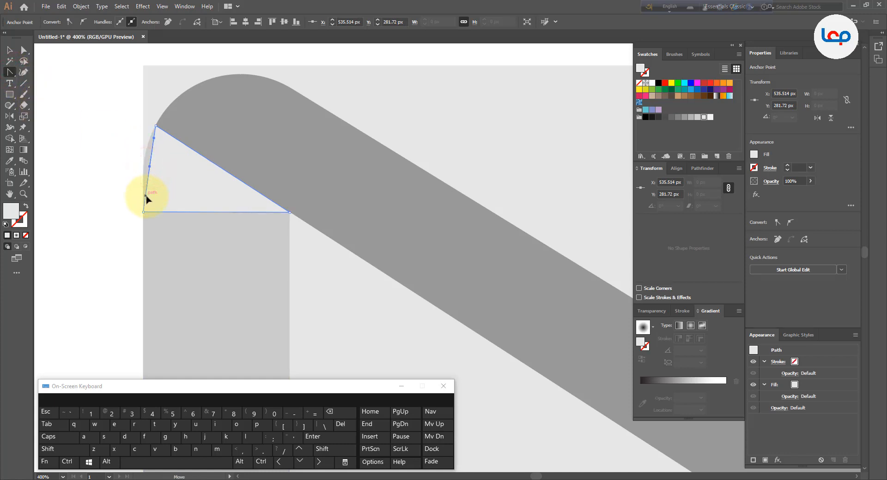
Move the new anchor outward to about X 533.4, Y 278.9 px and shorten its handles so the edge follows the frame's rounded corner
left_click(24, 50)
scroll(139, 140, "up", 2)
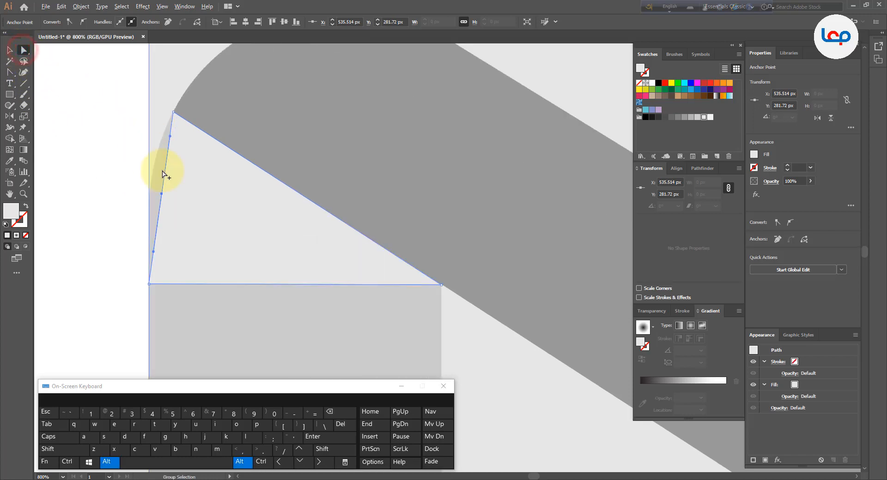
left_click_drag(161, 195, 150, 182)
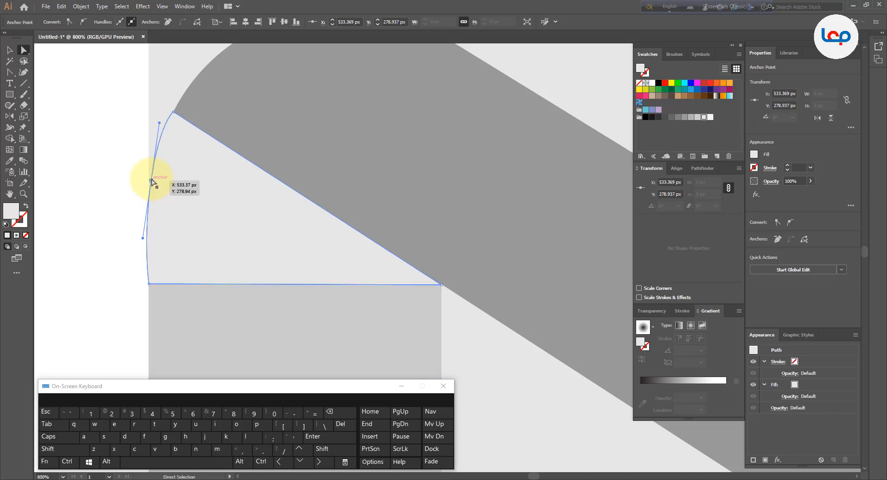
scroll(144, 214, "up", 1)
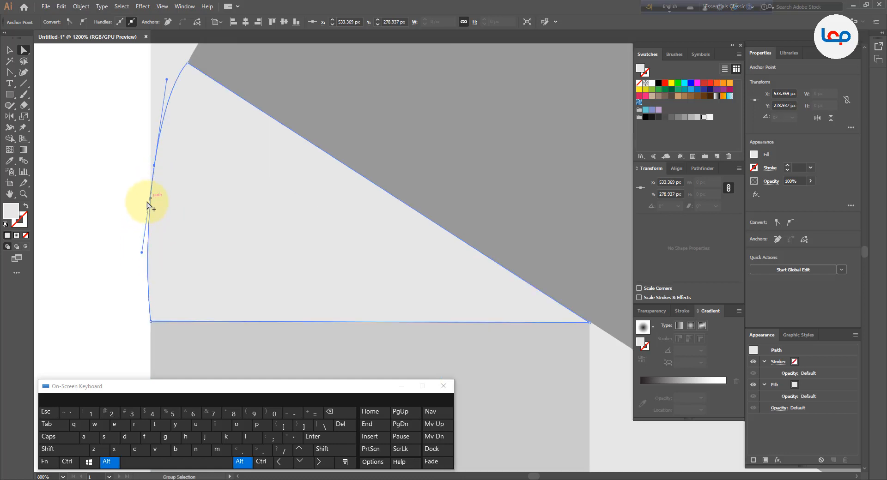
left_click_drag(142, 254, 143, 235)
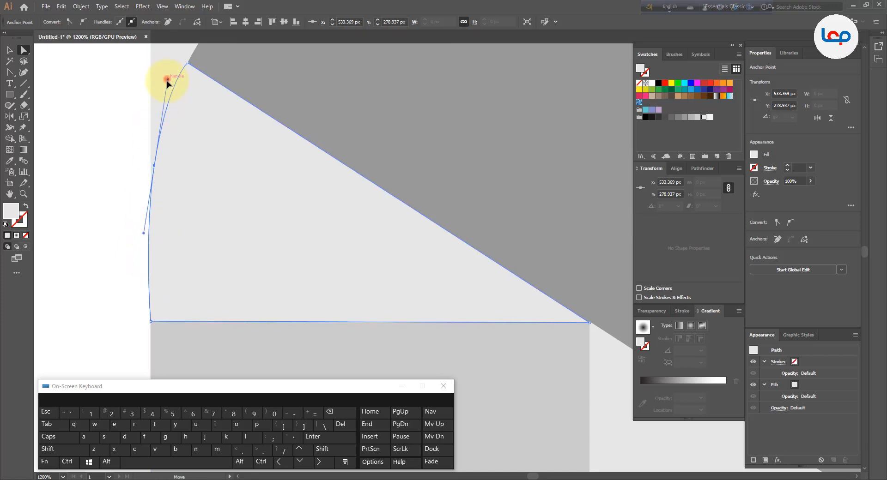
left_click_drag(167, 80, 169, 84)
scroll(169, 95, "down", 6)
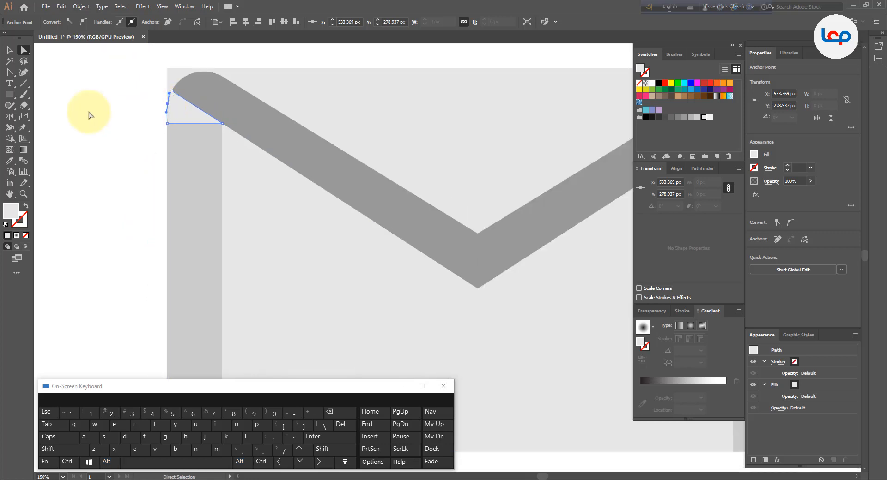
left_click(9, 49)
left_click(91, 132)
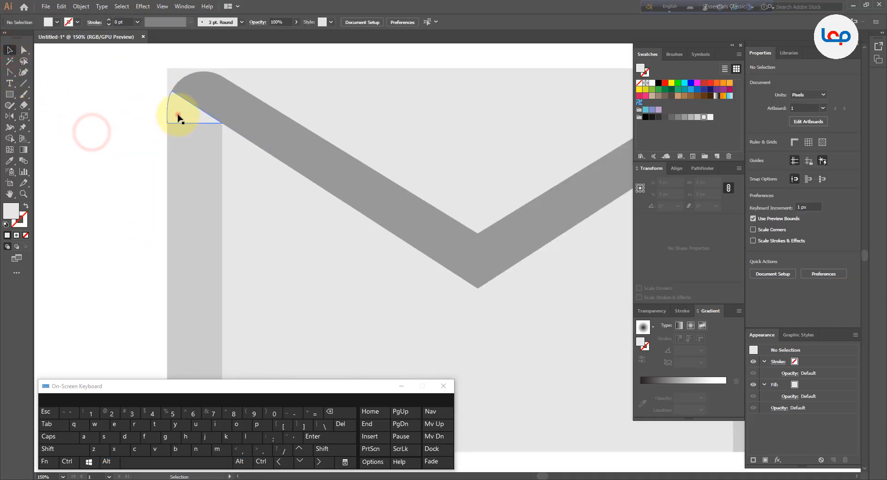
Fill the curved corner triangle with a grey swatch darker than the V flap and deselect it
left_click(180, 116)
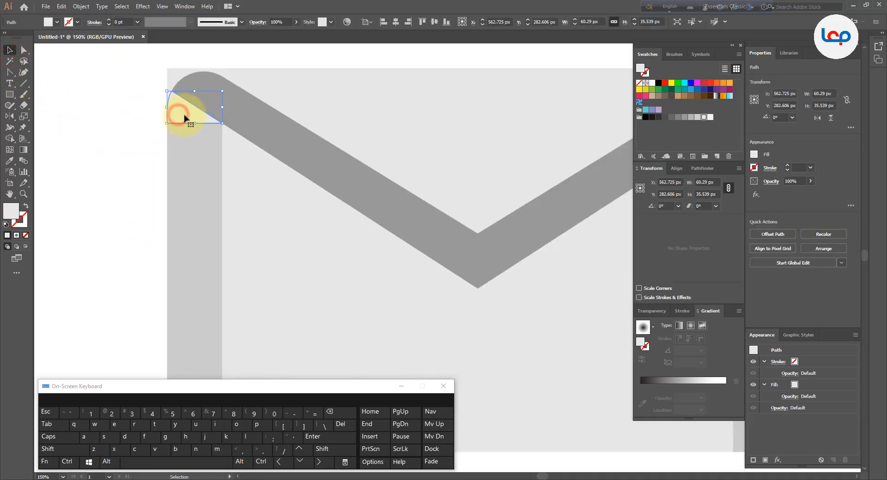
left_click(684, 117)
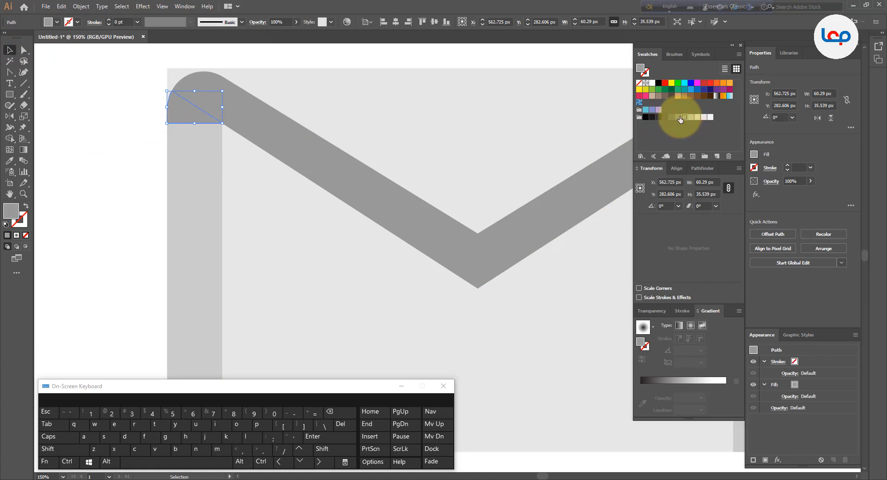
left_click(680, 118)
left_click(123, 192)
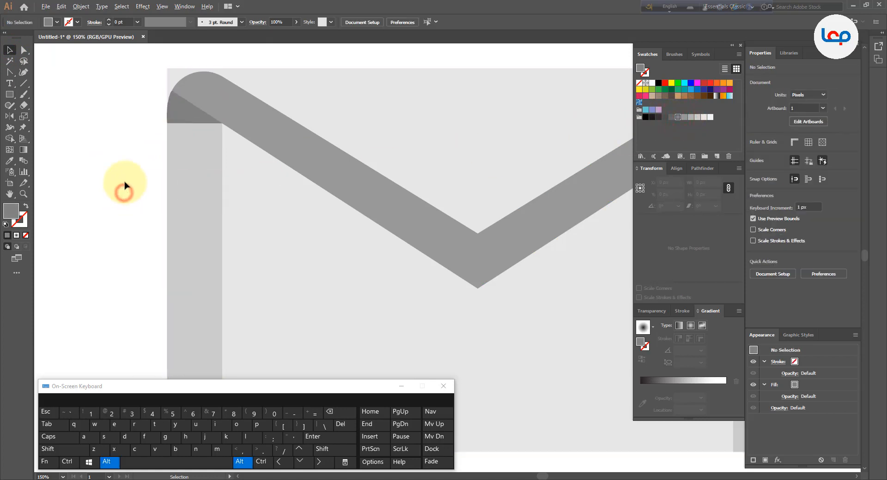
Reflect a copy of the dark corner triangle to the envelope's right side, using a 90° axis through the V flap's lower tip
scroll(123, 190, "down", 3)
left_click(146, 159)
scroll(168, 184, "up", 1)
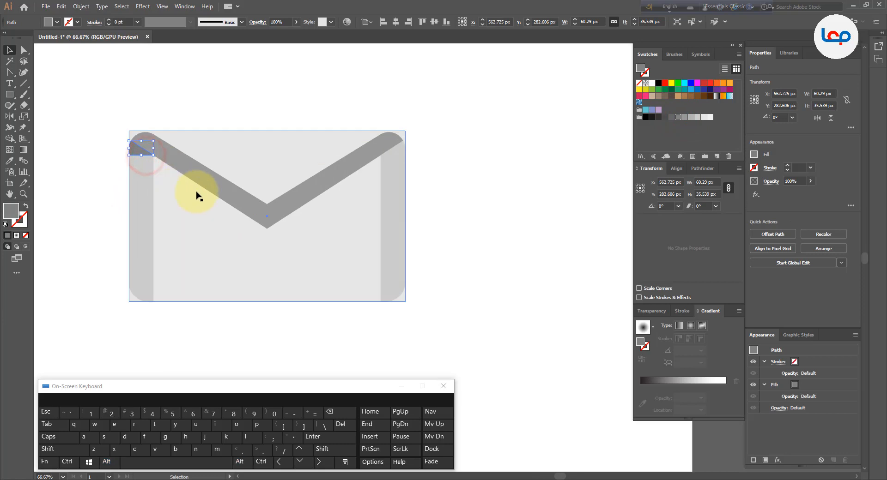
left_click(10, 117)
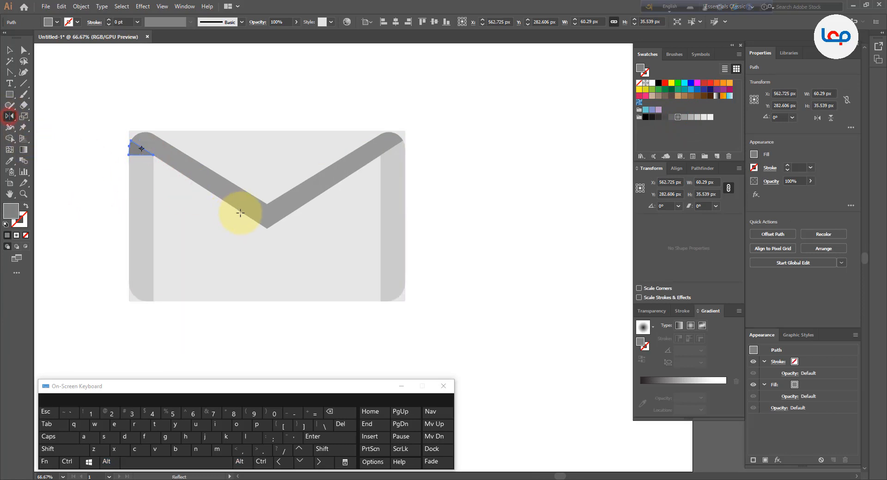
left_click(267, 228, "alt")
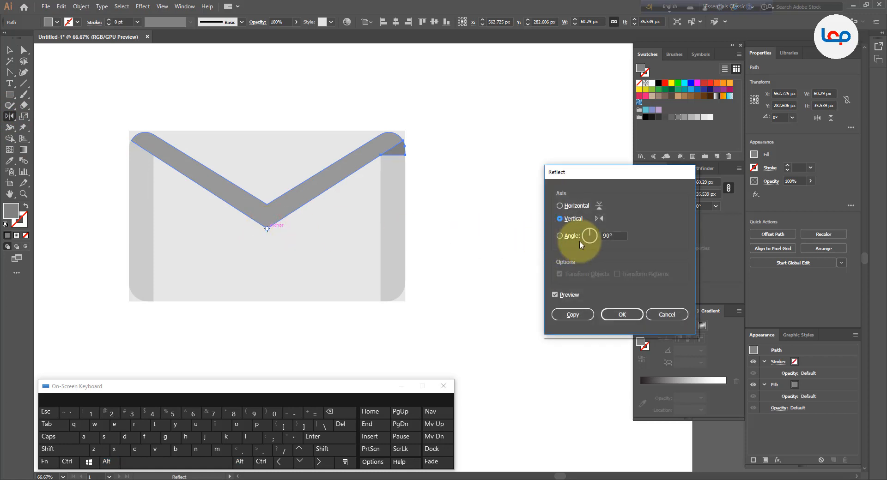
left_click(609, 236)
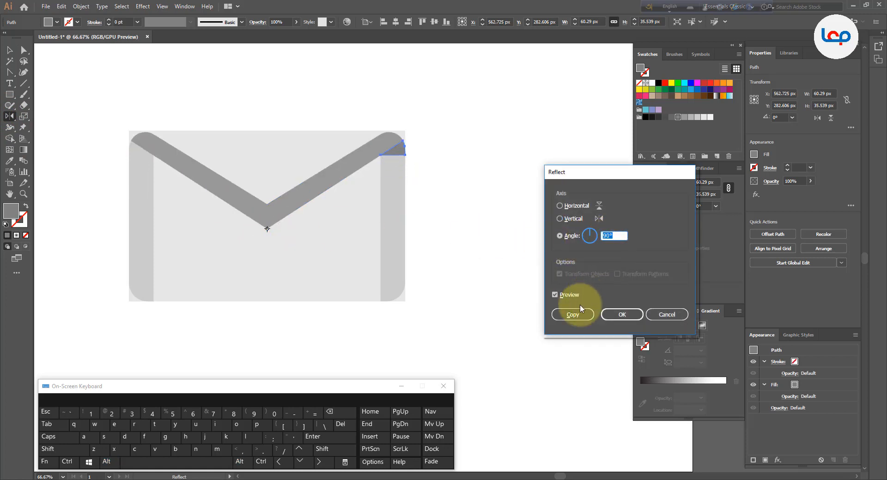
left_click(573, 314)
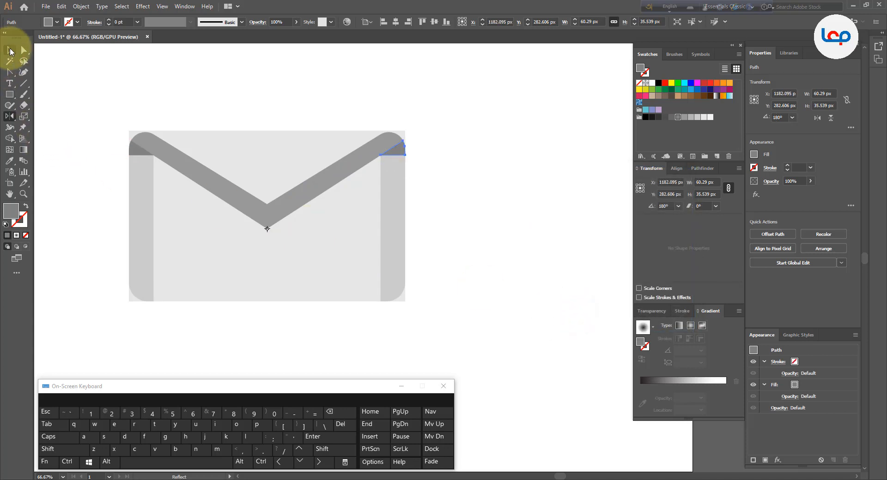
left_click(10, 51)
left_click(243, 109)
Group the two dark corner triangles and deselect the group
left_click(144, 152)
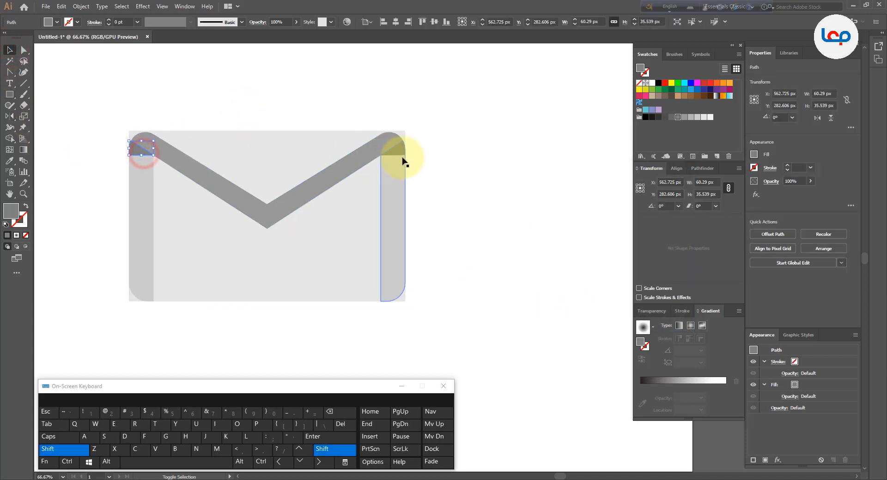
left_click(400, 152, "shift")
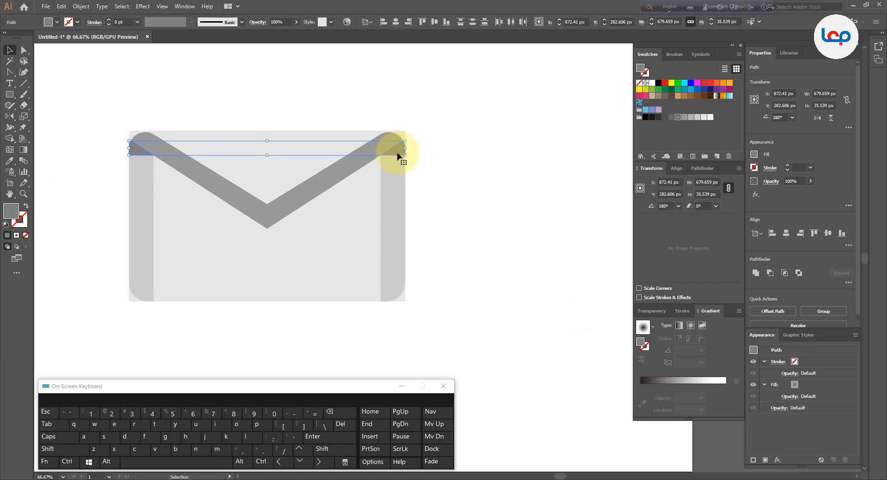
right_click(394, 156)
left_click(432, 215)
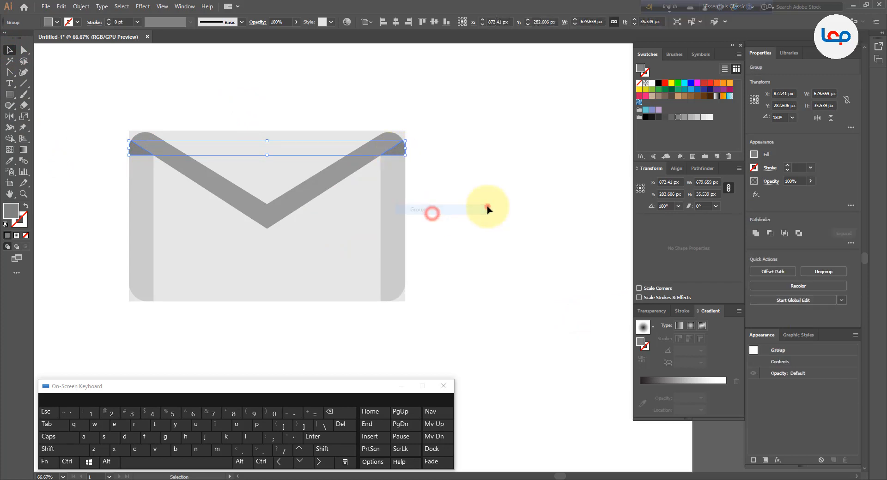
left_click(487, 207)
scroll(446, 188, "down", 1)
scroll(377, 218, "up", 1)
left_click(516, 174)
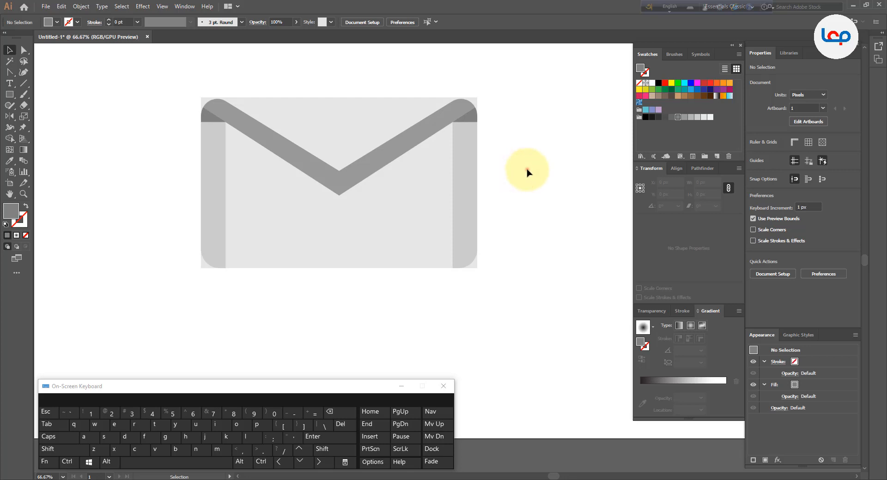
left_click(527, 172)
Draw a closed Pen shading shape from the left strip's inner top corner across the bottom edge, right strip and V flap, about 608 × 395 px
left_click(9, 73)
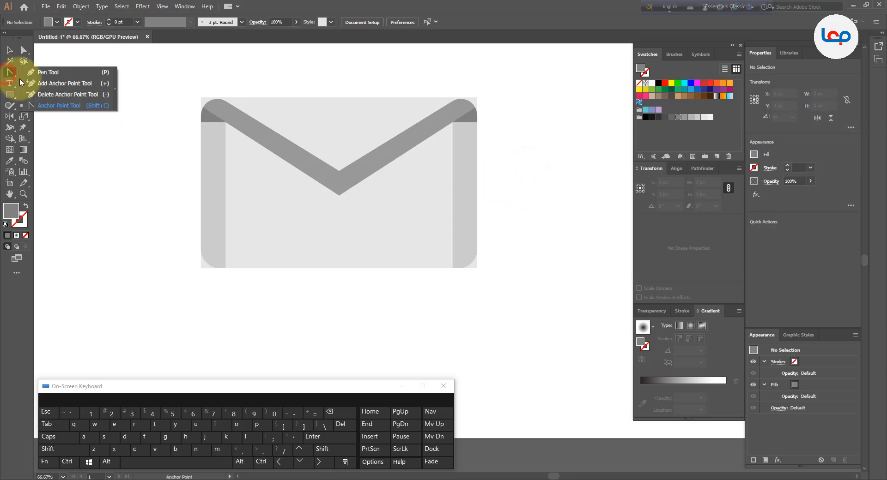
left_click(46, 73)
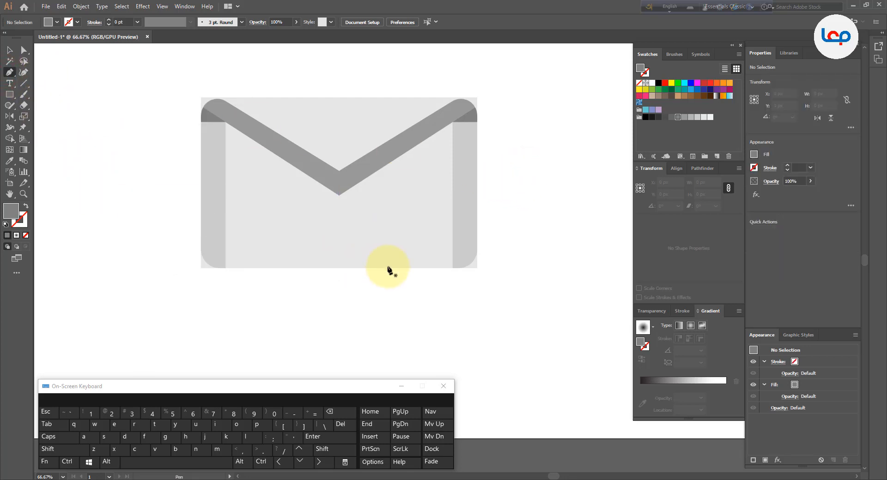
left_click(225, 122)
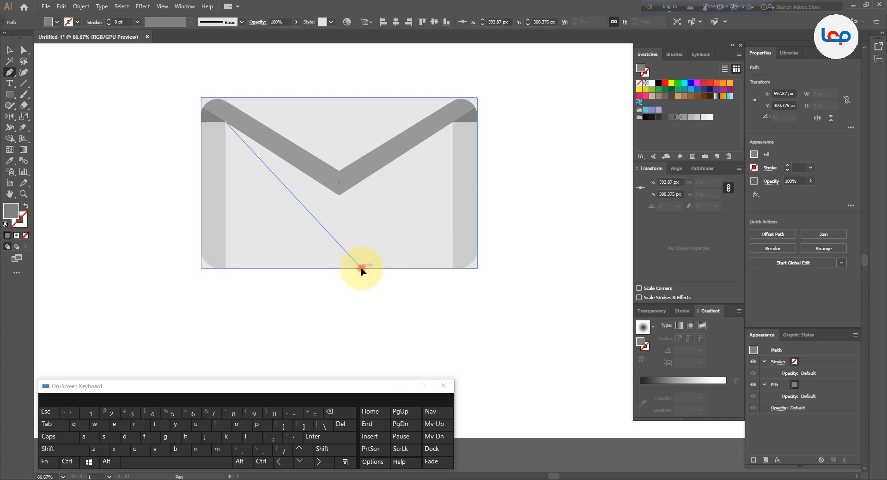
left_click(361, 268)
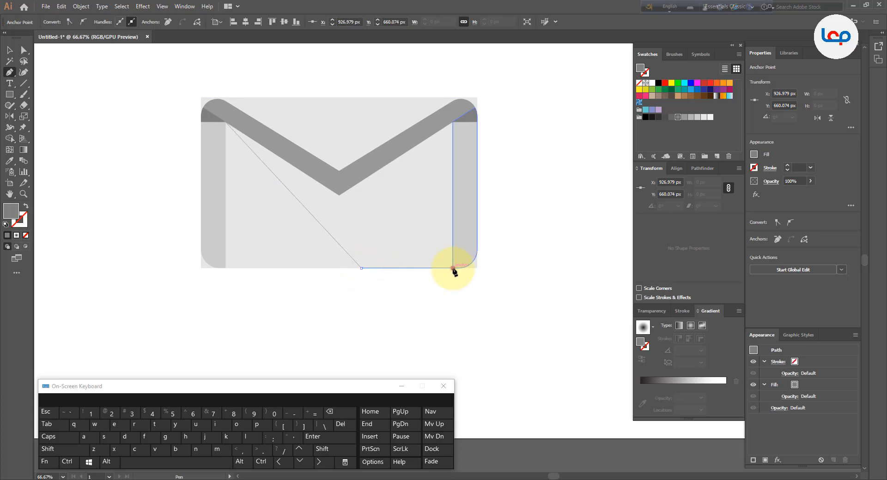
left_click(453, 268)
left_click(472, 216)
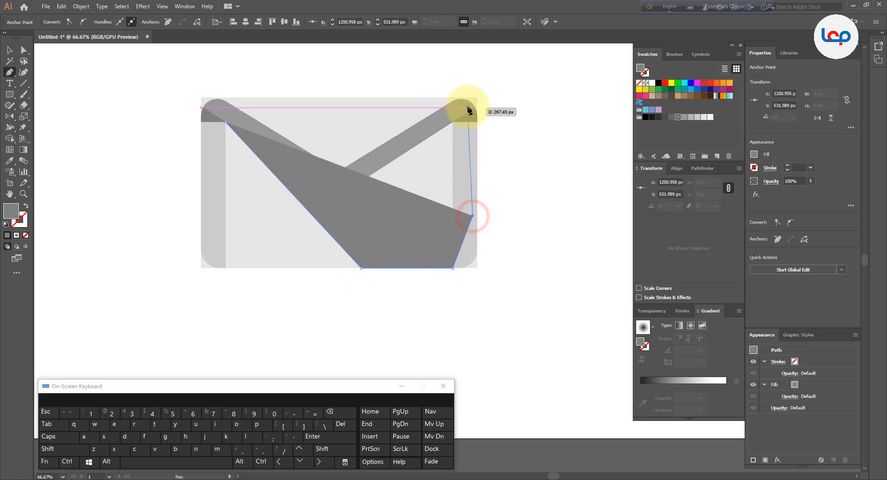
left_click(467, 108)
left_click(25, 235)
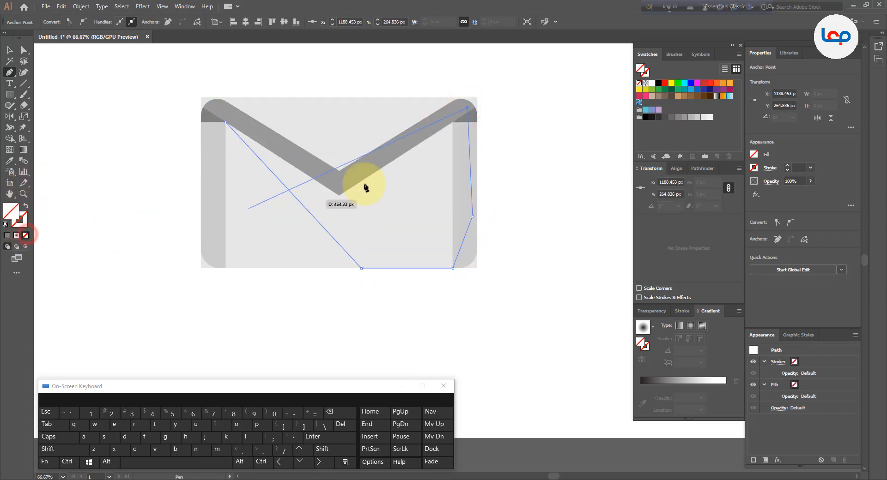
left_click(338, 182)
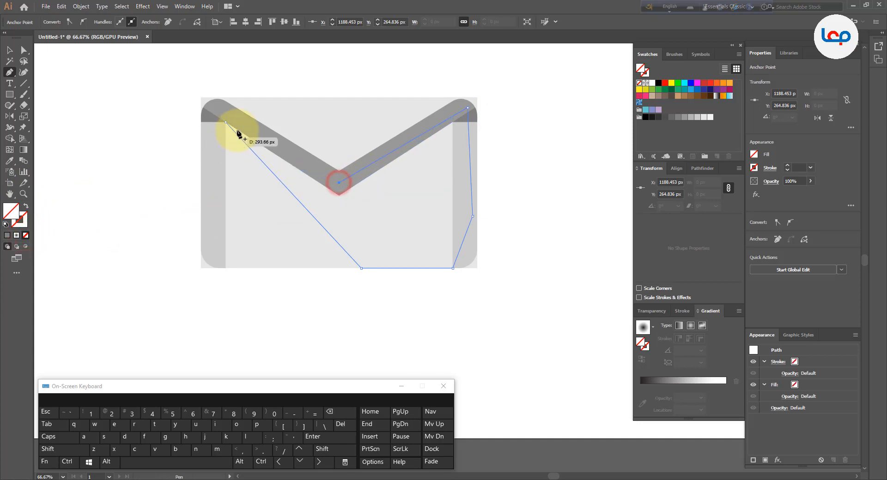
left_click(225, 123)
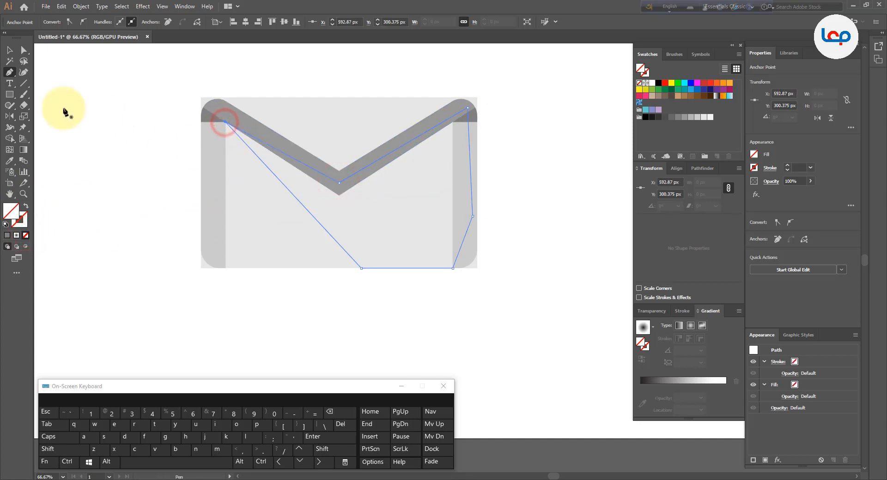
Fill the shading shape with the same light grey swatch as the side strips and deselect it
left_click(10, 50)
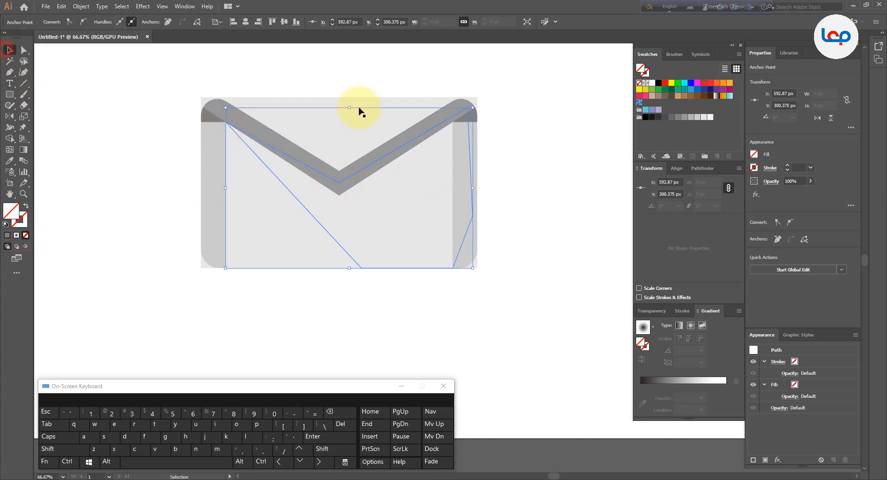
left_click(698, 118)
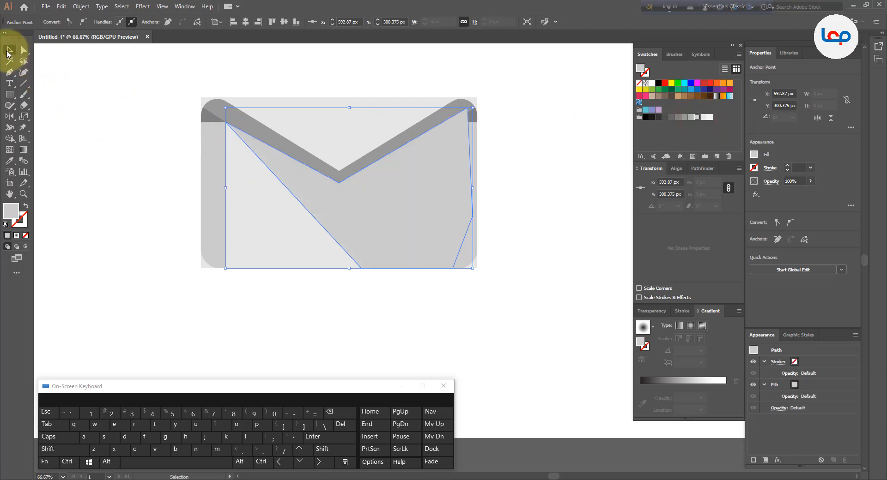
left_click(67, 154)
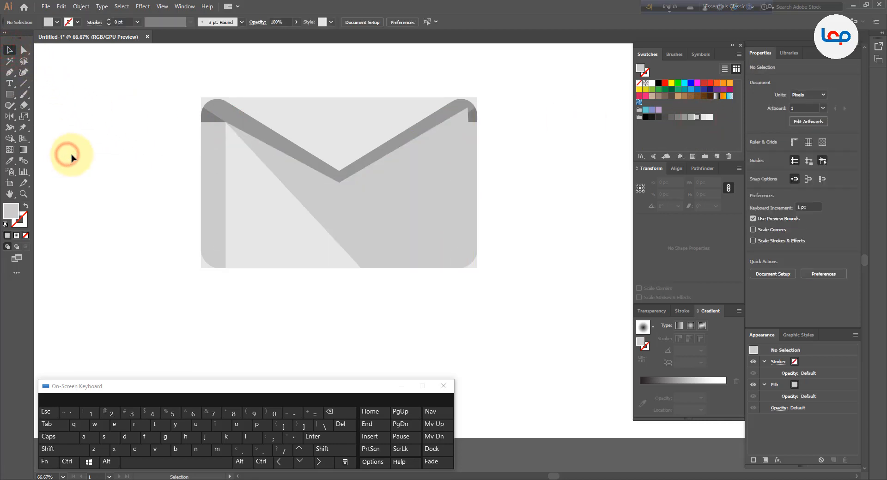
scroll(383, 200, "down", 1)
left_click_drag(383, 199, 481, 340)
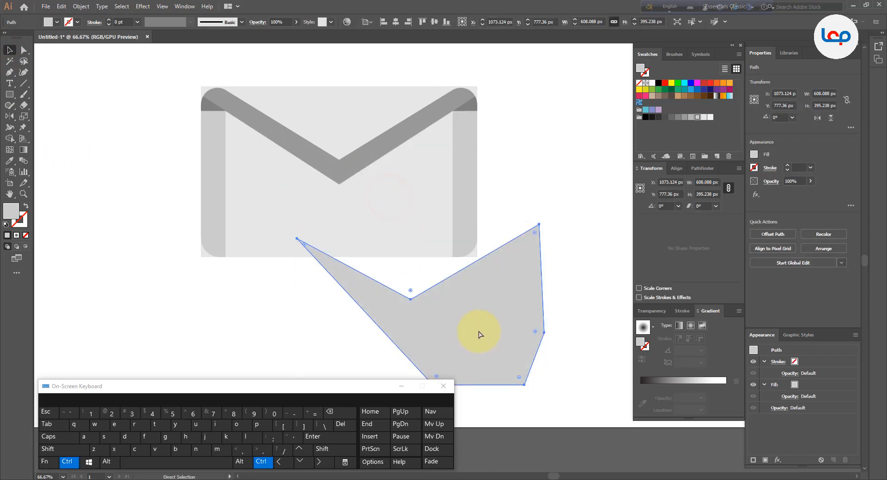
key("ctrl+z")
left_click(503, 181)
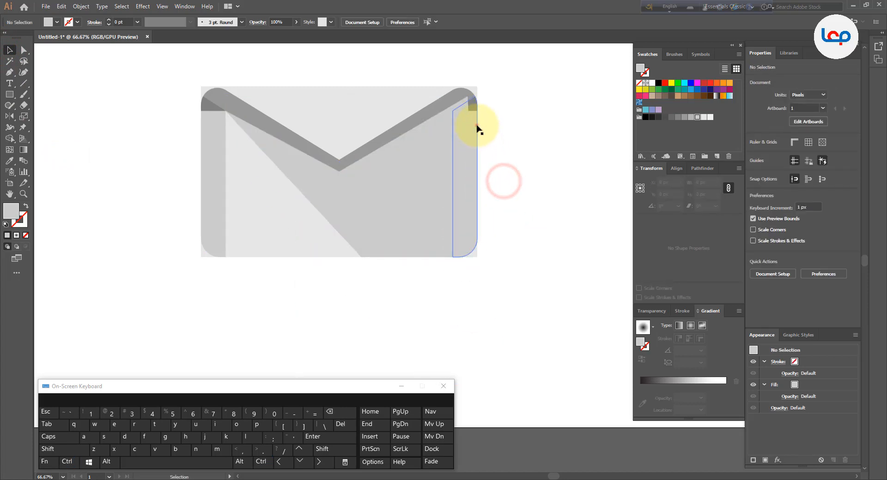
Bring both side strips, the dark corner group and the V flap to the front of the shading shape, and deselect them
left_click(477, 122)
left_click(475, 106, "shift")
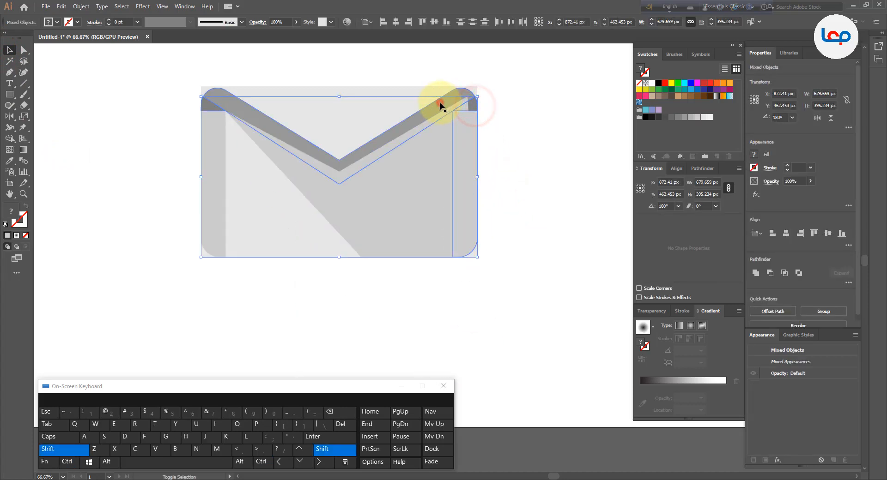
left_click(210, 107, "shift")
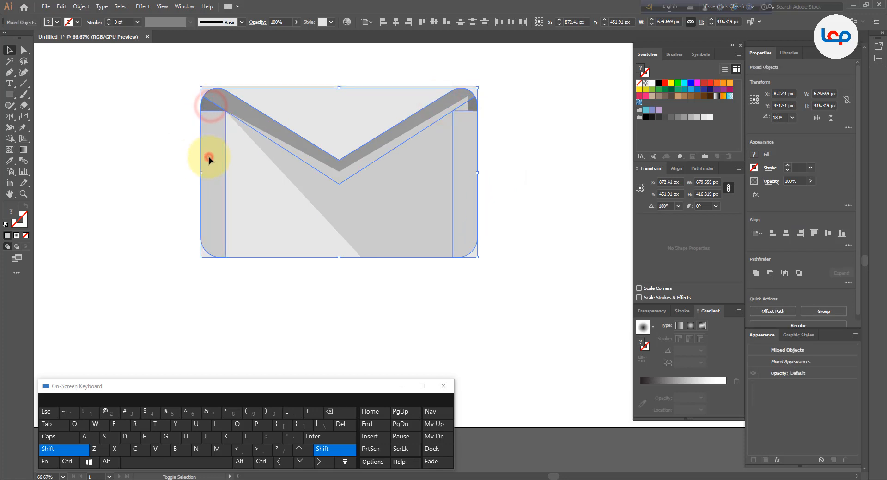
right_click(209, 159)
mouse_move(257, 250)
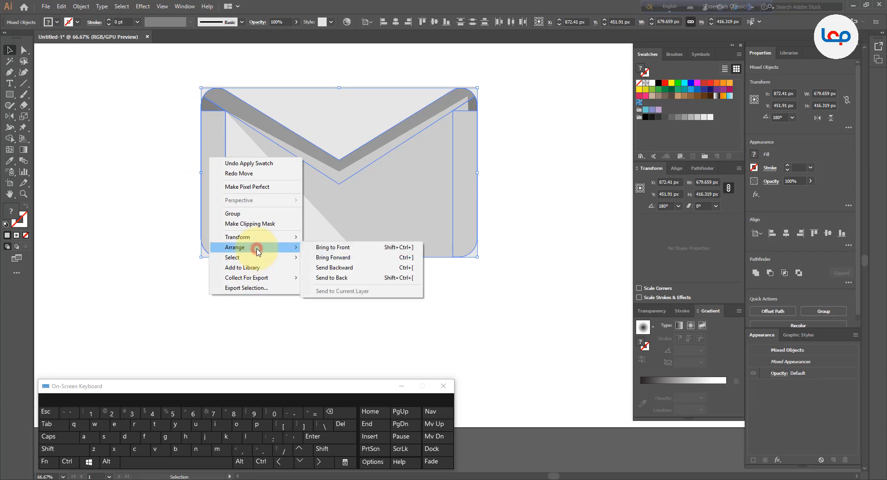
left_click(349, 250)
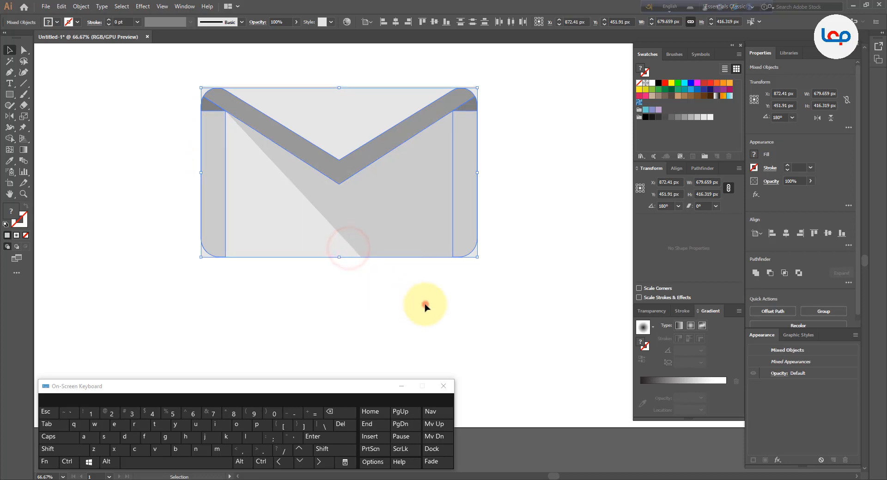
left_click(425, 308)
Refill the shading shape with a medium grey swatch one shade darker than the side strips and deselect it
left_click(399, 224)
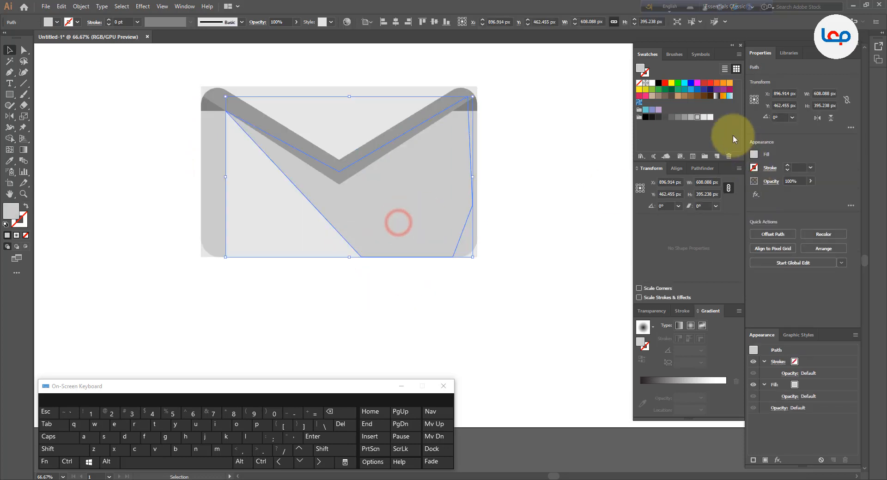
left_click(690, 117)
left_click(511, 254)
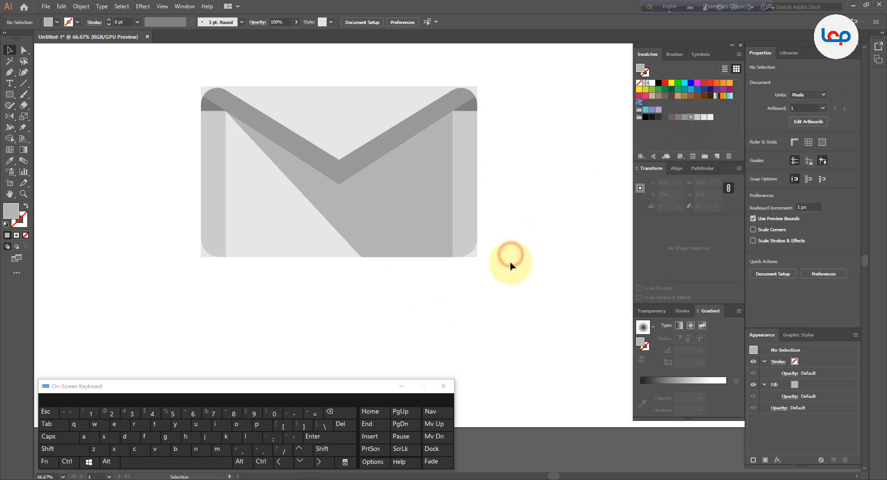
left_click_drag(376, 235, 387, 317)
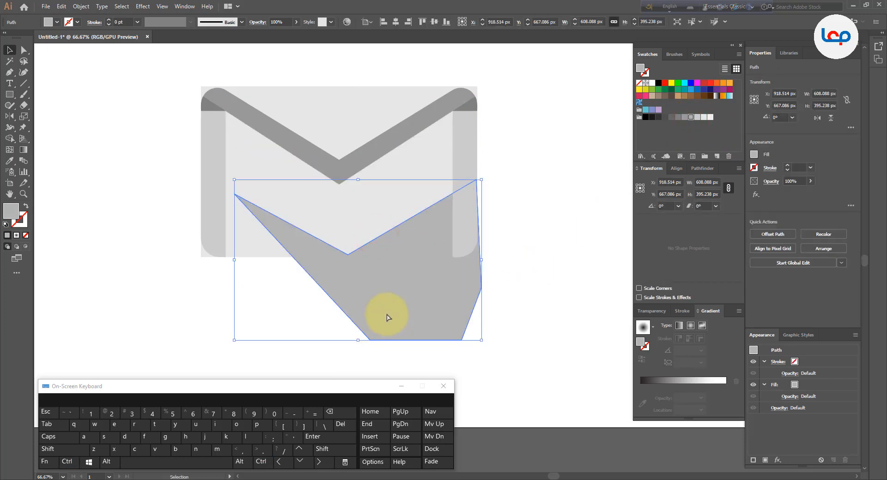
key("ctrl+z")
left_click(420, 312)
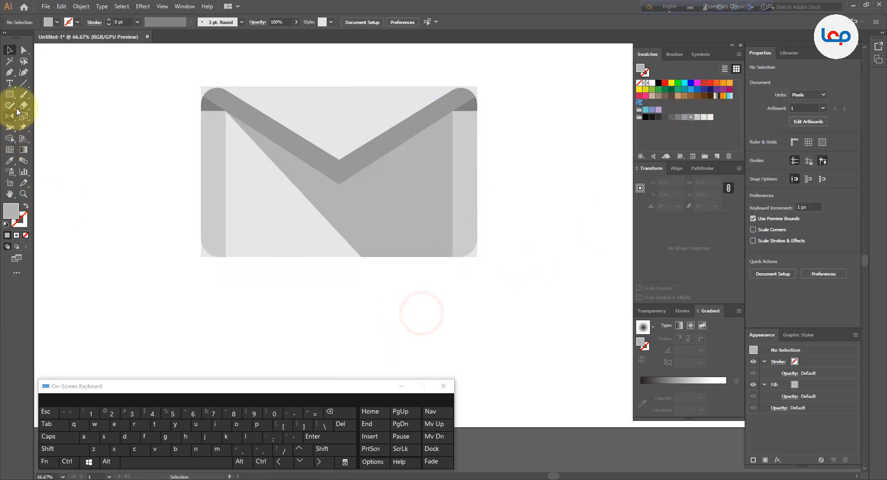
Draw a Pen triangle between the left strip's inner corners and the V flap's lower tip, and fill it with the side strips' light grey
left_click(9, 72)
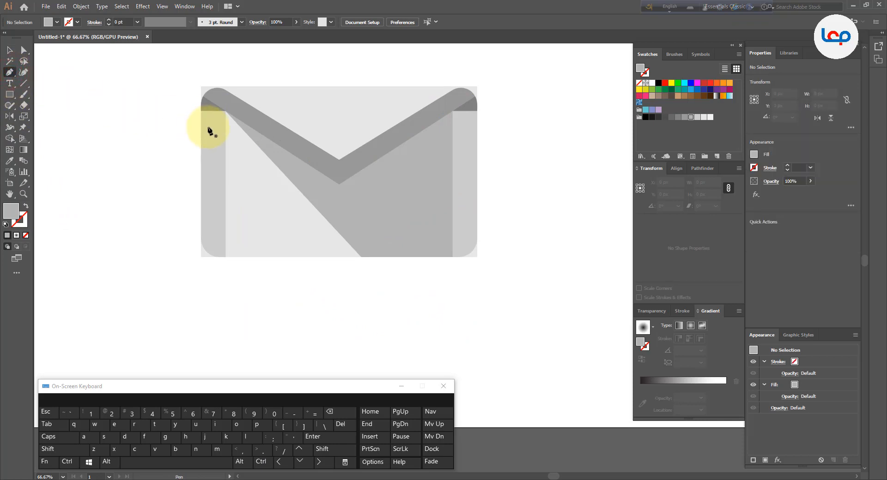
left_click(226, 257)
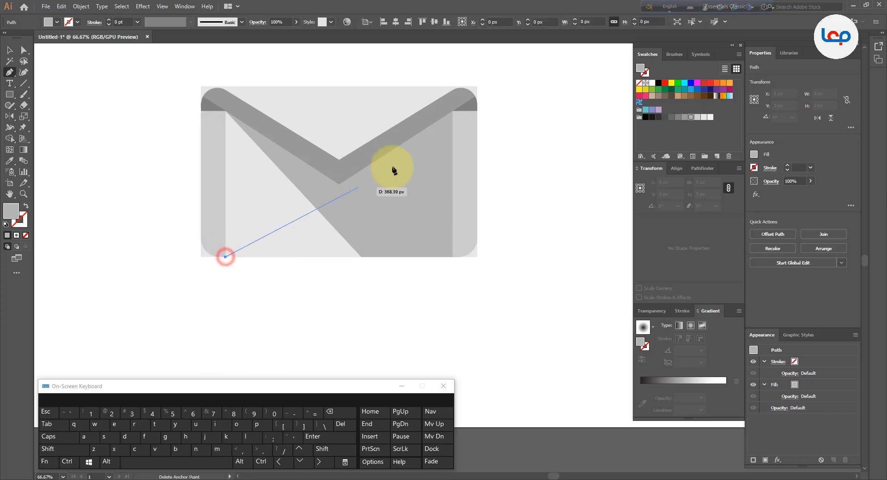
left_click(340, 185)
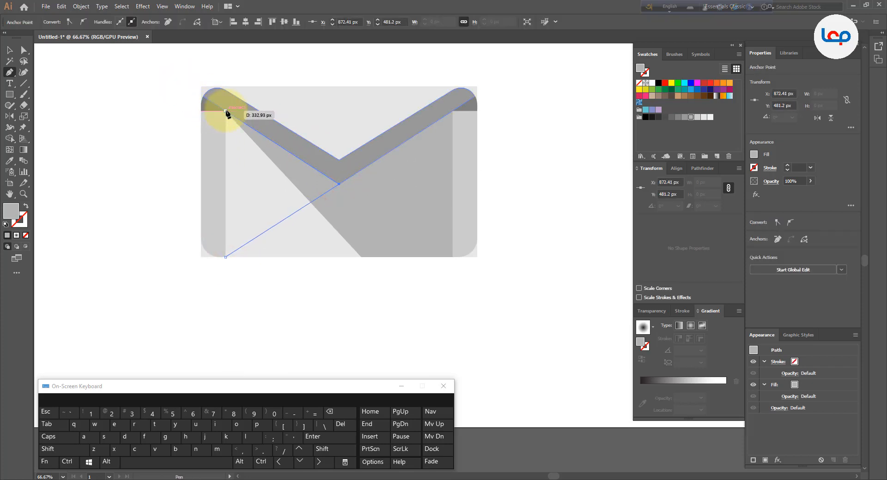
left_click(226, 111)
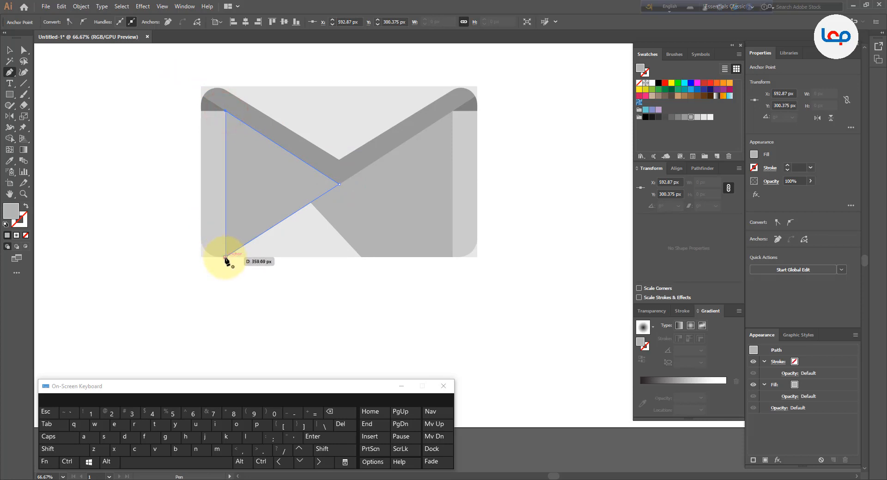
left_click(226, 257)
left_click(9, 51)
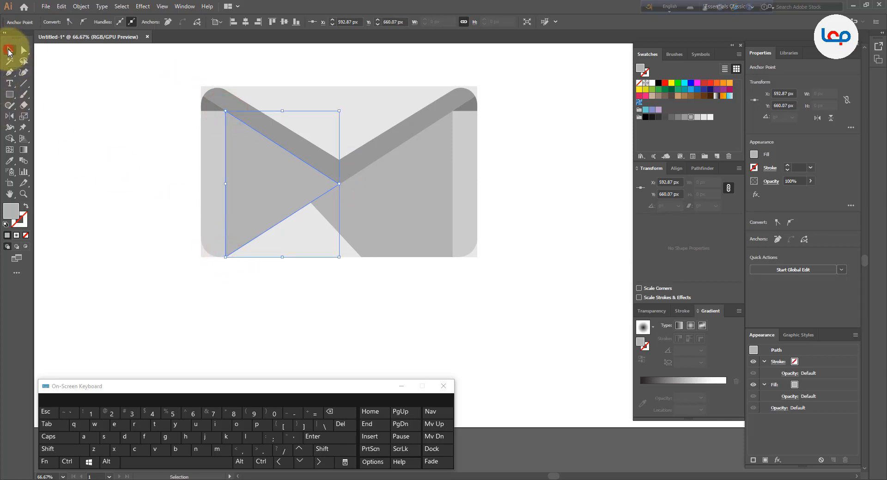
left_click(697, 121)
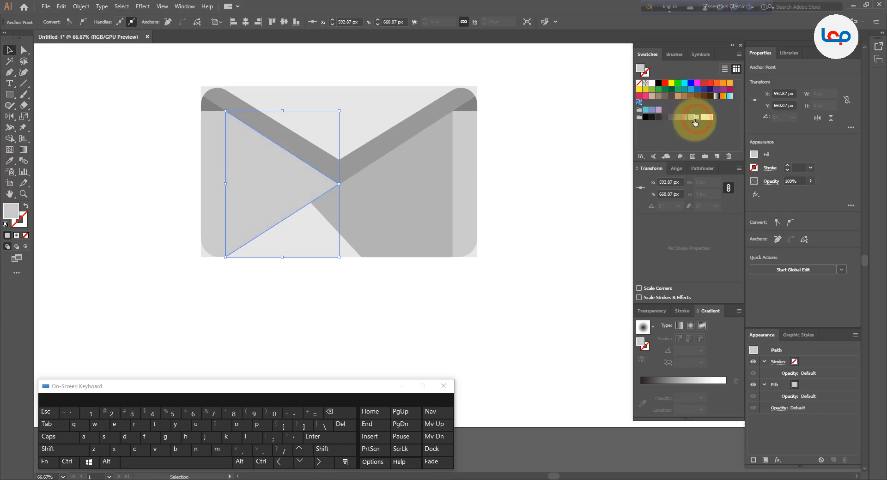
left_click(176, 193)
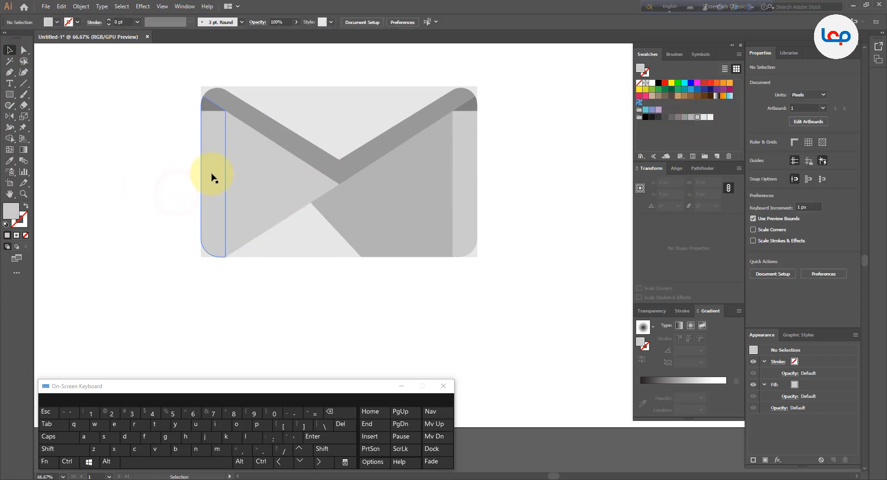
Try a dark grey swatch as the fill of the left triangle
left_click(268, 174)
left_click(680, 119)
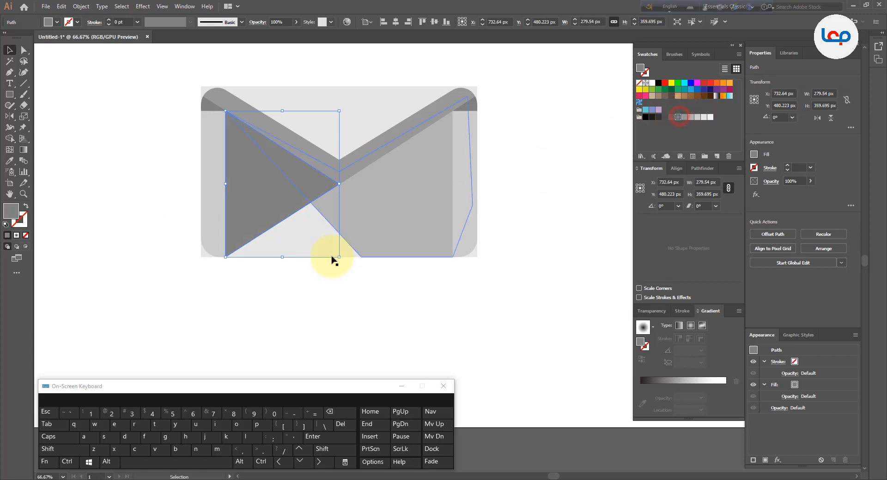
left_click(200, 269)
Bring the left side strip, the dark corner group and the V flap in front of the left triangle, and deselect them
left_click(211, 215)
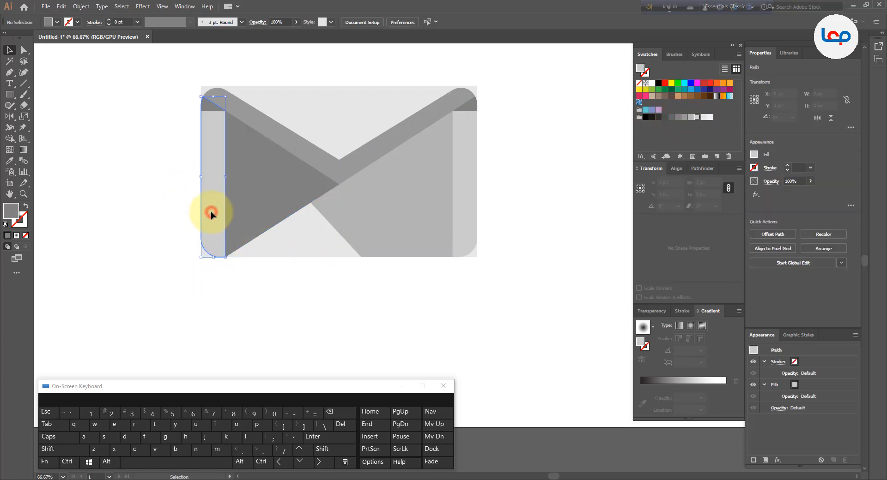
left_click(210, 107, "shift")
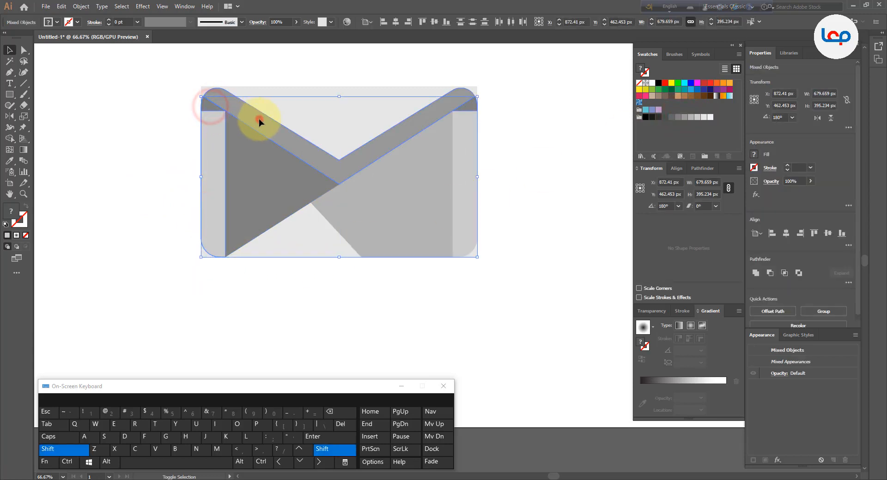
left_click(259, 118, "shift")
right_click(259, 118)
mouse_move(317, 212)
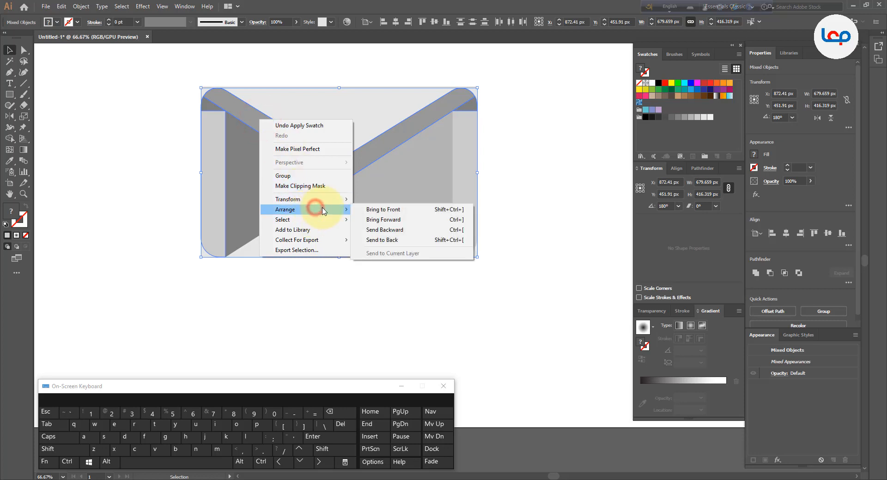
left_click(387, 211)
left_click(168, 316)
Recolor the left triangle with the light grey swatch that matches the side strips
left_click(249, 219)
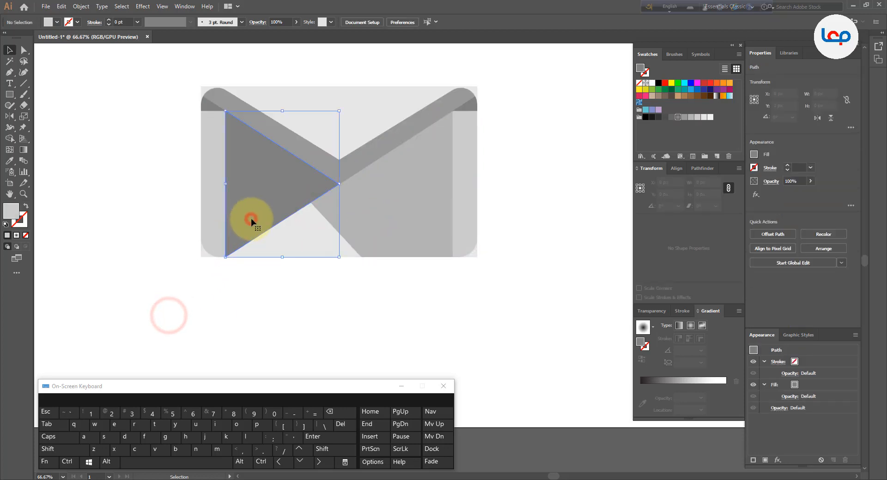
left_click(691, 118)
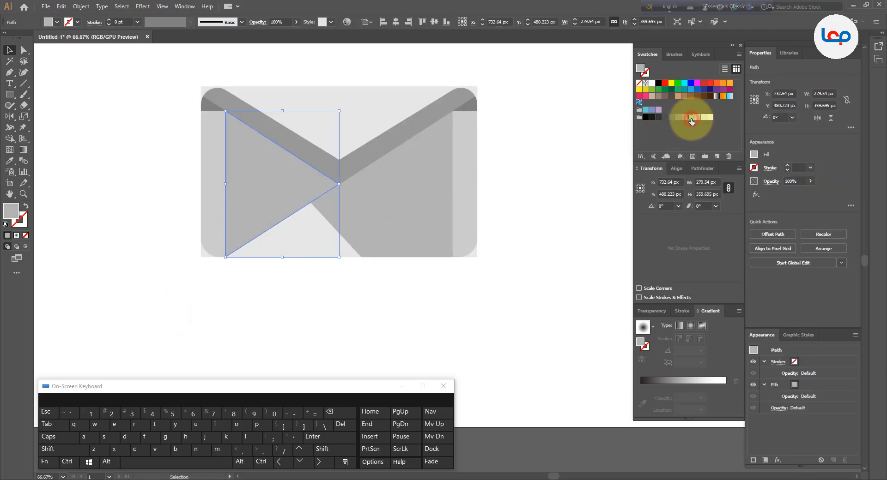
left_click(699, 121)
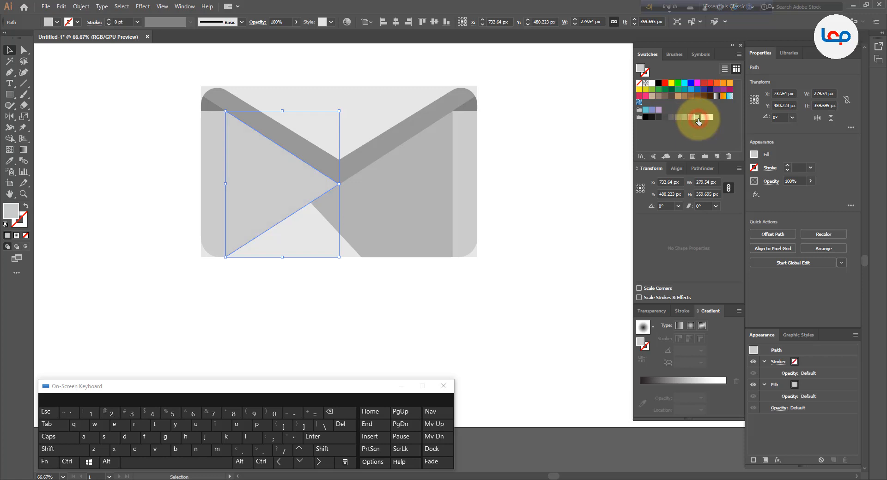
left_click(547, 218)
left_click_drag(265, 199, 289, 281)
key("ctrl+z")
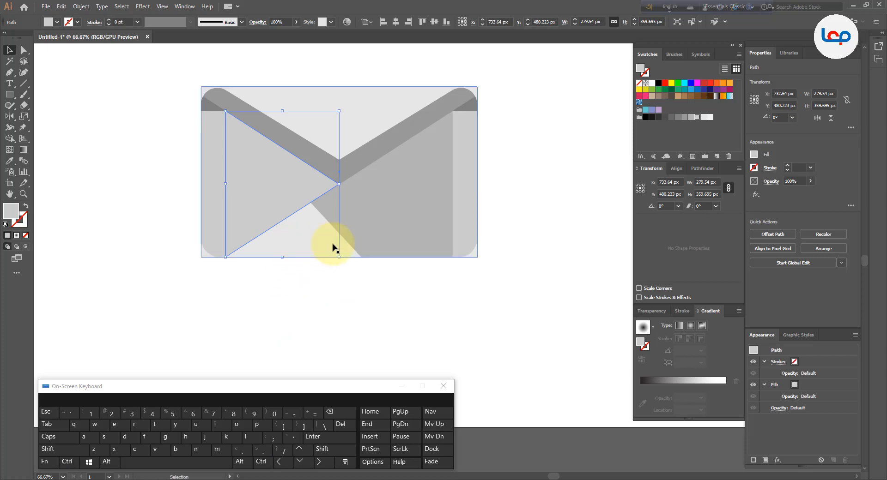
Set the left triangle's blending mode to Multiply and deselect it
left_click(652, 311)
left_click(665, 326)
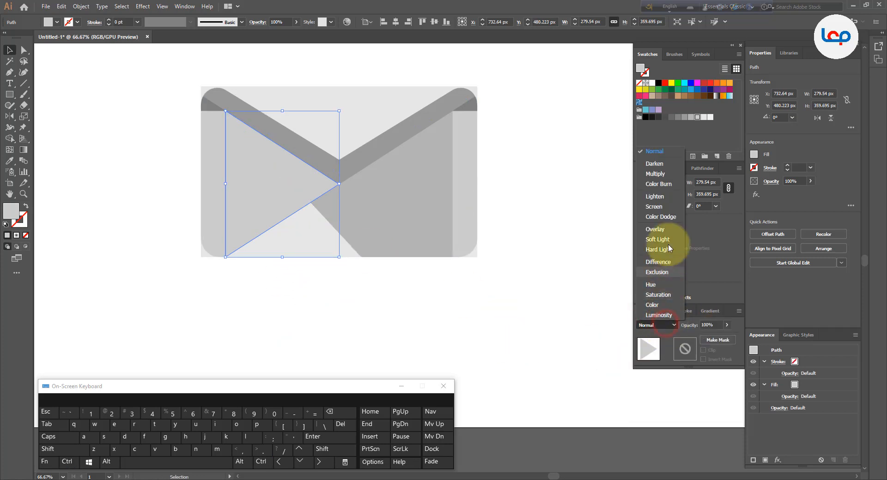
left_click(656, 174)
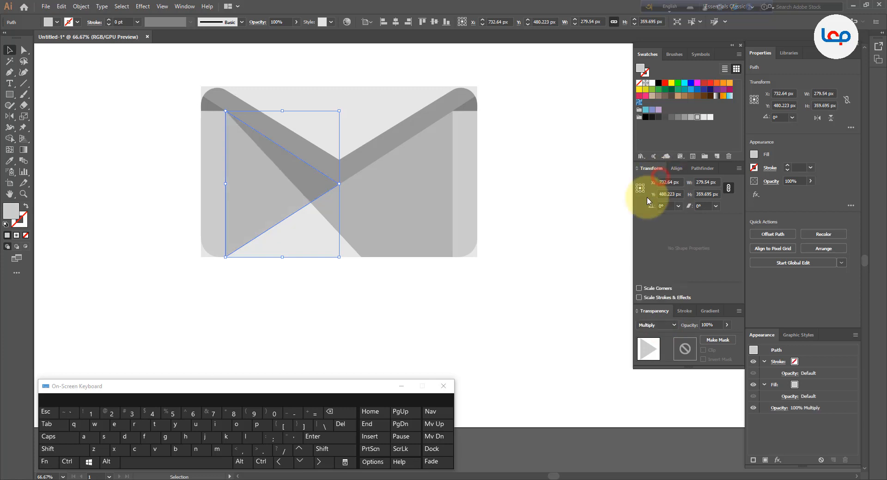
left_click(432, 320)
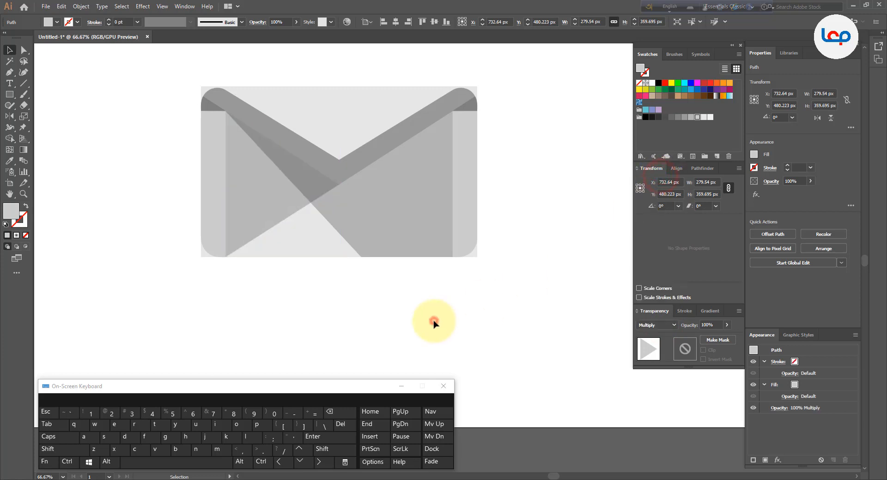
Recolor the large right panel with the side strips' light grey and set its blending mode to Multiply
left_click(317, 187)
left_click(376, 203)
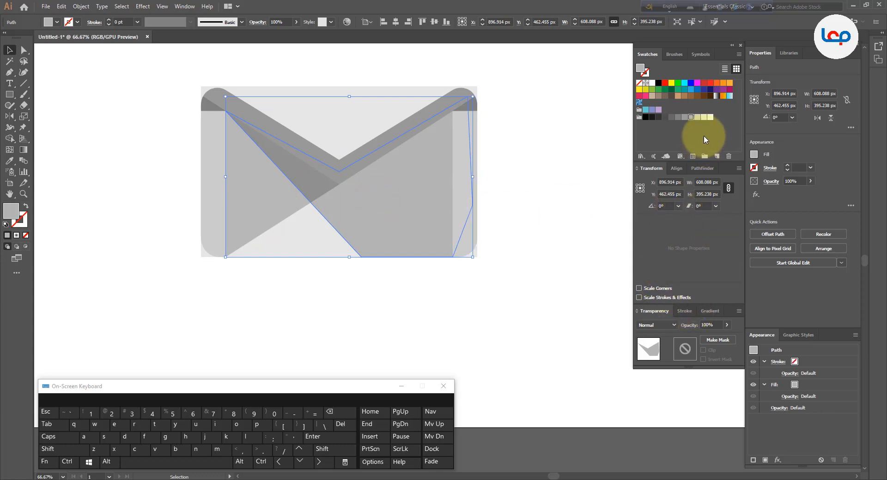
left_click(696, 118)
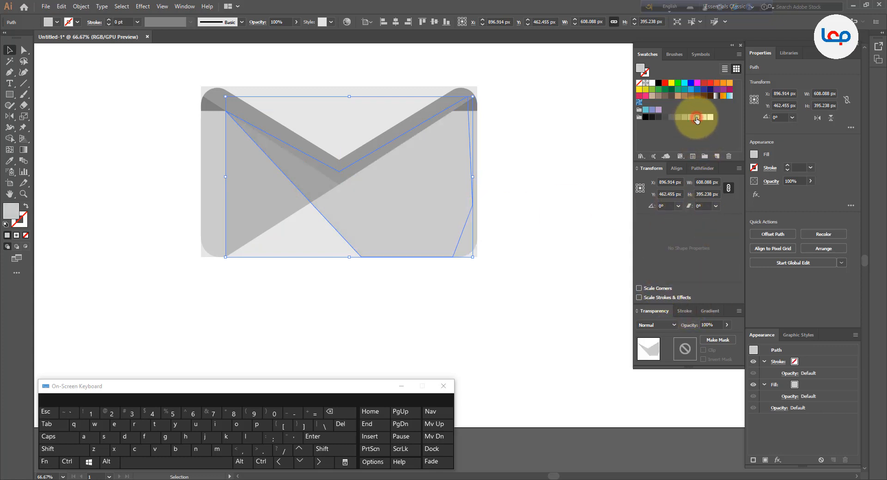
left_click(520, 255)
left_click(392, 229)
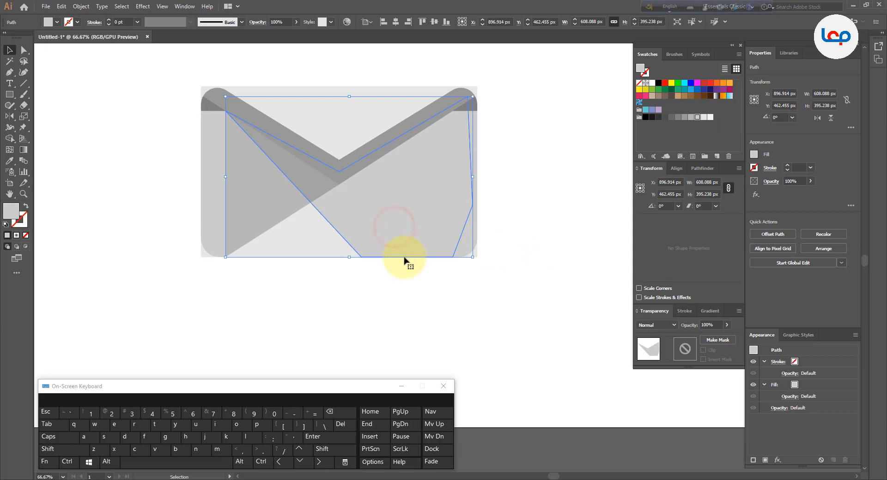
left_click(673, 323)
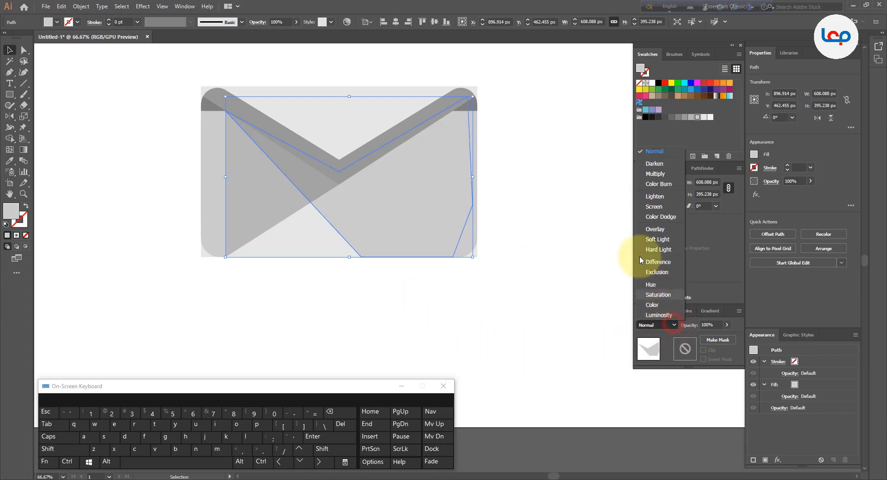
left_click(658, 179)
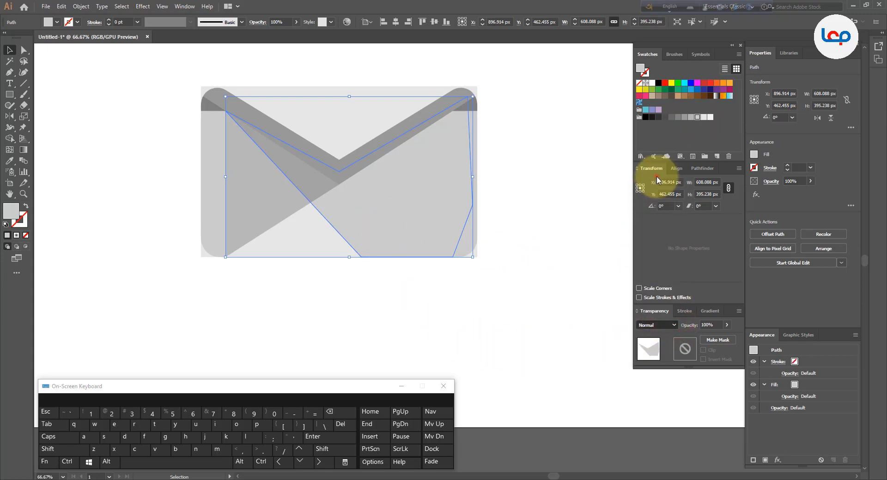
left_click(485, 279)
Fill the V flap and both side strips with the same bright red swatch
left_click(332, 158)
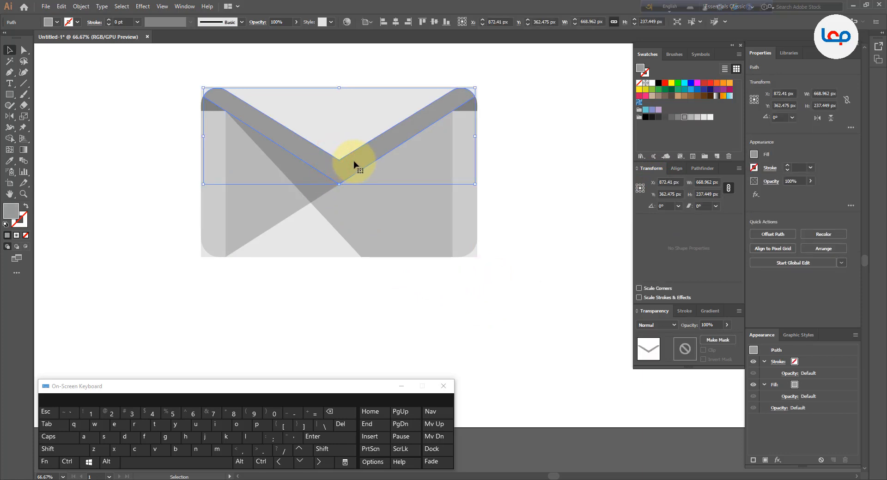
left_click(712, 84)
left_click(560, 139)
left_click(461, 144)
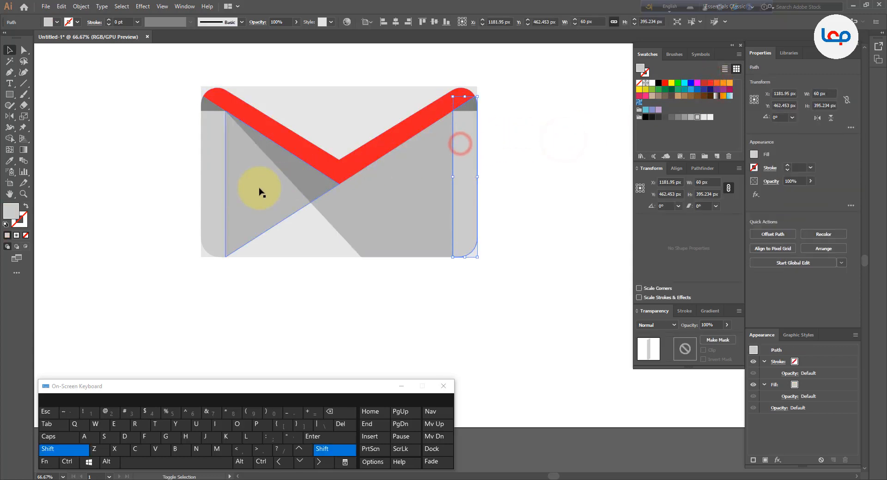
left_click(208, 192, "shift")
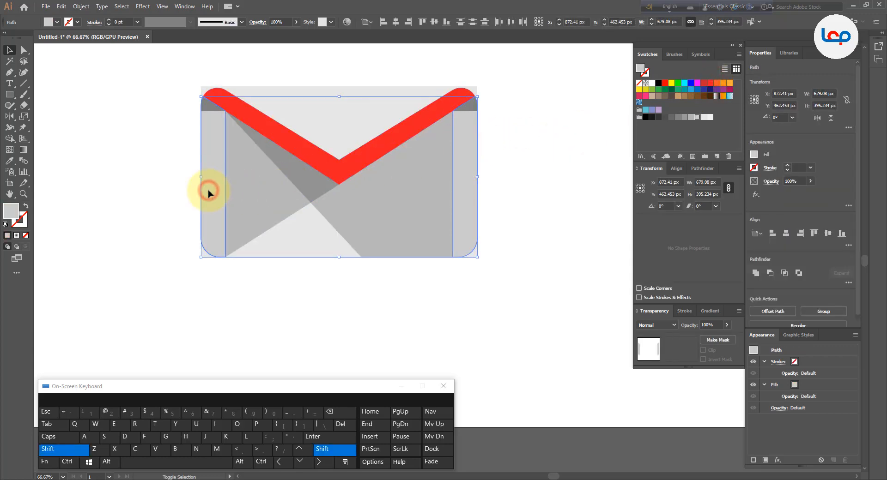
left_click(712, 84)
left_click(550, 176)
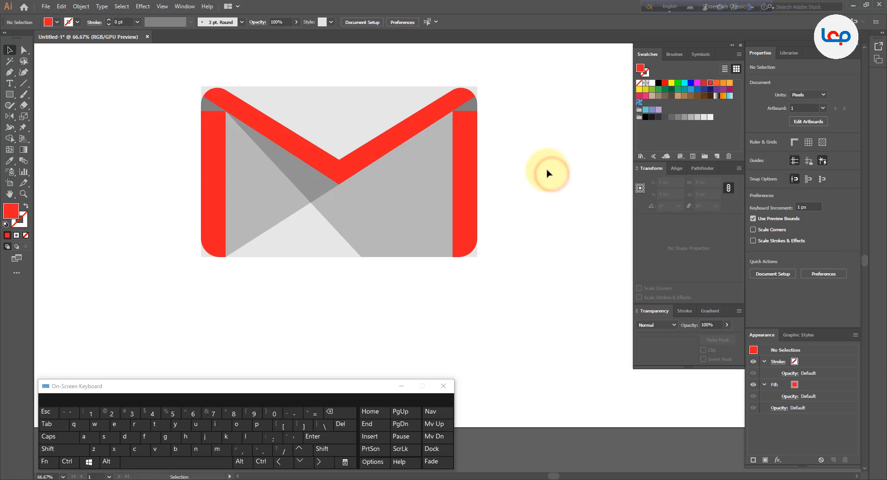
Fill the dark folded corner group with the darker red swatch next to the bright red one
left_click(467, 104)
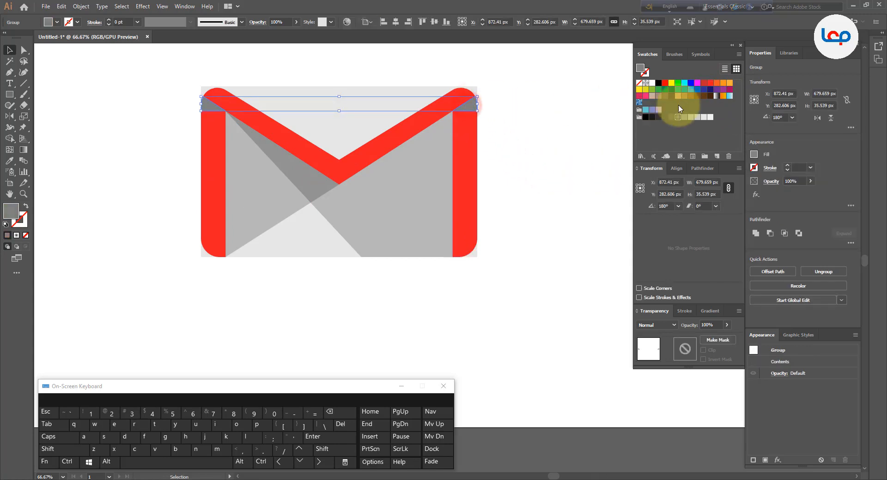
left_click(557, 158)
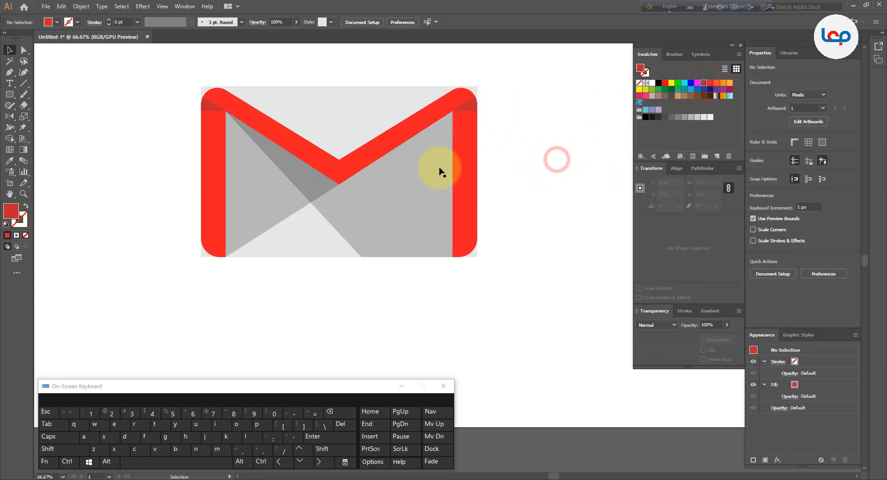
left_click(346, 125)
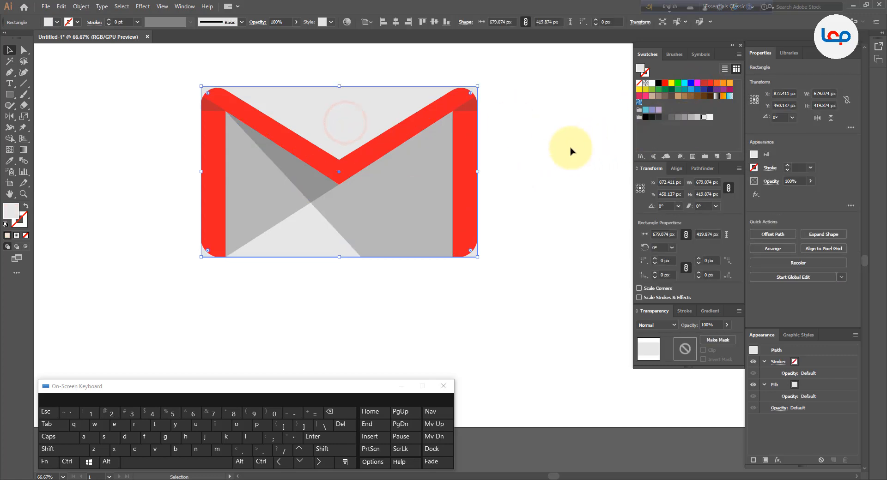
left_click(512, 149)
Recolor the left triangle and the large right panel with the R=230 G=230 B=230 light grey swatch
left_click(306, 186)
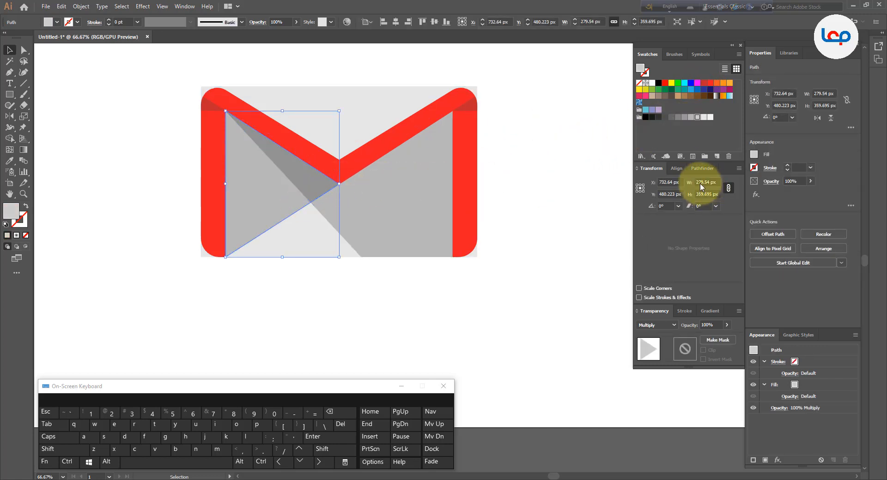
left_click(703, 117)
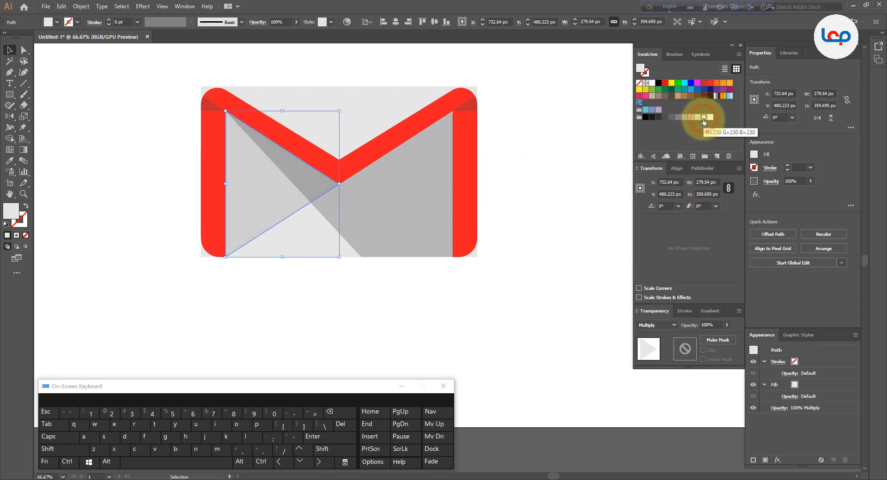
left_click(710, 118)
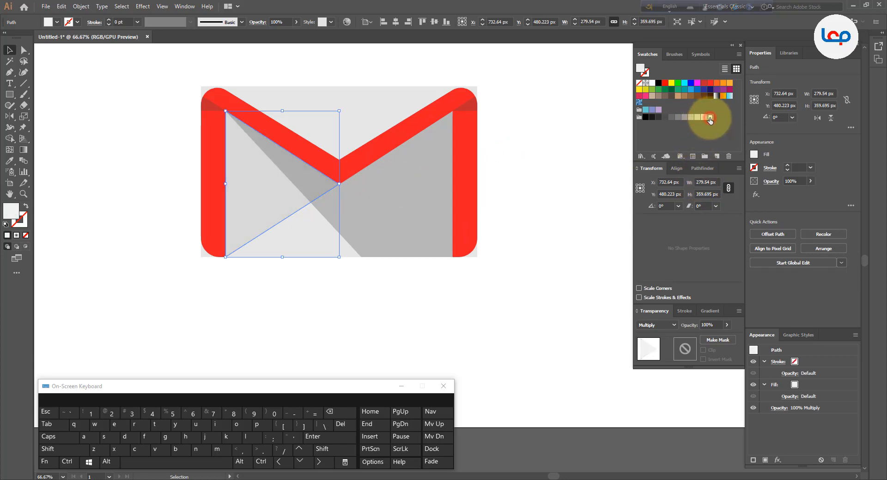
left_click(572, 181)
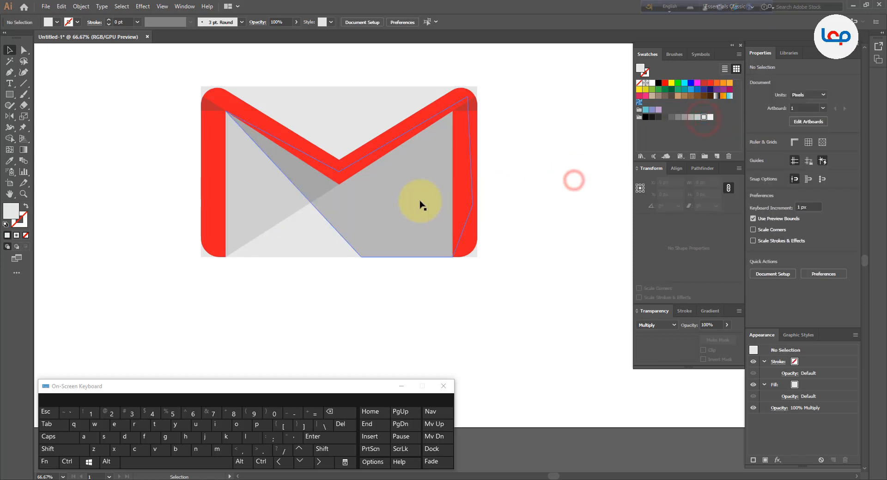
left_click(421, 202)
left_click(704, 118)
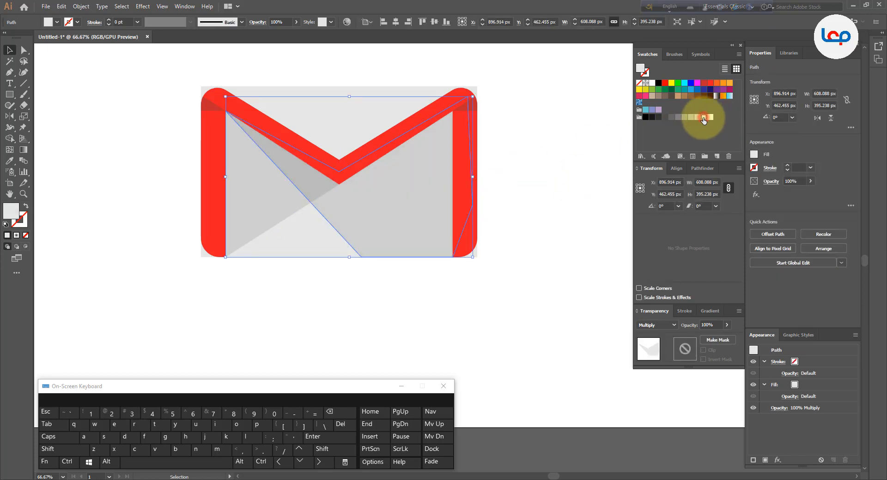
left_click(564, 189)
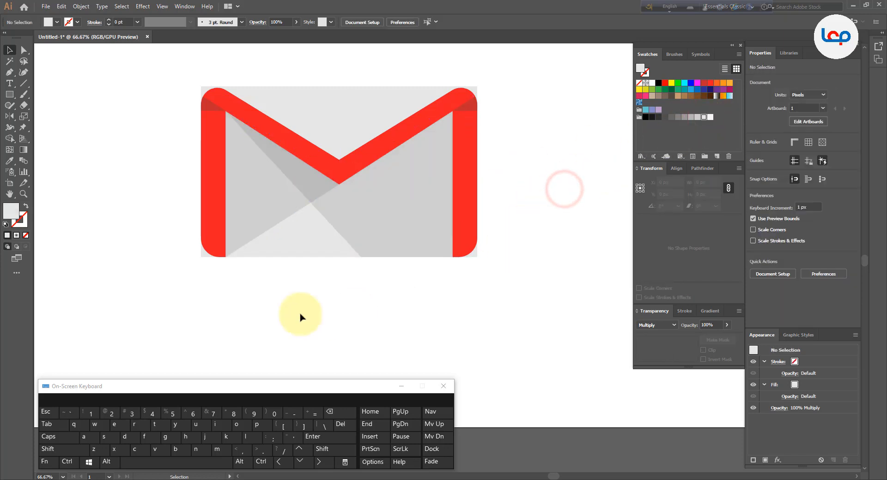
Lower the background rectangle's upper edge to the top of the V flap, making it about 416.3 px high
scroll(274, 307, "down", 1, "alt")
scroll(274, 307, "up", 1, "alt")
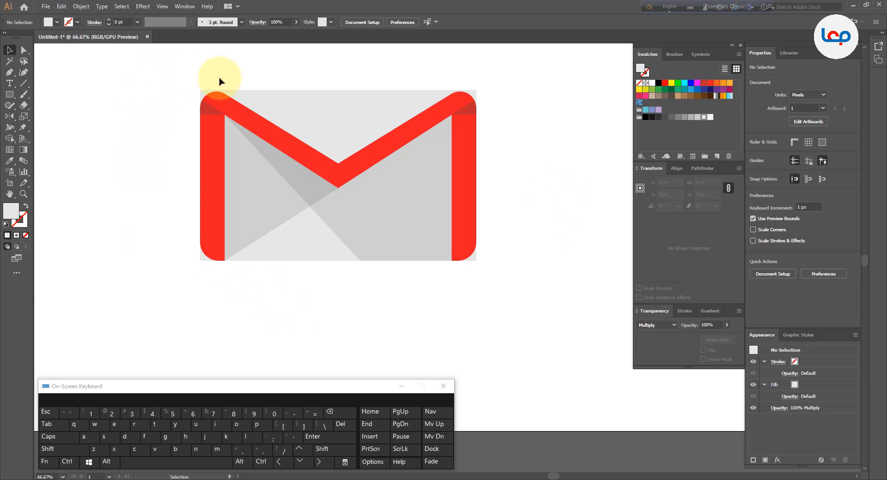
scroll(233, 86, "up", 1, "alt")
left_click(280, 108)
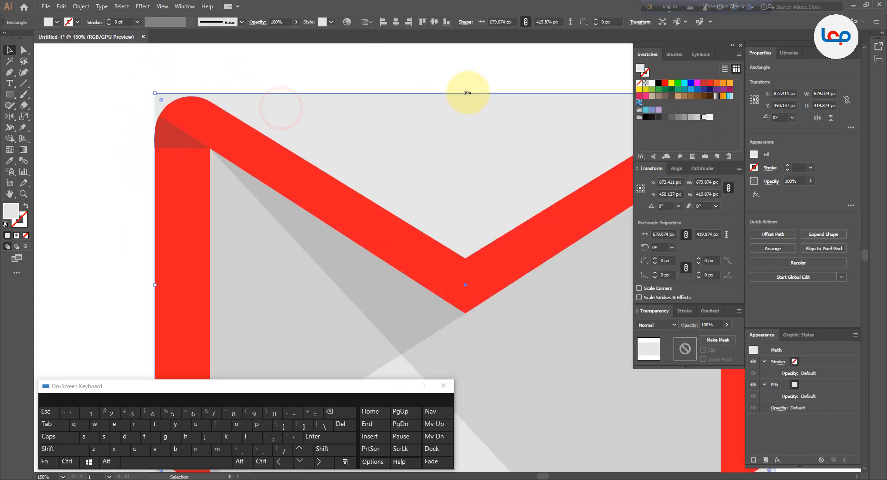
left_click_drag(467, 94, 467, 96)
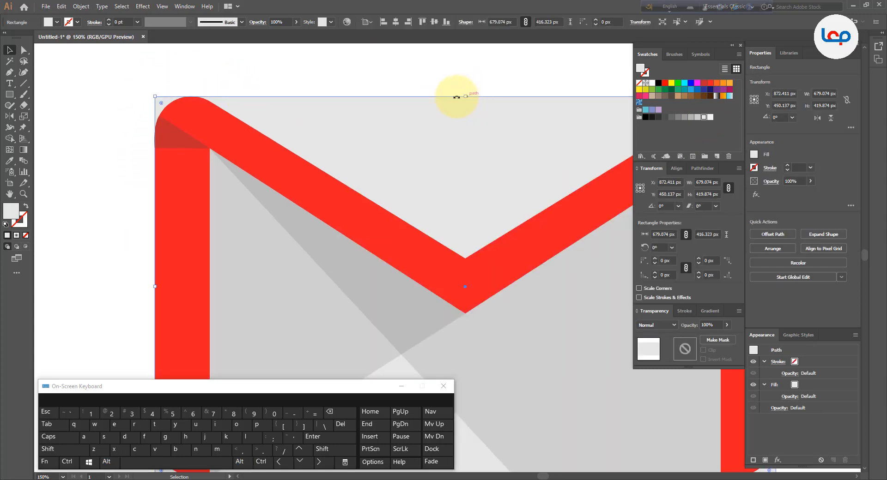
Select all envelope shapes and remove the pieces outside the upper-right rounded corner with Shape Builder
scroll(262, 103, "down", 2, "alt")
left_click_drag(162, 85, 547, 300)
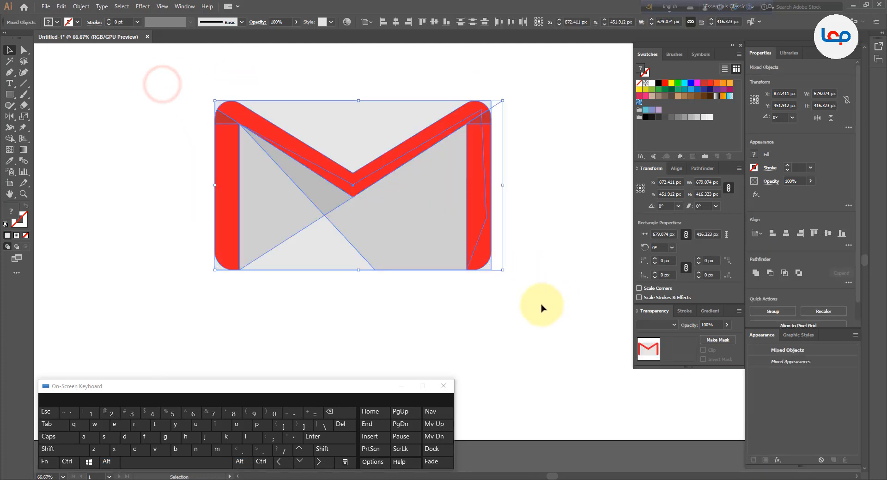
left_click(12, 138)
scroll(491, 102, "up", 2, "alt")
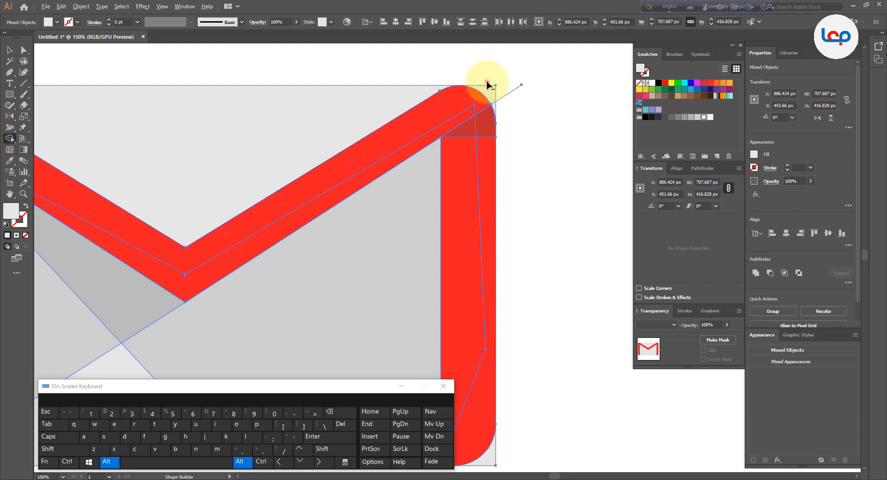
left_click(499, 105, "alt")
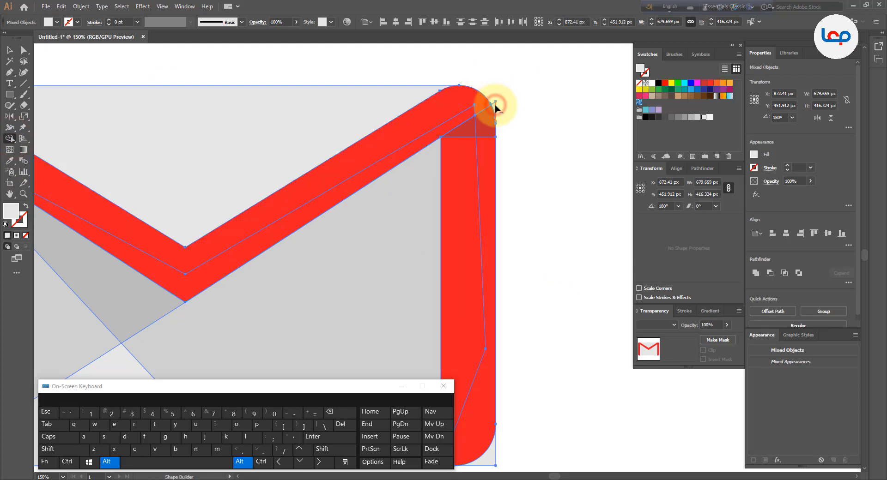
left_click(494, 99, "alt")
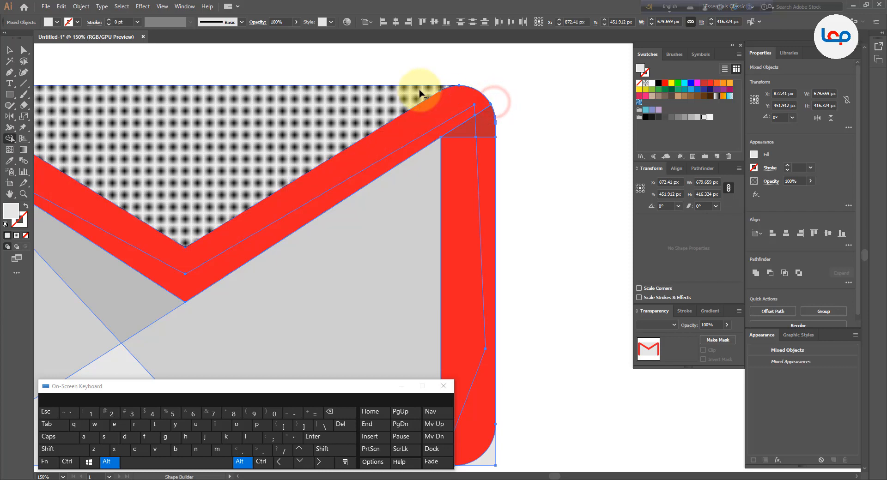
Remove the background pieces outside the upper-left, lower-left and lower-right rounded corners with Shape Builder
scroll(544, 79, "down", 2, "alt")
scroll(239, 89, "up", 2, "alt")
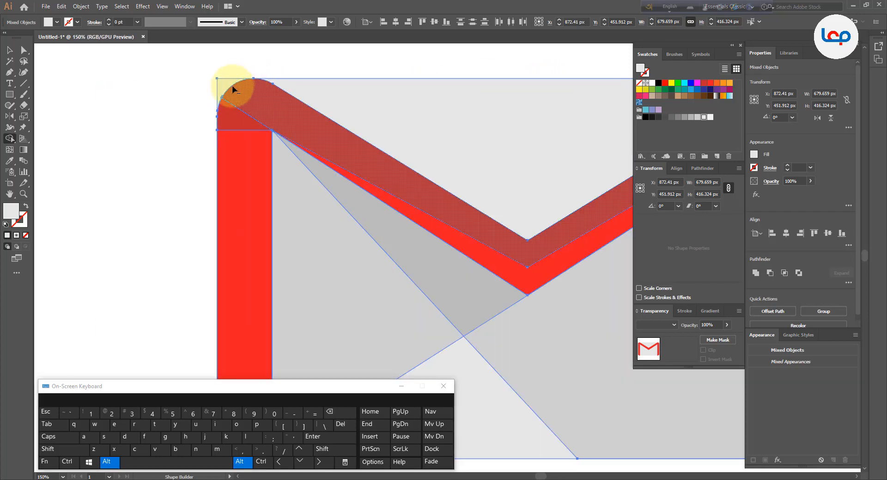
scroll(224, 87, "down", 2, "alt")
scroll(221, 216, "up", 1, "alt")
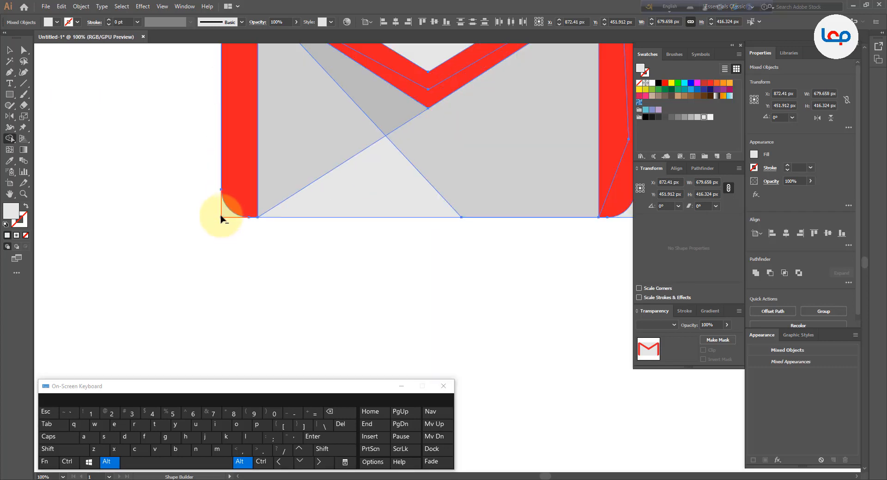
scroll(221, 215, "down", 3, "alt")
scroll(357, 219, "up", 3, "alt")
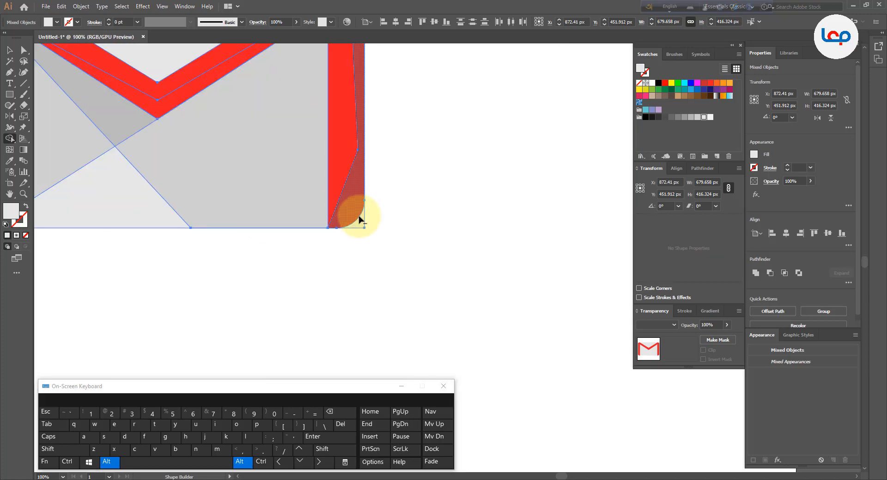
left_click(361, 225, "alt")
Merge the regions of the left and right side strips into single rounded strips with Shape Builder
scroll(412, 228, "down", 2, "alt")
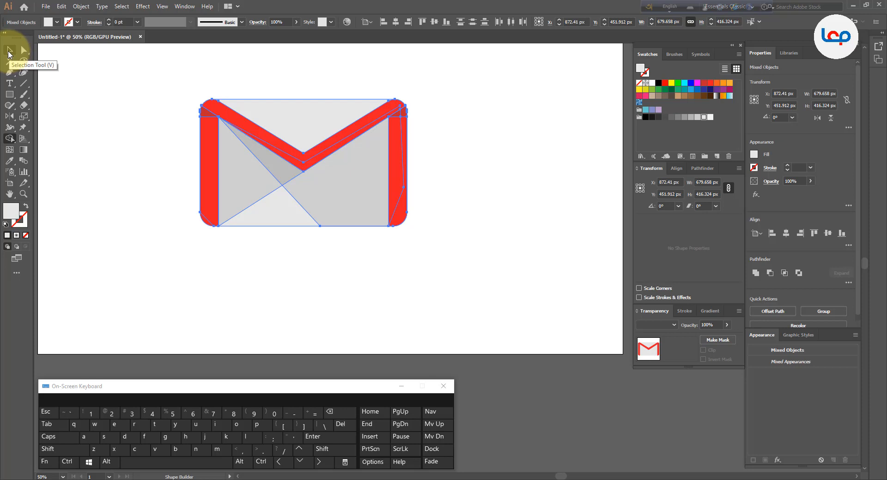
scroll(199, 182, "up", 1, "alt")
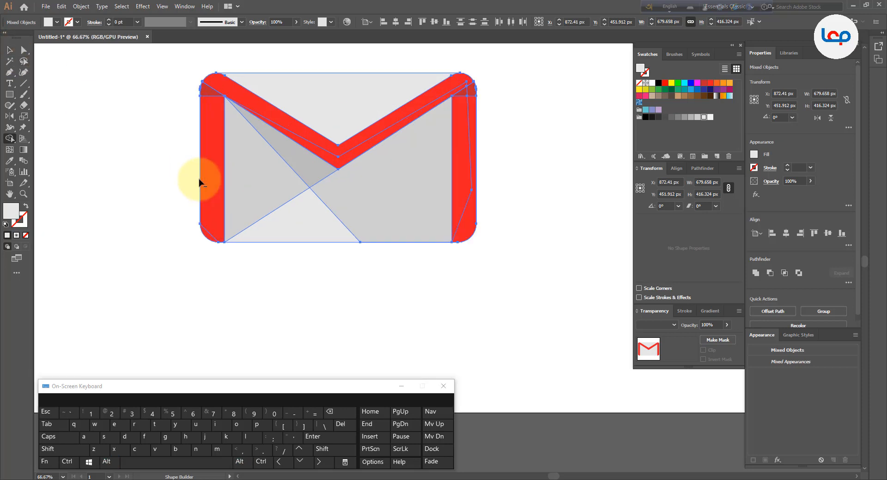
left_click(207, 229)
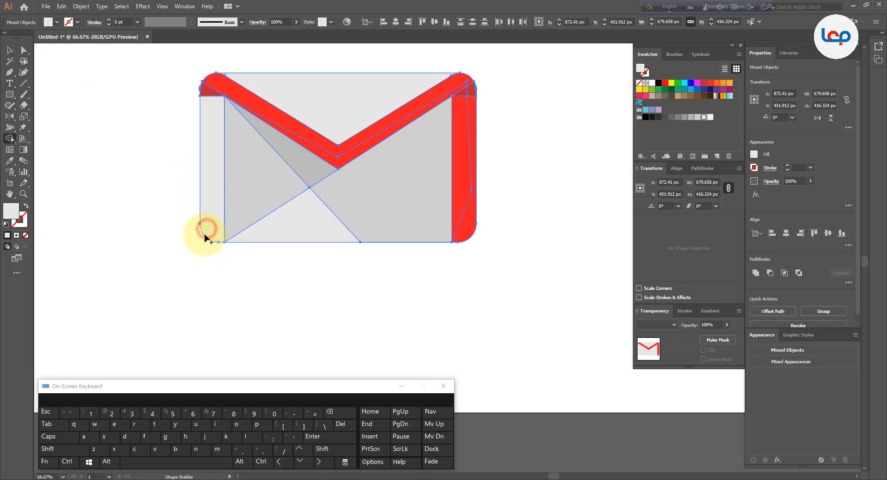
left_click(469, 220)
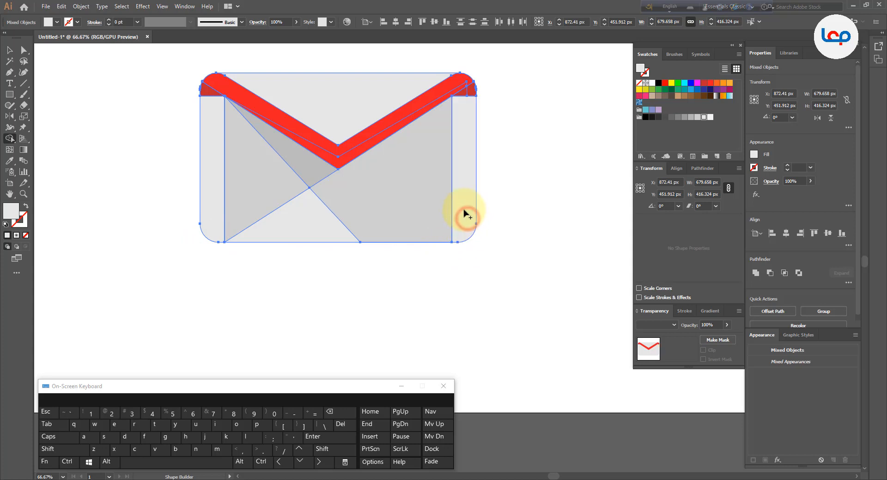
left_click(10, 50)
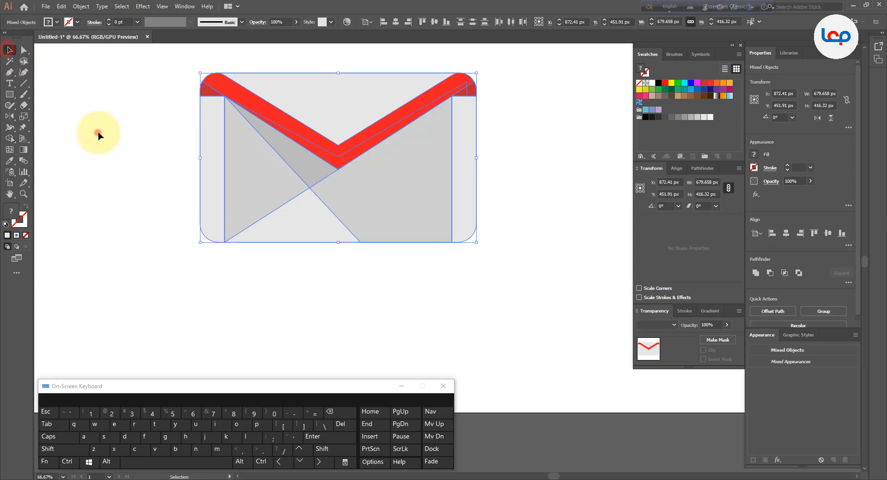
Recolor the left and right side strips with the same bright red swatch as the V flap
left_click(96, 131)
left_click(200, 157)
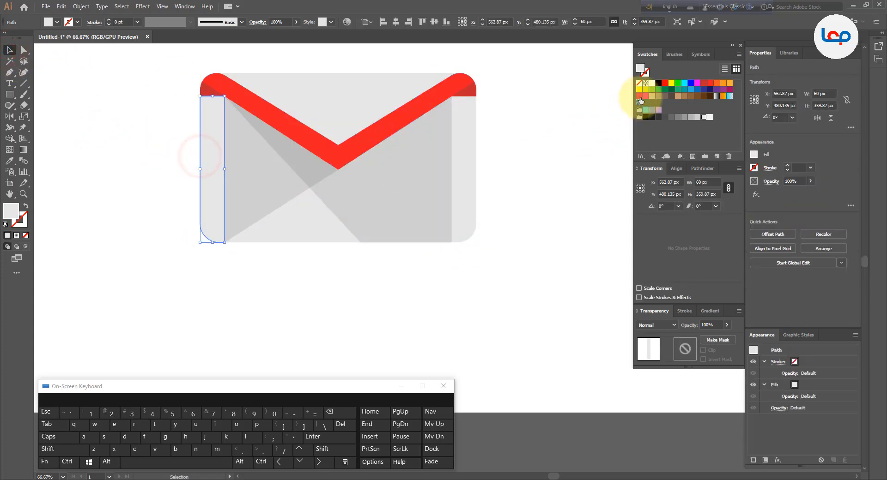
left_click(710, 82)
left_click(580, 137)
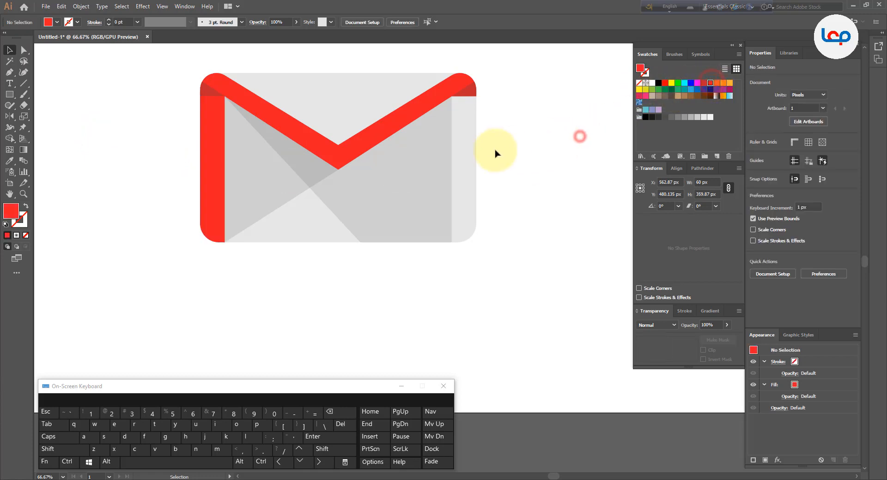
left_click(471, 150)
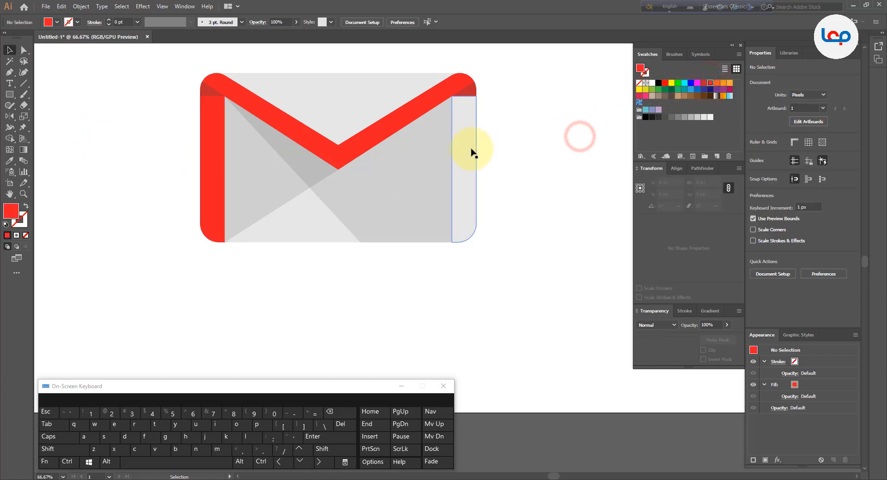
left_click(710, 84)
left_click(556, 148)
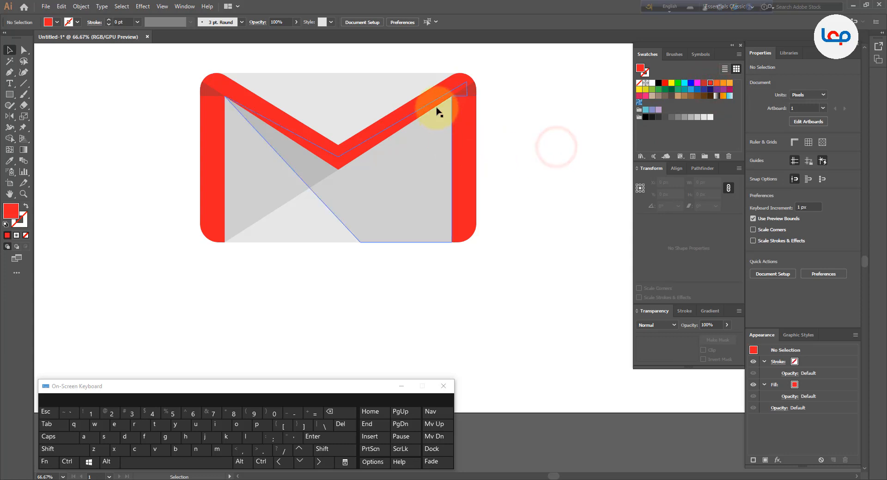
Select all envelope shapes and merge the divided regions of the V flap into one shape with Shape Builder
left_click_drag(534, 56, 176, 309)
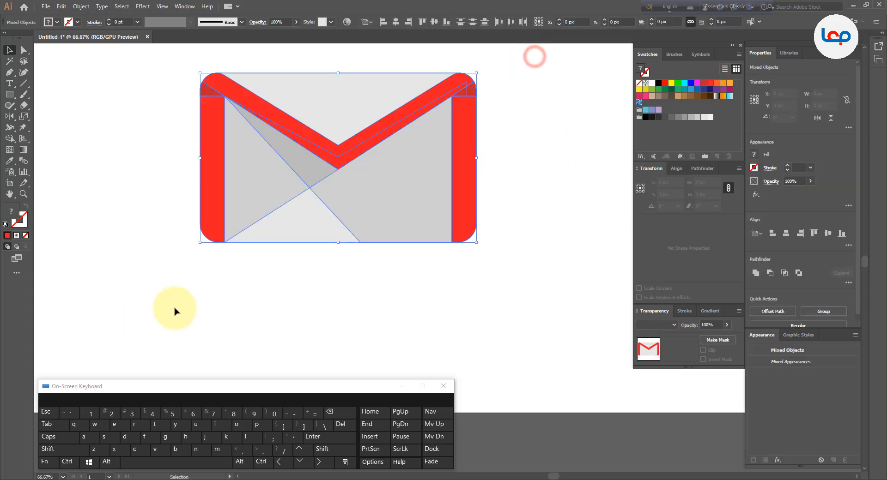
scroll(467, 85, "up", 2, "alt")
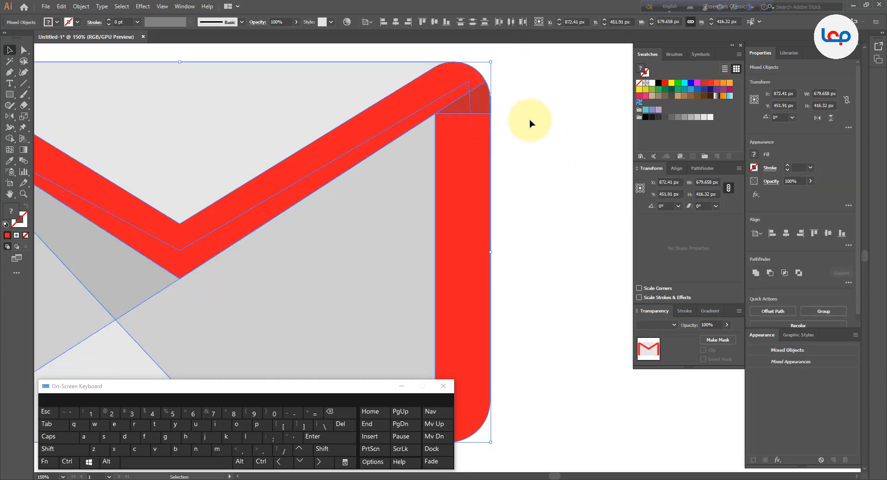
left_click(9, 139)
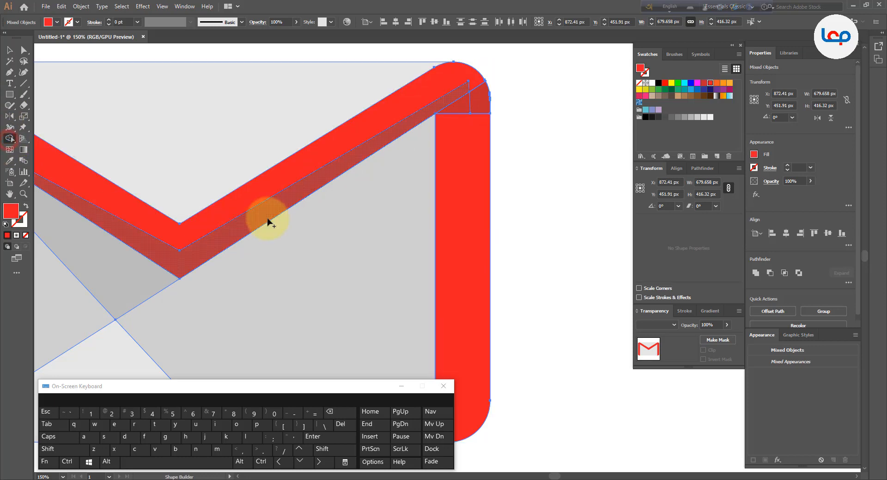
left_click_drag(262, 198, 266, 207)
scroll(293, 168, "down", 2, "alt")
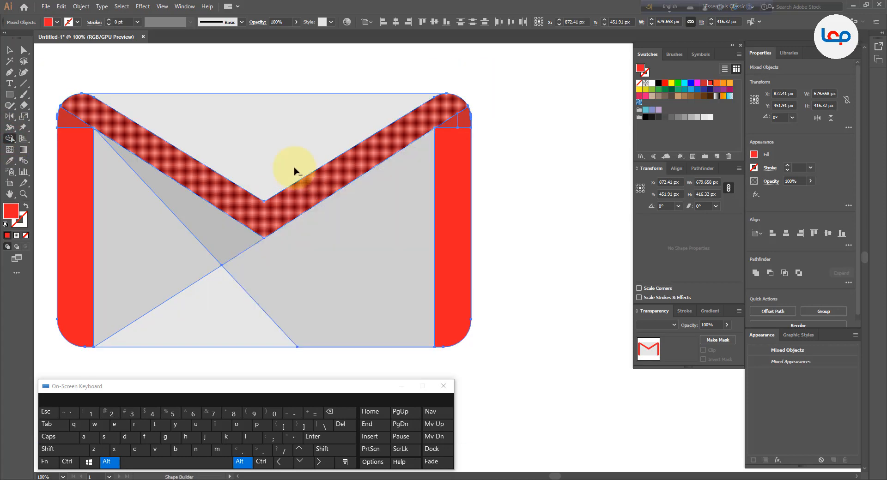
Merge the divided regions of the small upper-right corner piece with Shape Builder and deselect the artwork
scroll(465, 143, "up", 2, "alt")
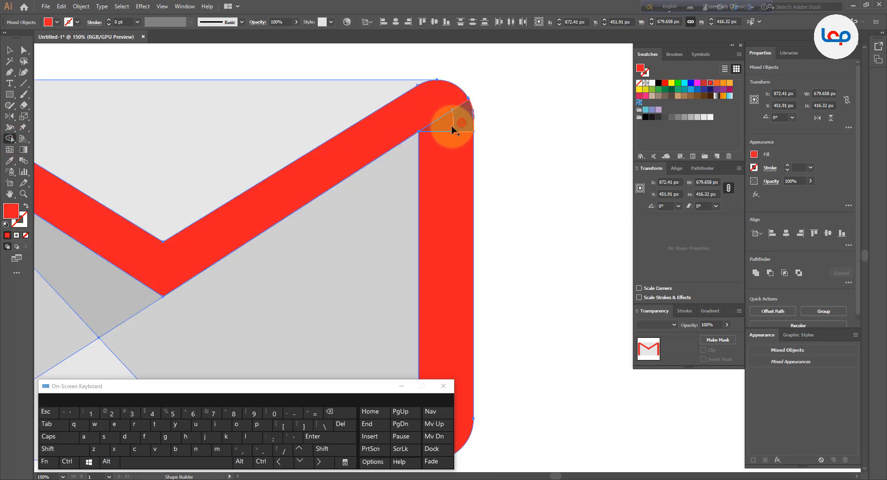
left_click_drag(461, 123, 452, 127)
scroll(482, 128, "down", 1, "alt")
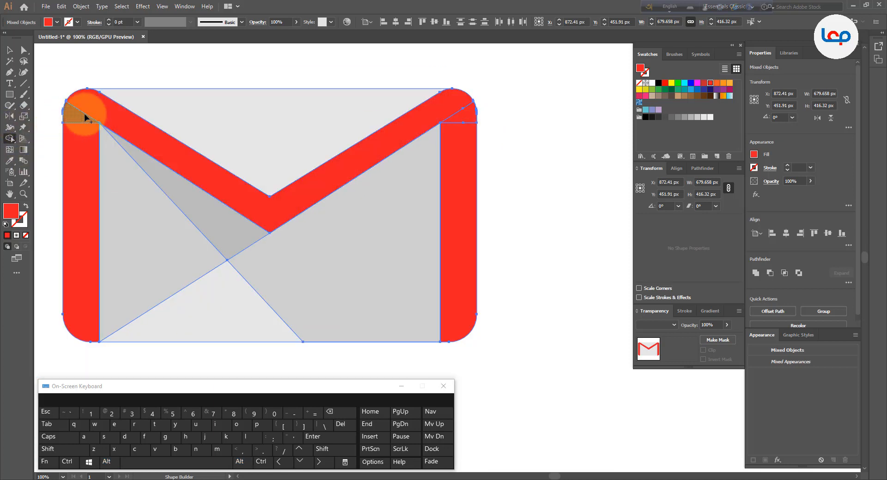
left_click(10, 49)
left_click(99, 54)
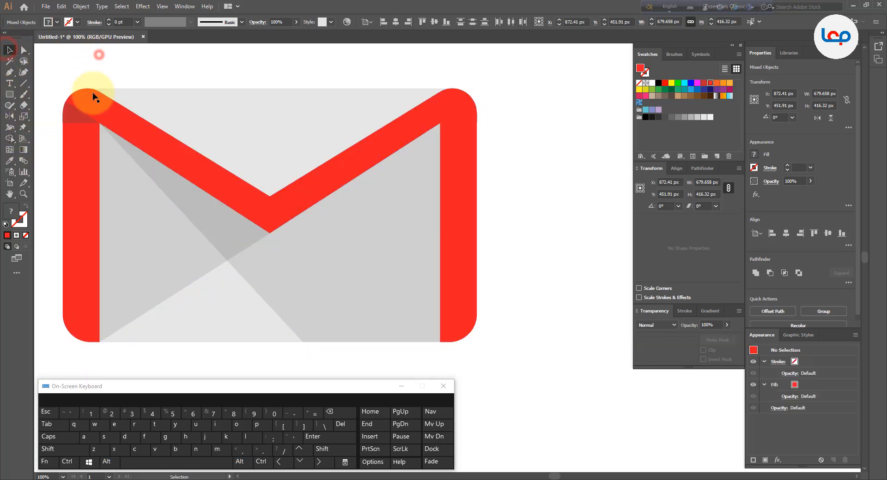
Ungroup the two upper corner pieces and recolor the right one with the darker red swatch
left_click(81, 122)
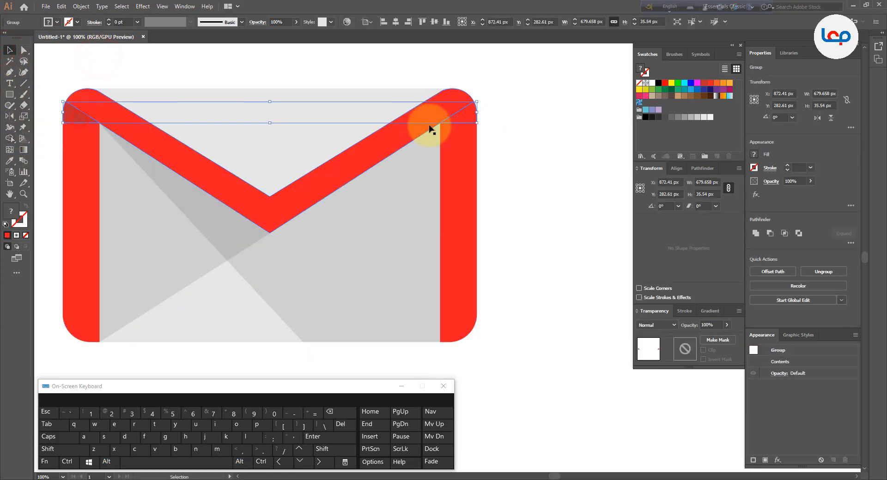
left_click(505, 123)
left_click(469, 122)
right_click(468, 120)
left_click(494, 198)
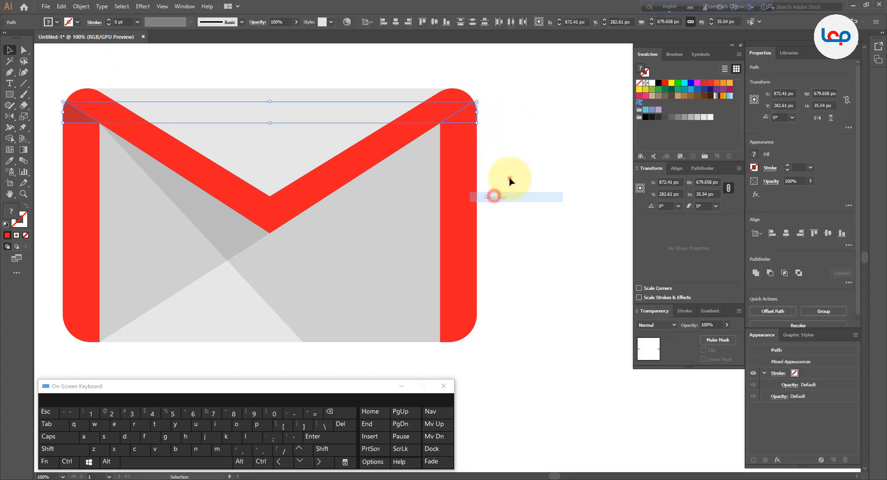
left_click(510, 180)
left_click(469, 119)
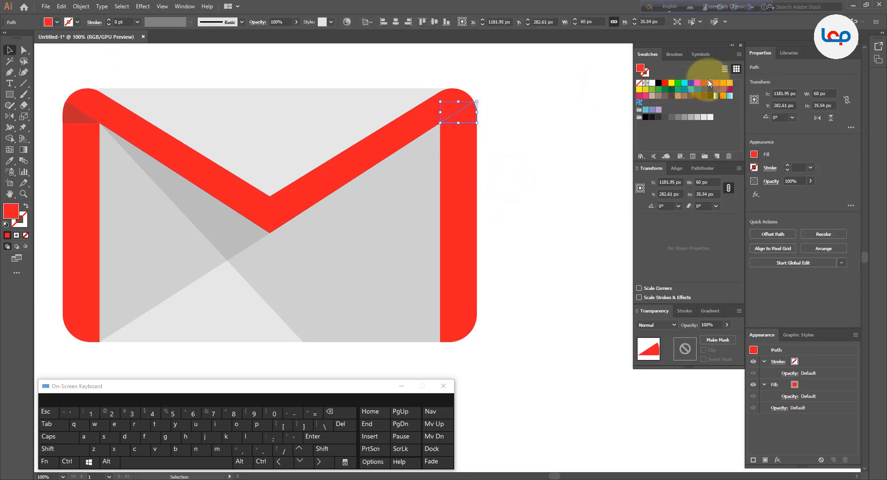
left_click(529, 144)
Select all the envelope shapes and group them into one object
scroll(529, 143, "down", 2)
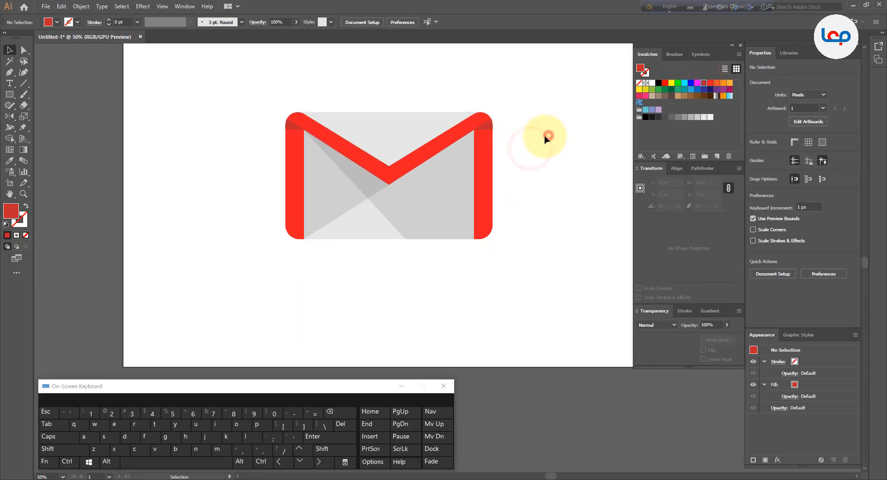
scroll(531, 139, "down", 1)
scroll(528, 152, "up", 2)
left_click_drag(321, 209, 163, 287)
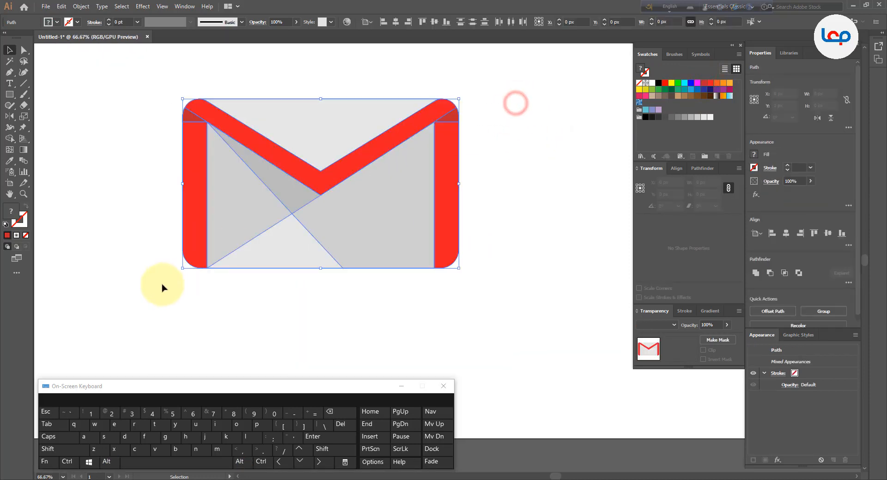
right_click(275, 216)
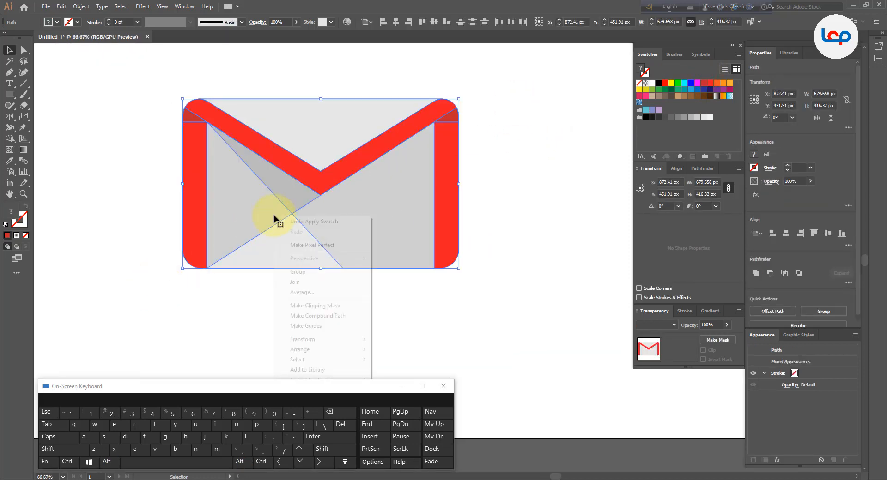
left_click(298, 272)
scroll(218, 217, "down", 2)
left_click(290, 291)
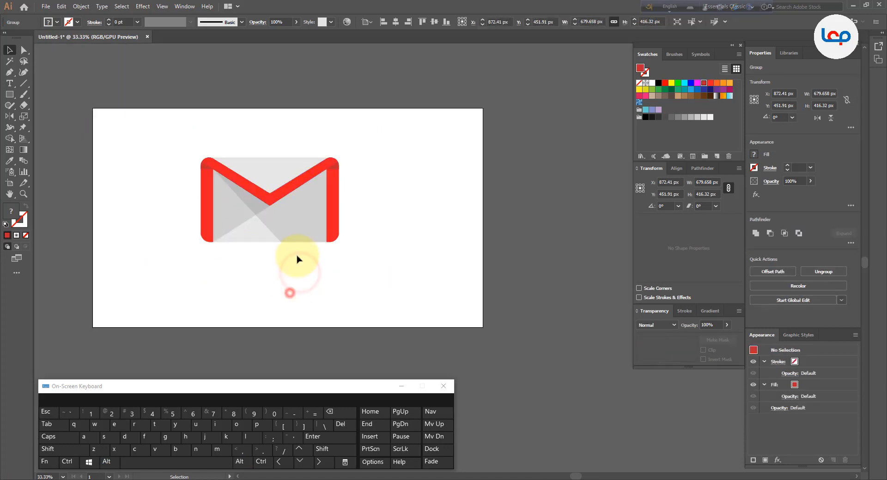
Move the grouped envelope logo close to the artboard's right edge and minimize the on-screen keyboard
left_click_drag(305, 229, 436, 246)
left_click(496, 219)
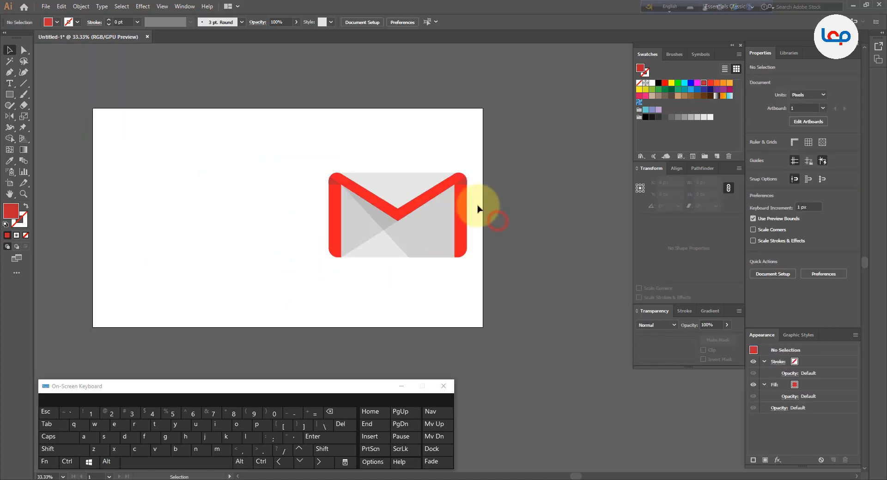
scroll(453, 228, "up", 1)
left_click(514, 237)
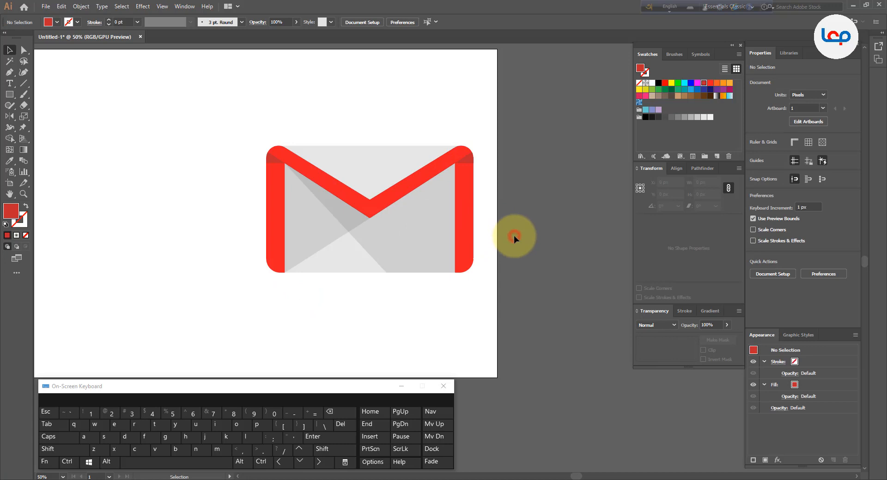
left_click(403, 386)
scroll(415, 168, "up", 2)
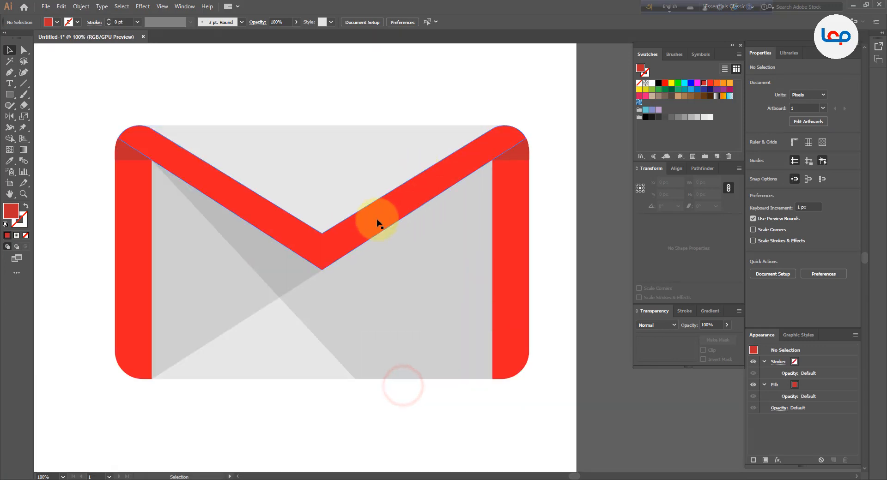